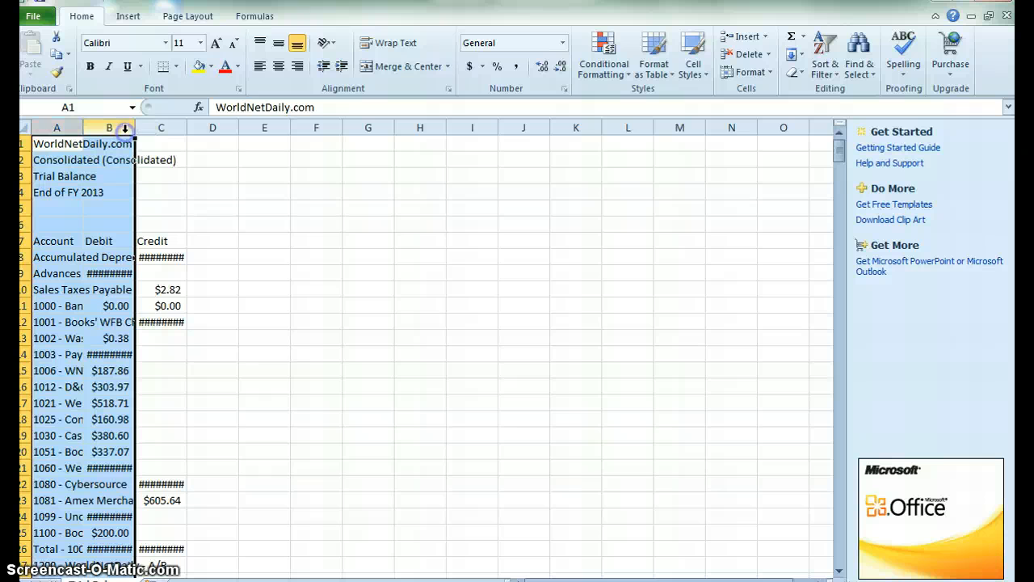
Insert two blank columns before the account data.
right_click(111, 123)
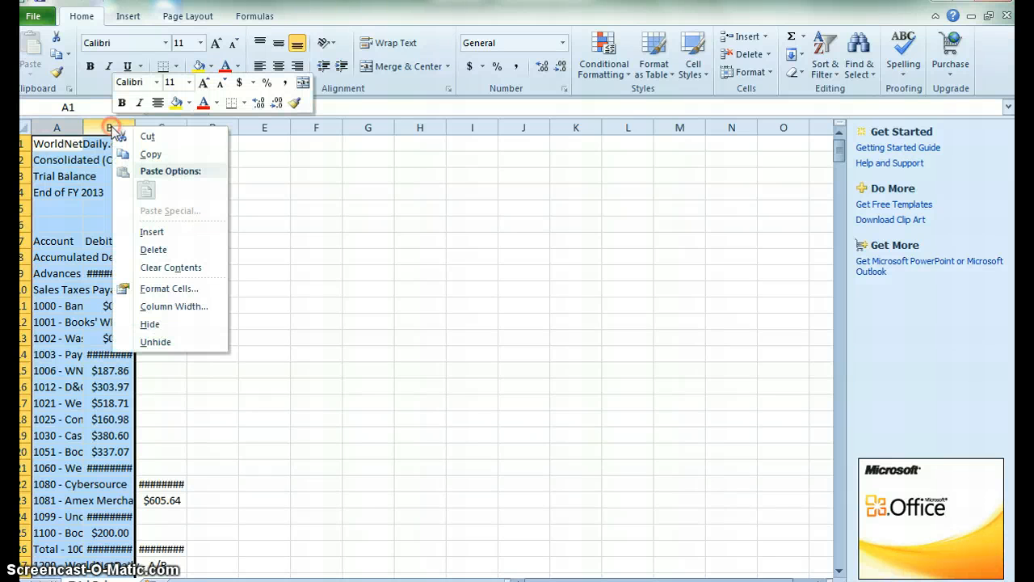
left_click(154, 232)
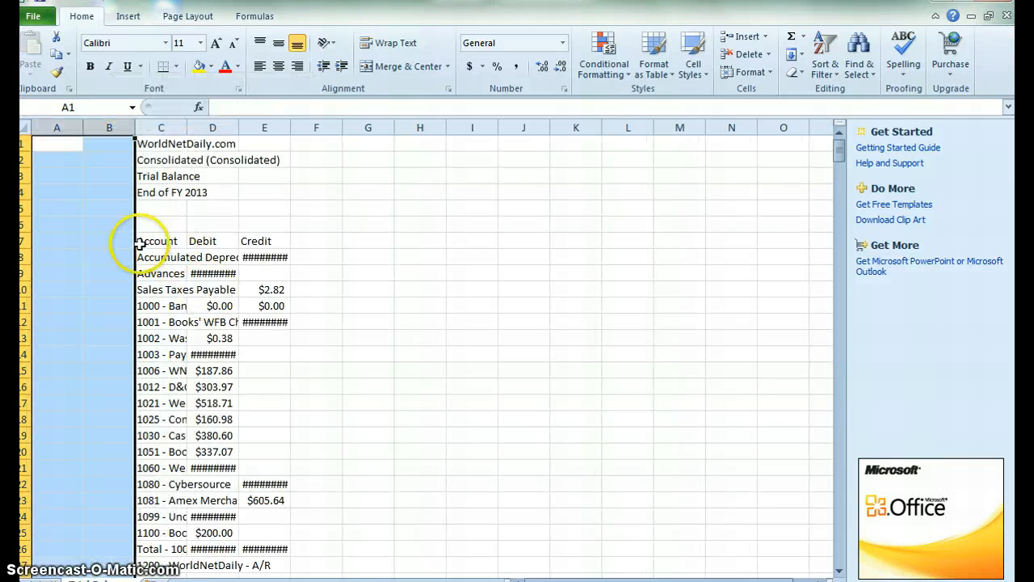
Autofit the widths of the Account, Debit and Credit columns C through E.
left_click(118, 248)
left_click_drag(166, 126, 289, 145)
double_click(290, 127)
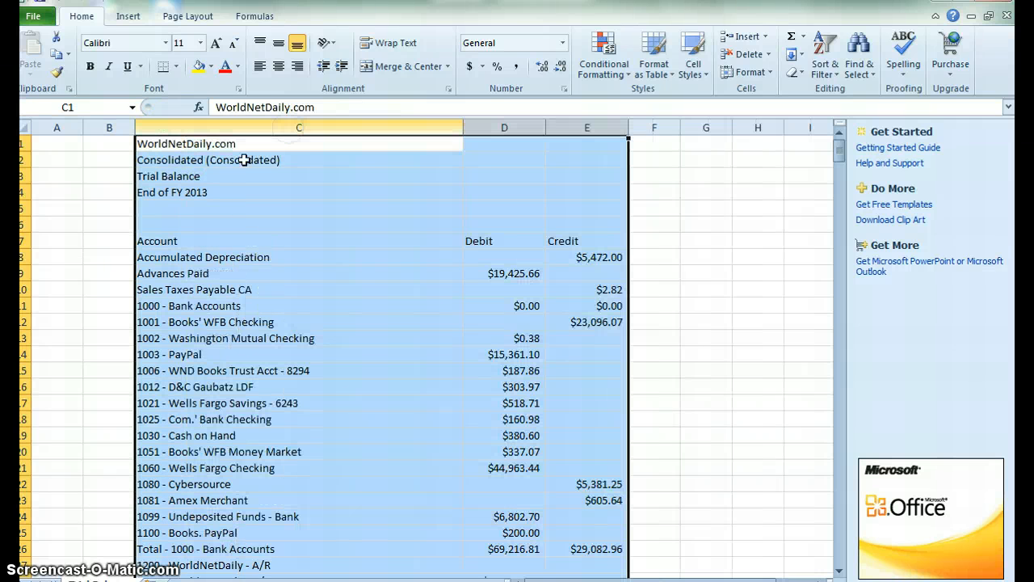
Delete the six title rows above the Account header row.
left_click_drag(26, 143, 25, 252)
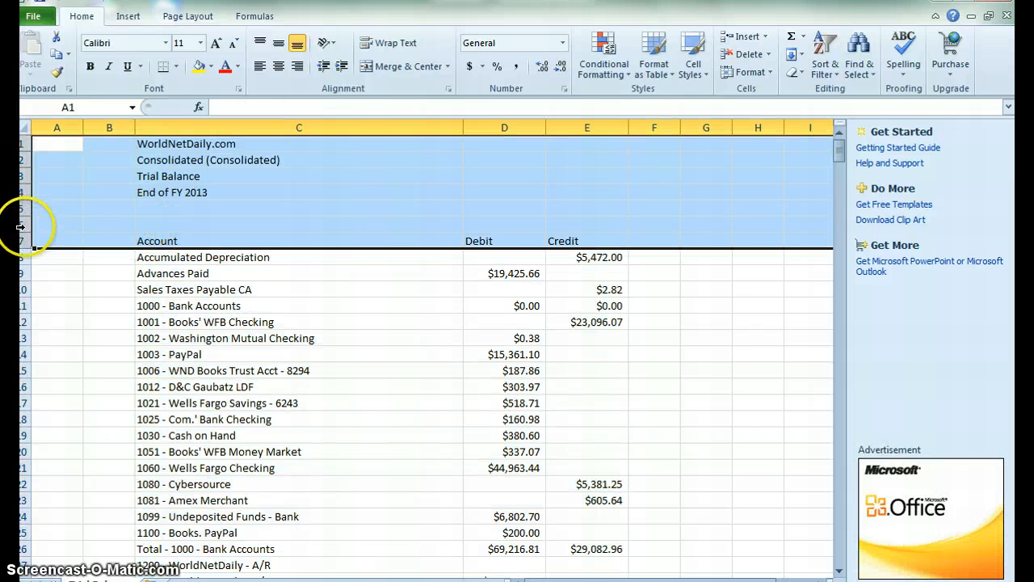
left_click_drag(19, 225, 28, 144)
right_click(169, 171)
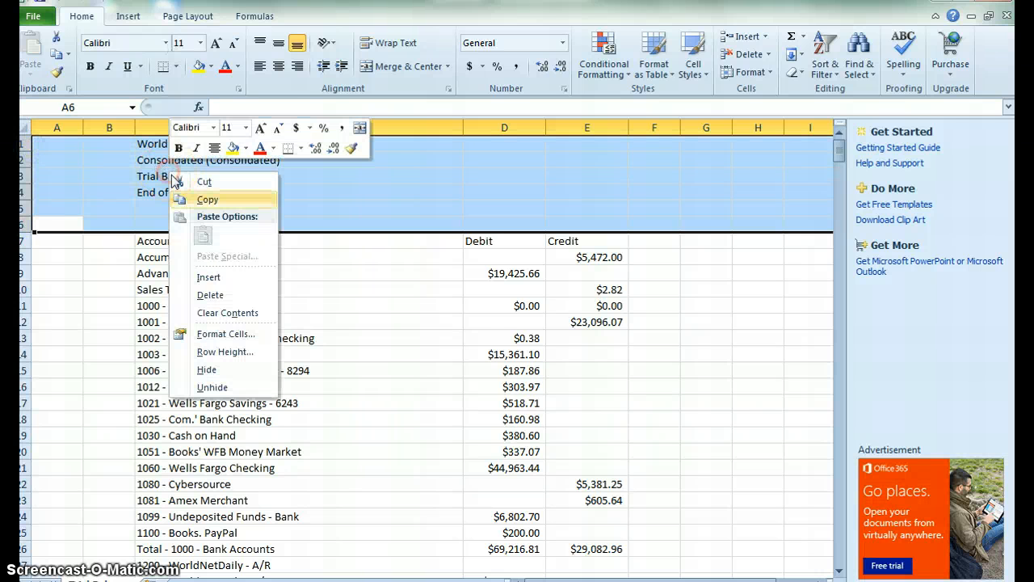
left_click(232, 298)
In cell A5, enter =LEFT(C5,4) to extract the account number.
left_click(307, 164)
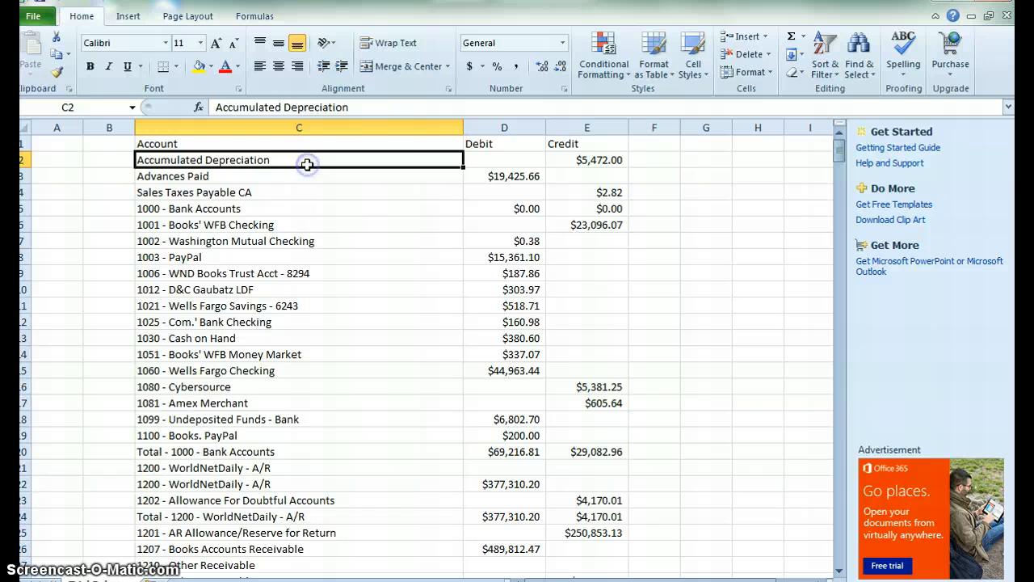
left_click(76, 142)
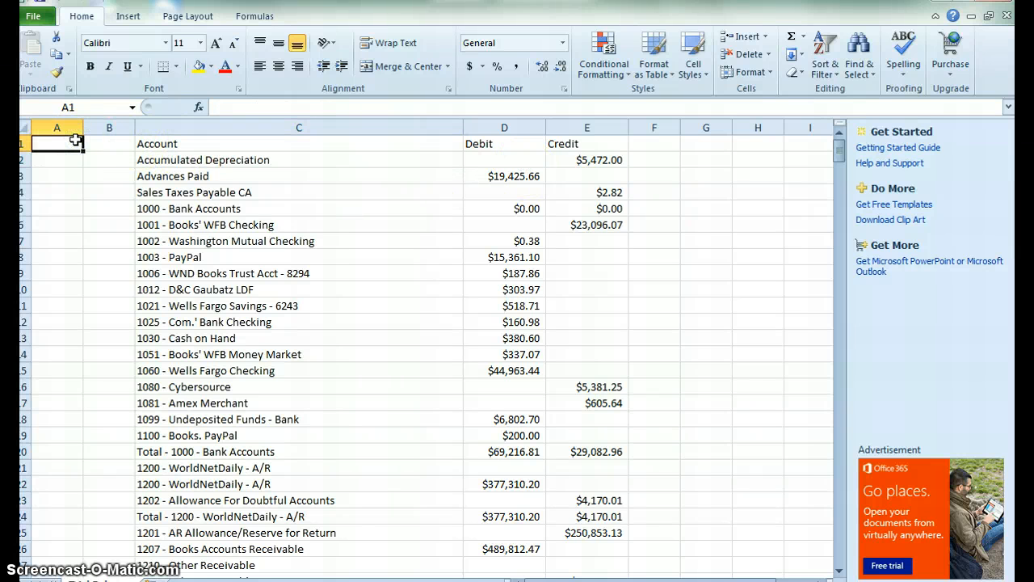
key("Right")
key("Left")
key("Down")
key("Down")
key("Down")
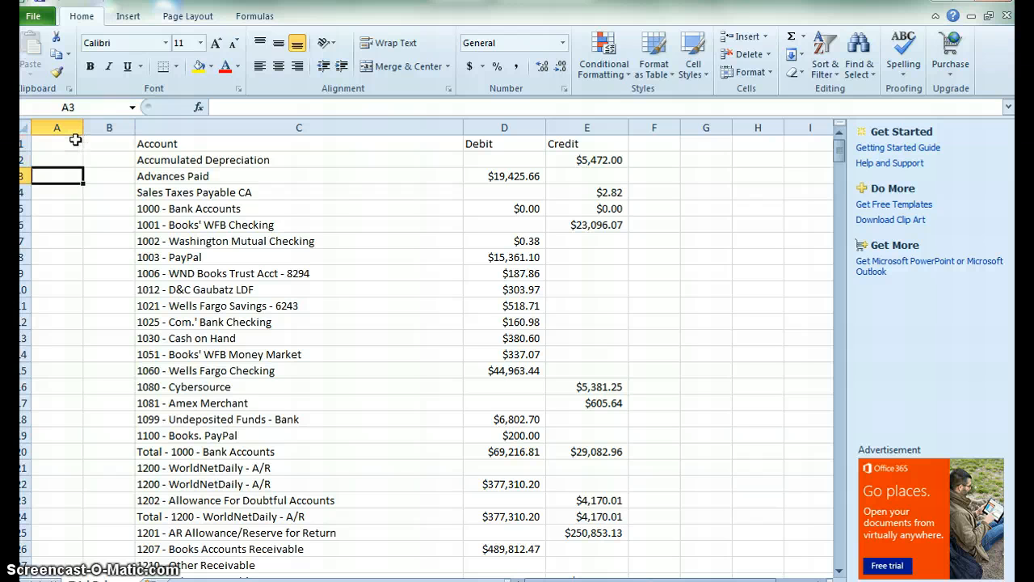
key("Down")
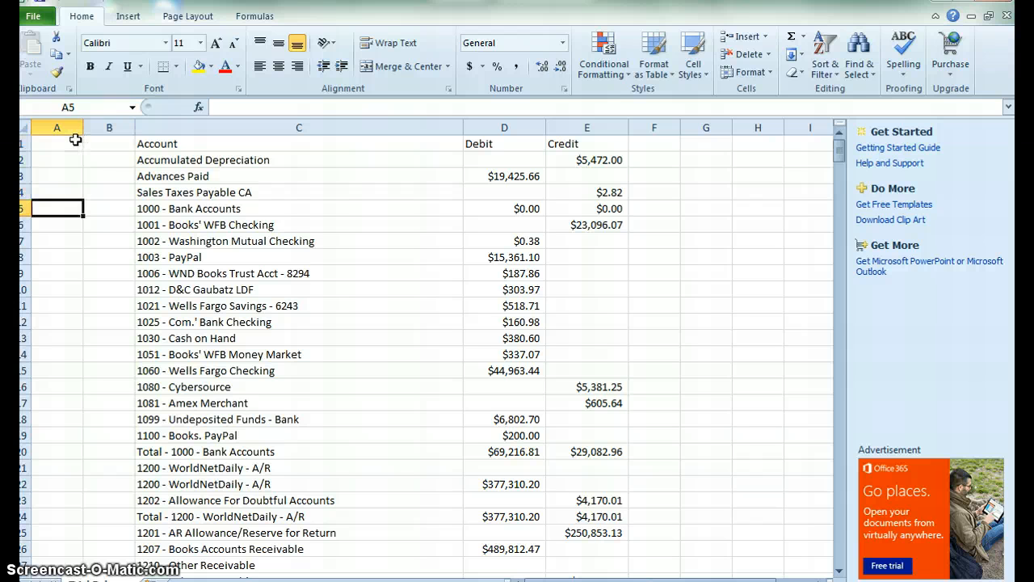
type("=")
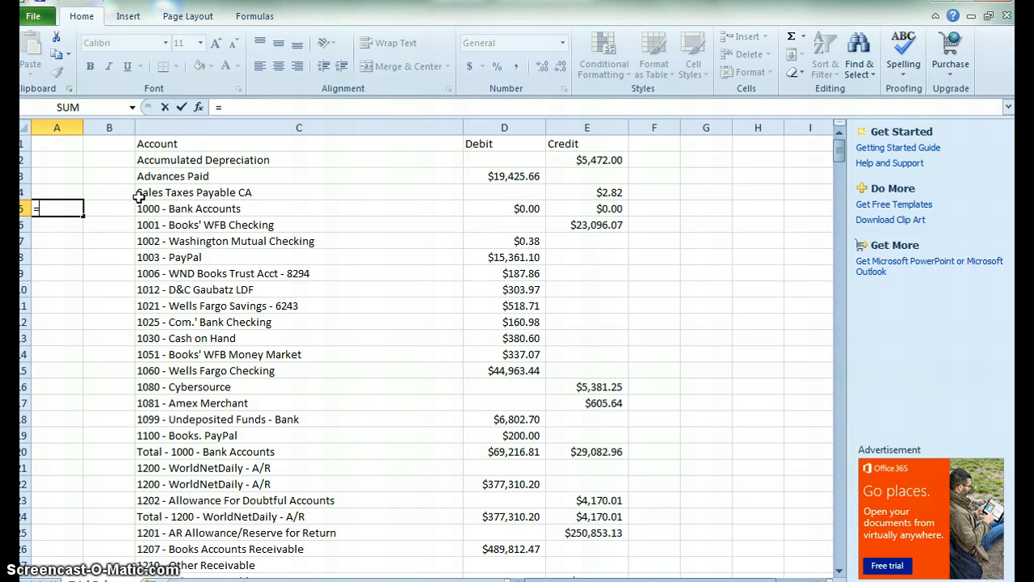
type("left(")
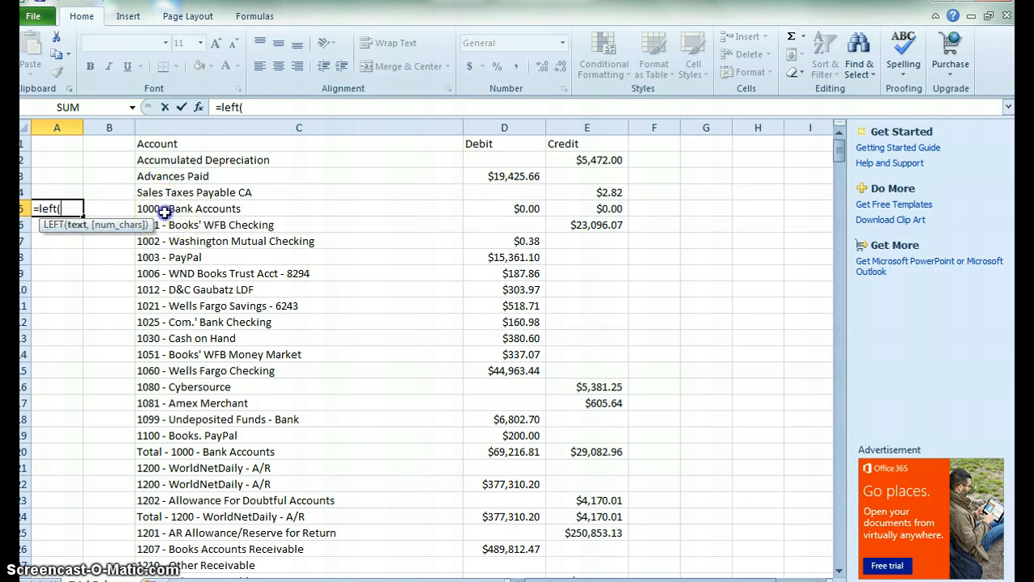
left_click(165, 212)
type(",")
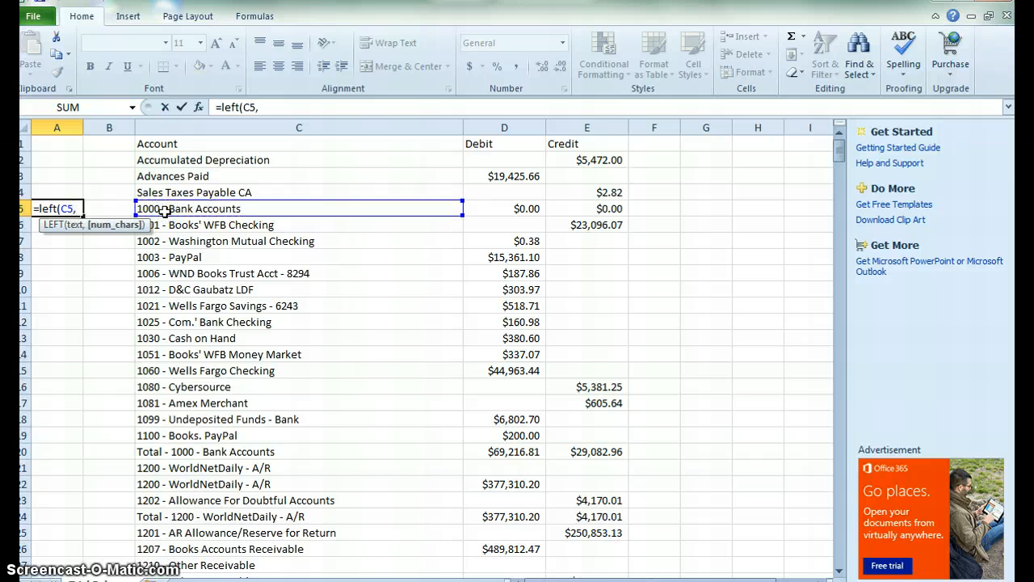
type("4)")
key("Return")
Fill the LEFT formula down column A to the last row of data.
key("Up")
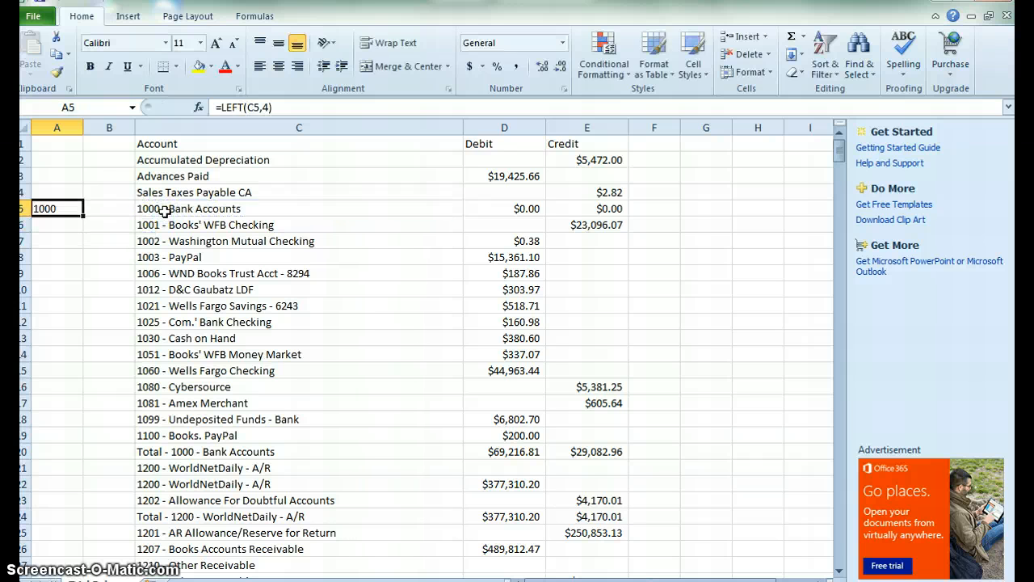
left_click(164, 212)
key("ctrl+Down")
key("Left")
key("Left")
key("ctrl+shift+Up")
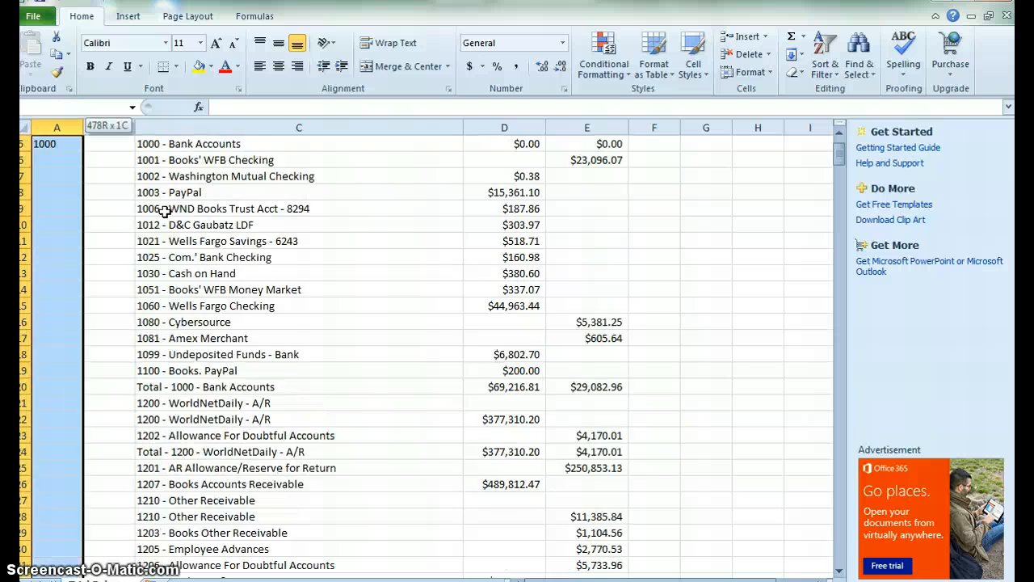
key("ctrl+d")
In cell B5, enter =RIGHT(C5,LEN(C5)-7) to extract the account name.
key("Up")
key("Up")
key("ctrl+Up")
key("Up")
key("Up")
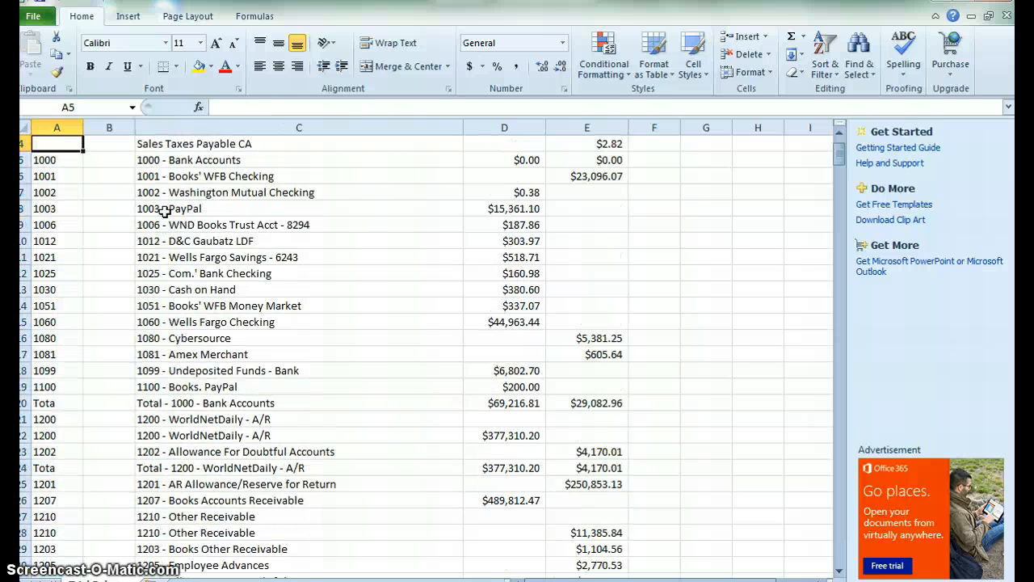
key("Right")
key("Right")
key("Down")
key("Left")
key("Down")
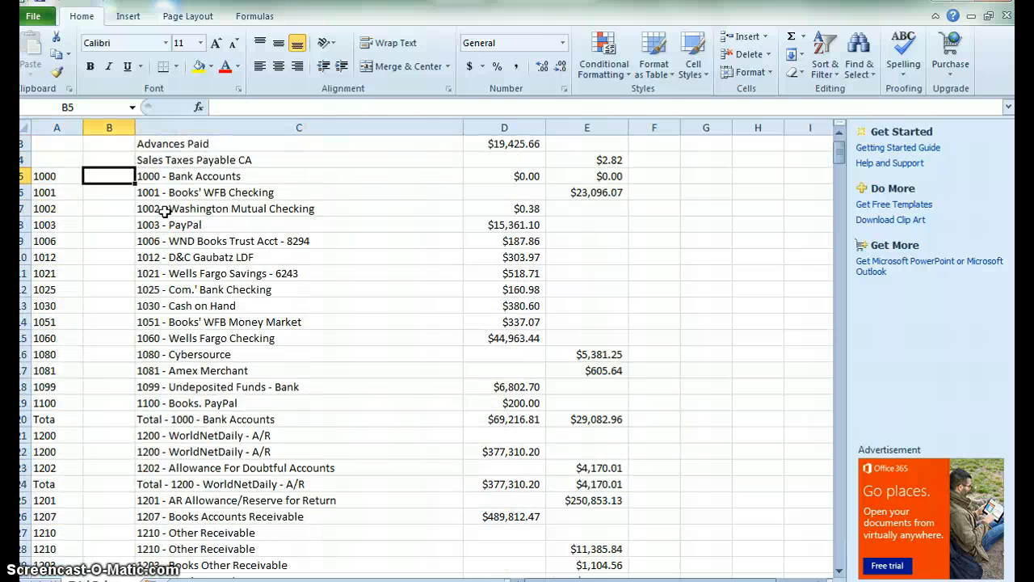
type("=right(")
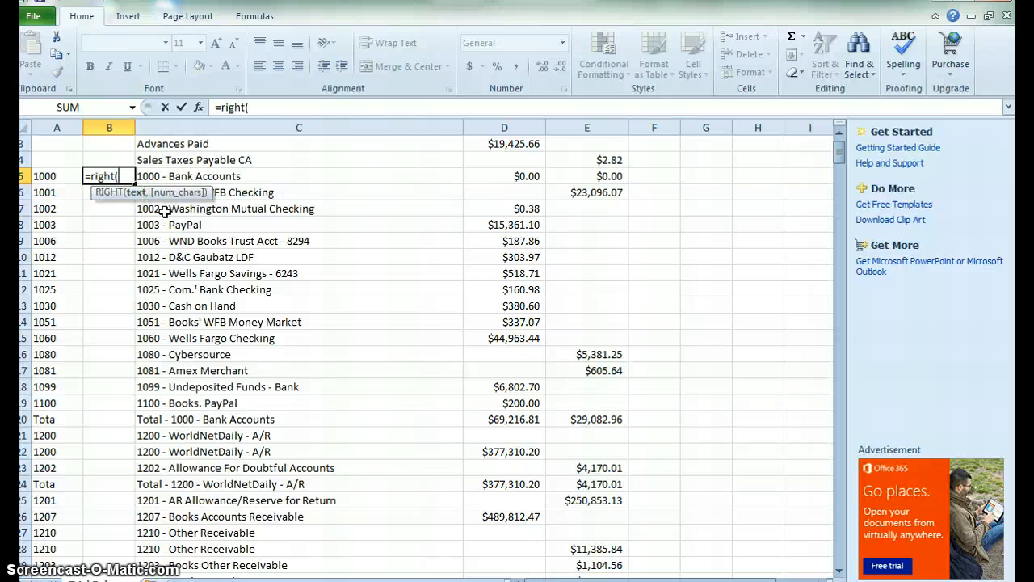
left_click(178, 177)
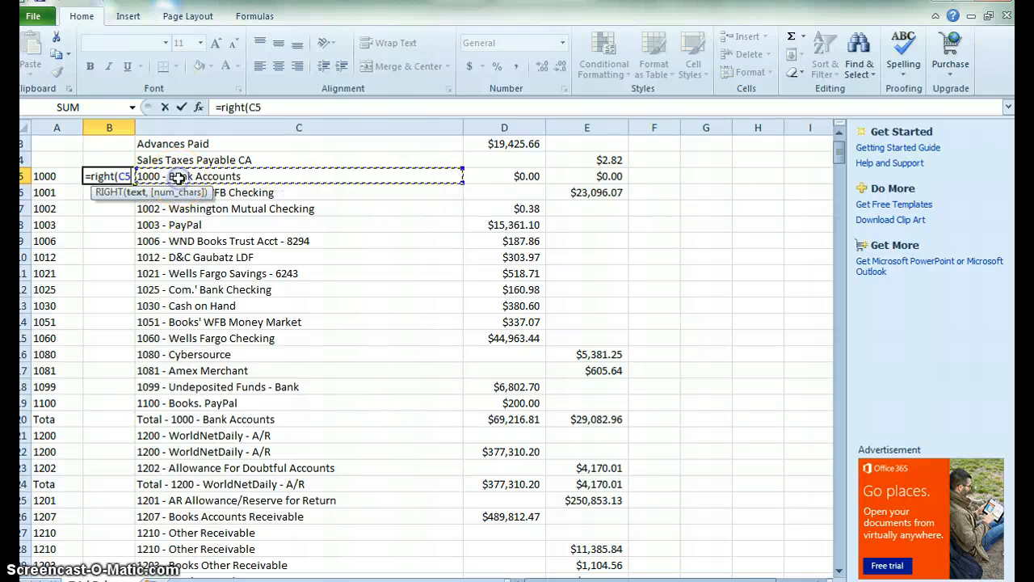
type(",")
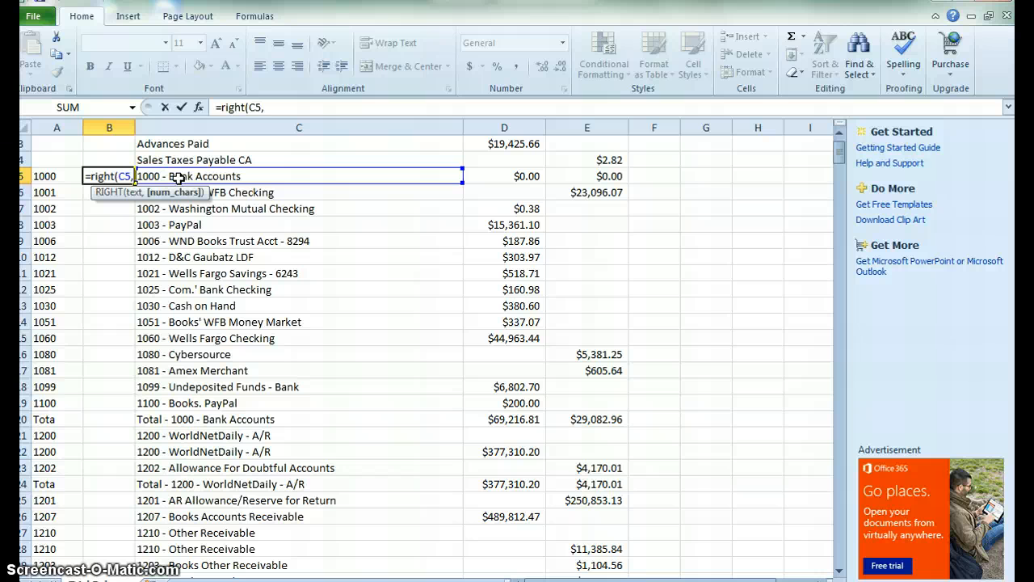
type("len(c5)-7")
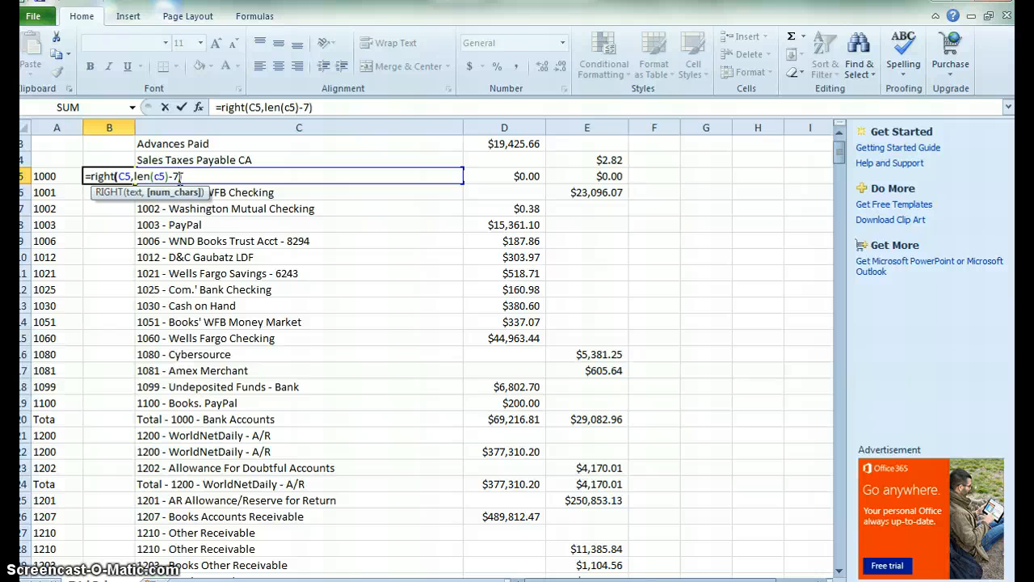
key("Return")
Fill the RIGHT formula down column B to the last row of data.
key("Up")
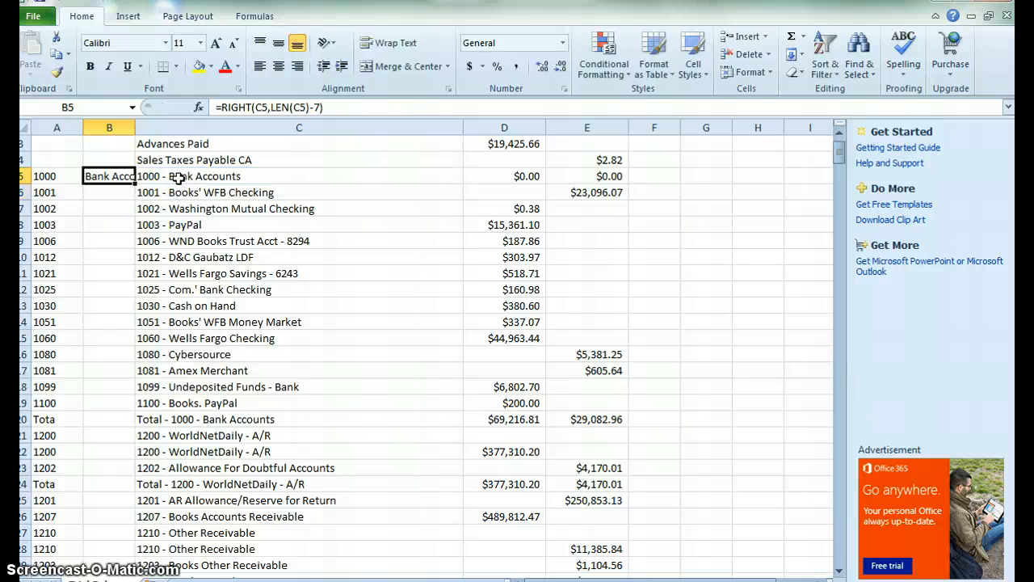
key("Right")
key("ctrl+Down")
key("Left")
key("ctrl+shift+Up")
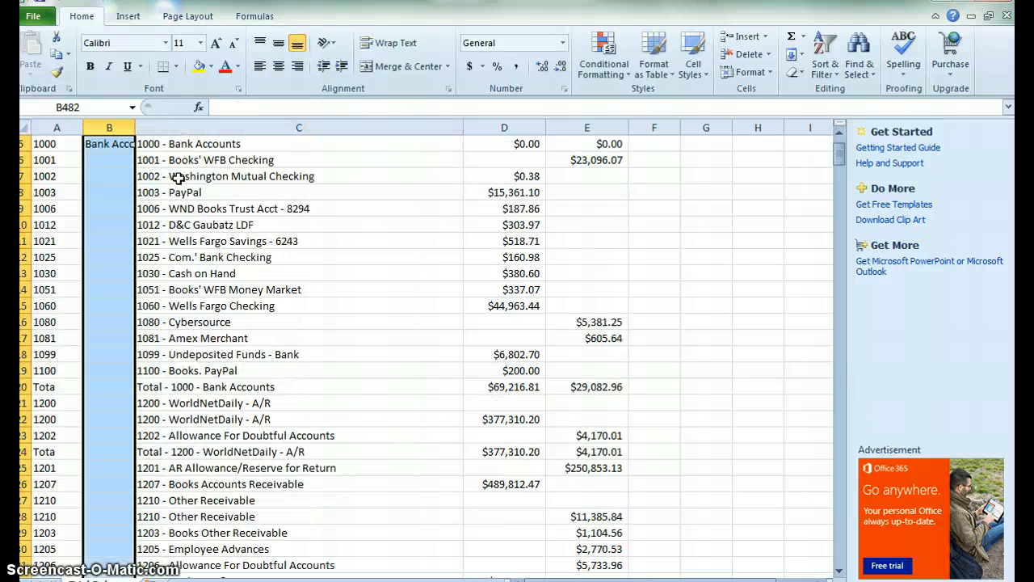
key("ctrl+d")
In cell F2, enter a formula subtracting the credit E2 from the debit D2.
key("Up")
key("ctrl+Up")
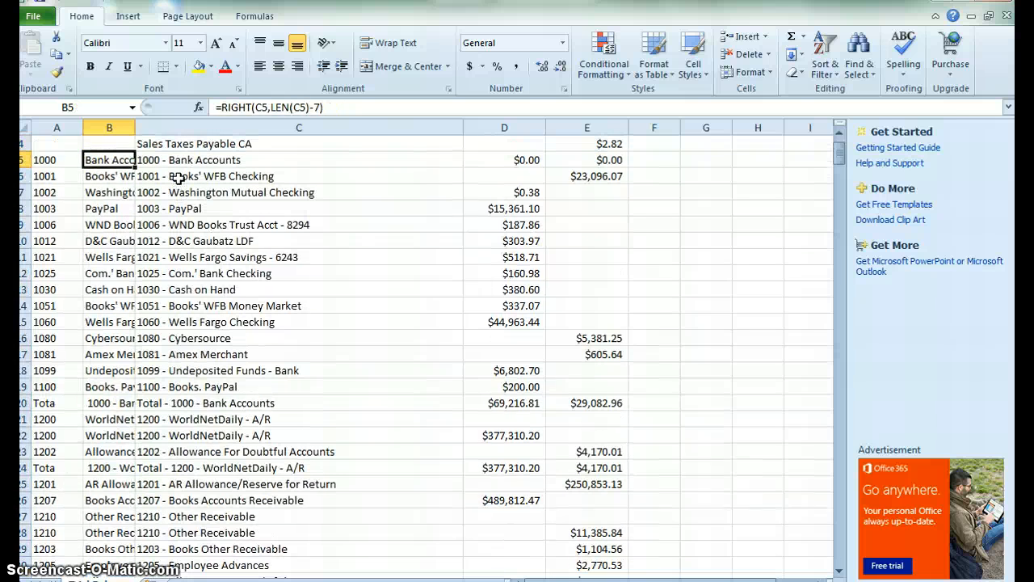
key("Right")
key("Right")
key("Right")
key("Up")
key("Up")
key("Up")
key("Up")
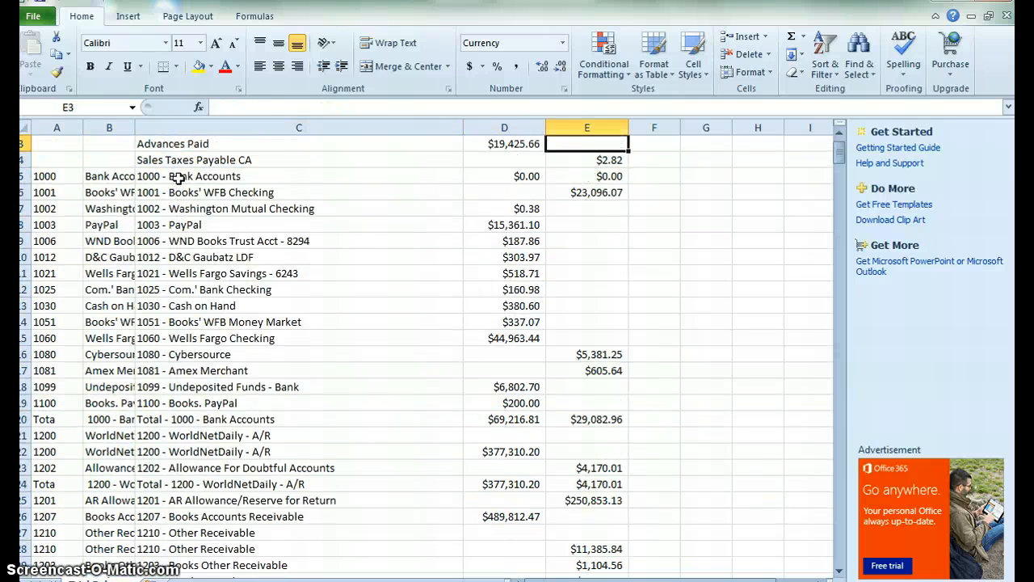
key("Down")
key("Down")
key("Right")
key("Up")
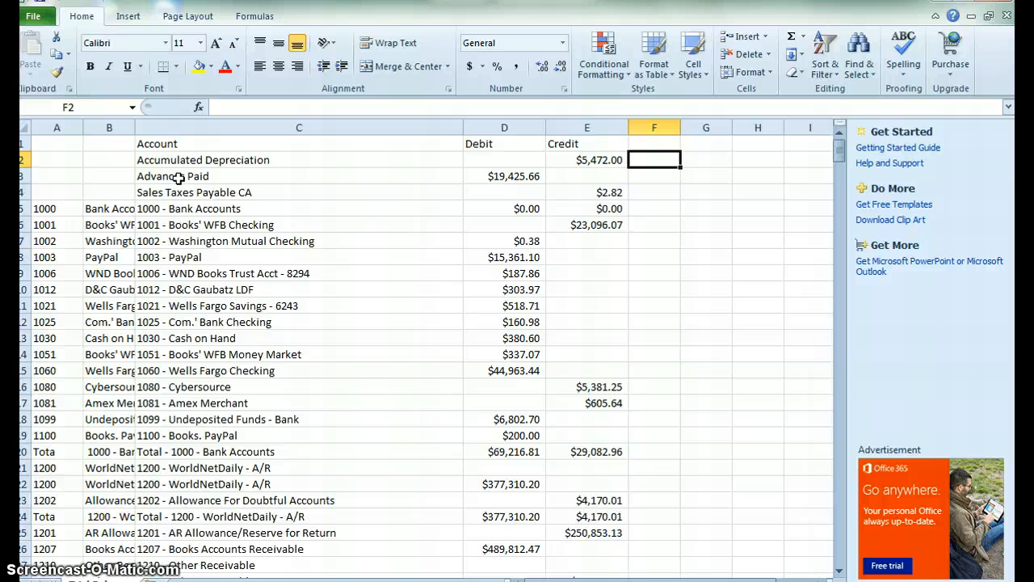
type("=")
left_click(486, 157)
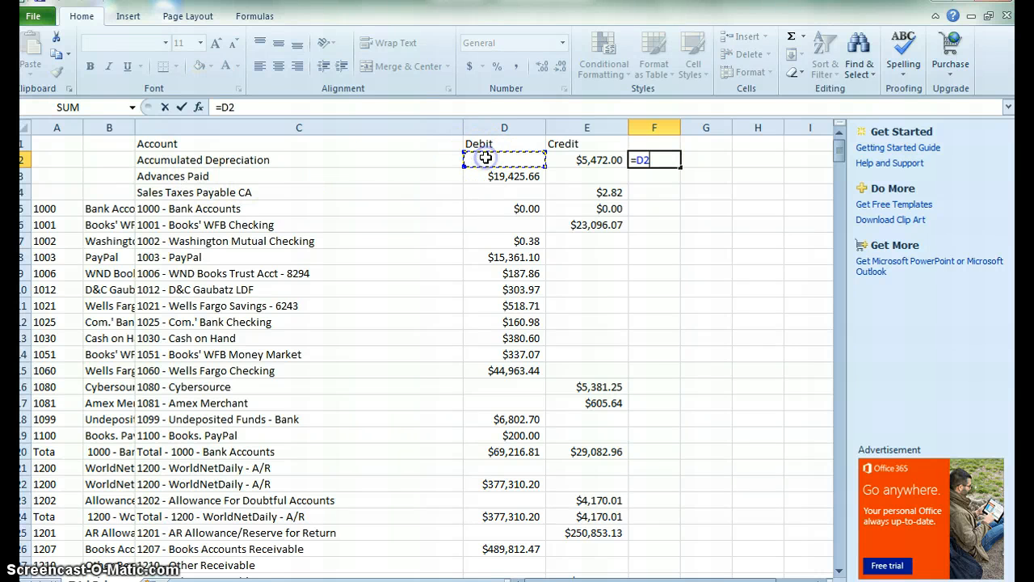
type("-")
left_click(595, 161)
key("Return")
Fill the debit-minus-credit formula down column F and autofit the column's width.
left_click(595, 161)
key("Left")
key("Left")
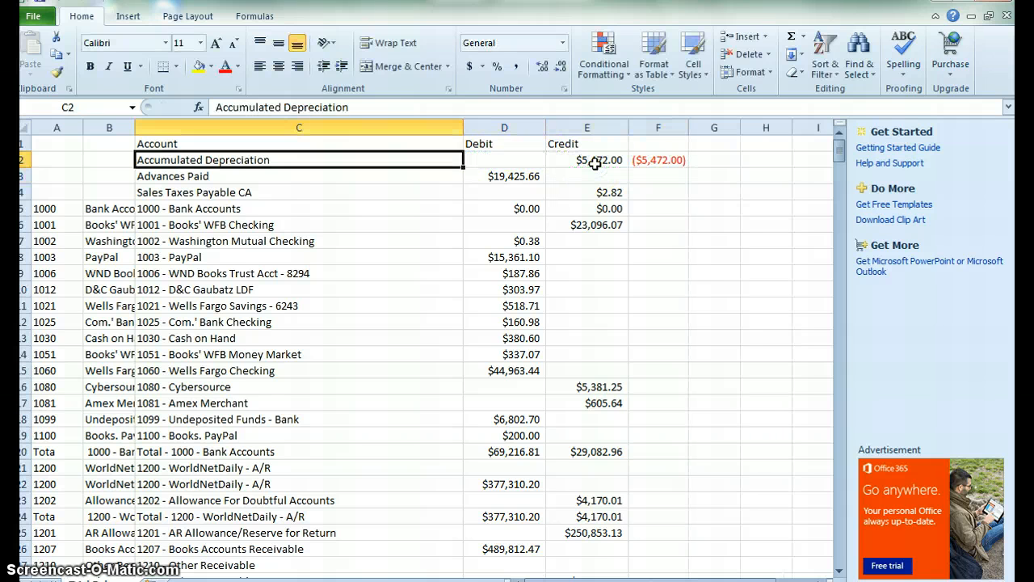
key("ctrl+Down")
key("Right")
key("Right")
key("Right")
key("Up")
key("ctrl+shift+Up")
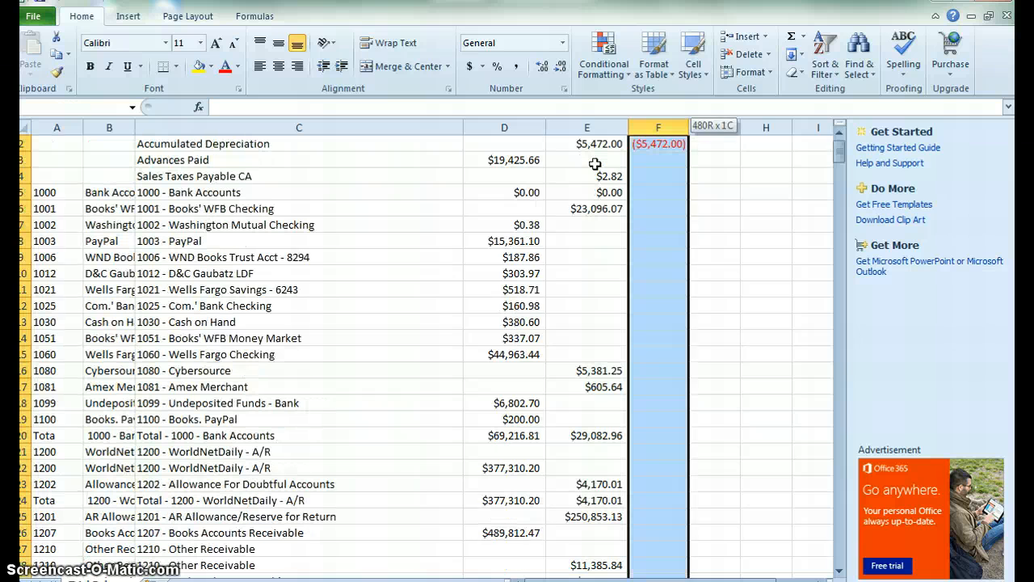
key("ctrl+d")
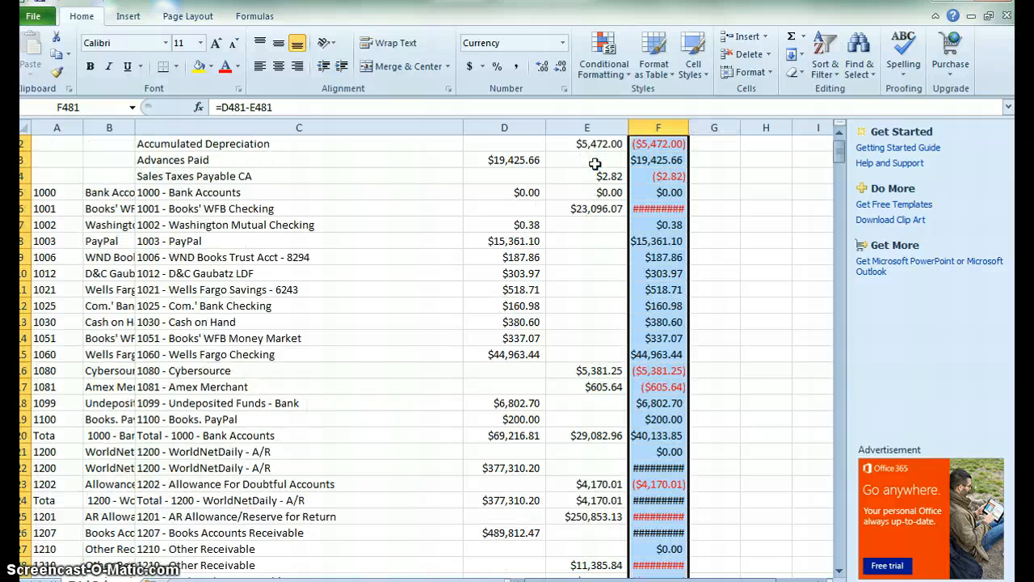
double_click(689, 127)
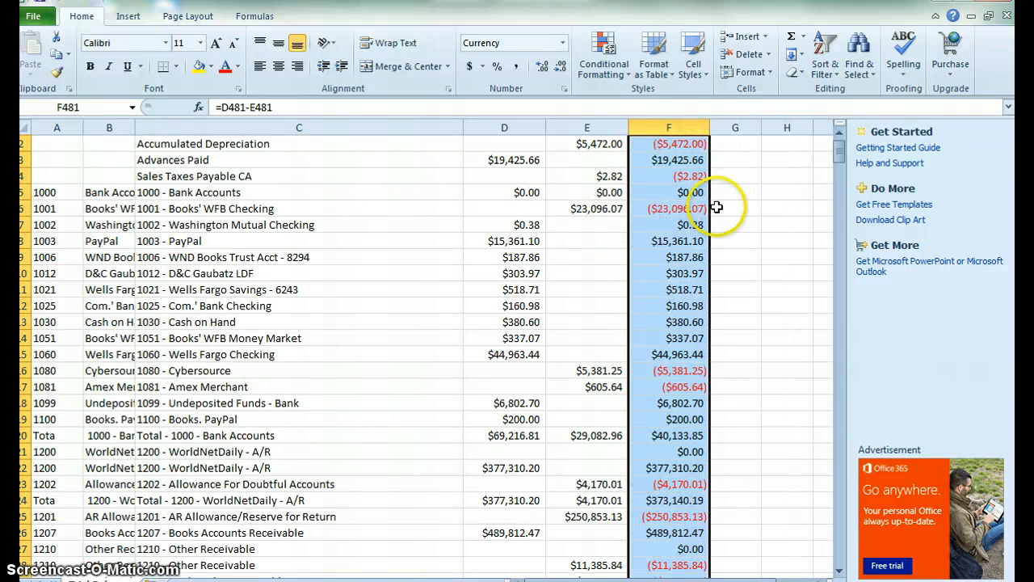
Review the net balance results in column F from top to bottom.
left_click(666, 258)
key("Up")
key("Up")
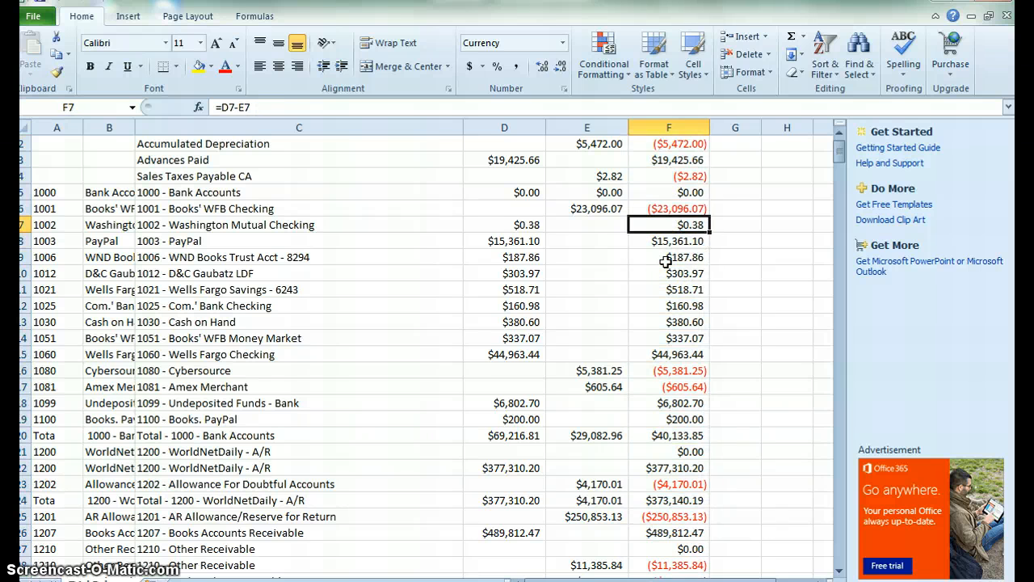
key("Up")
key("Up")
key("Up")
key("Up")
key("Up")
key("Up")
key("Down")
key("Left")
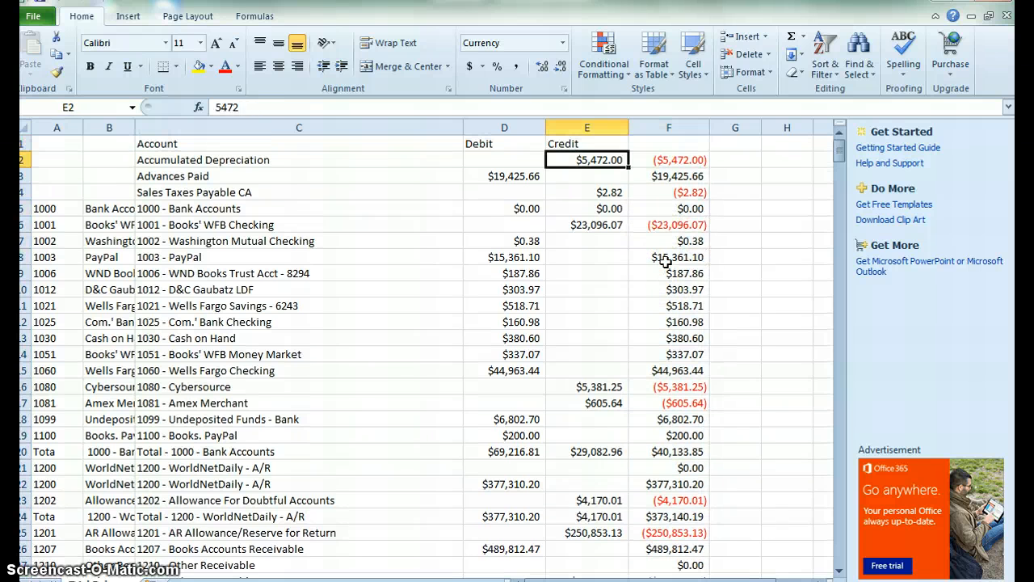
key("Left")
key("Left")
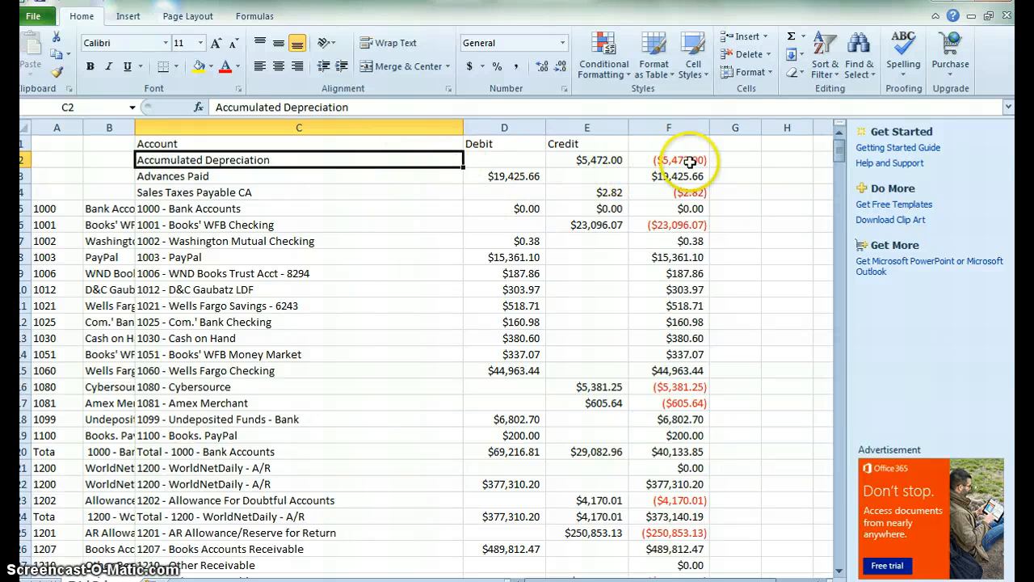
left_click(689, 160)
key("ctrl+shift+Down")
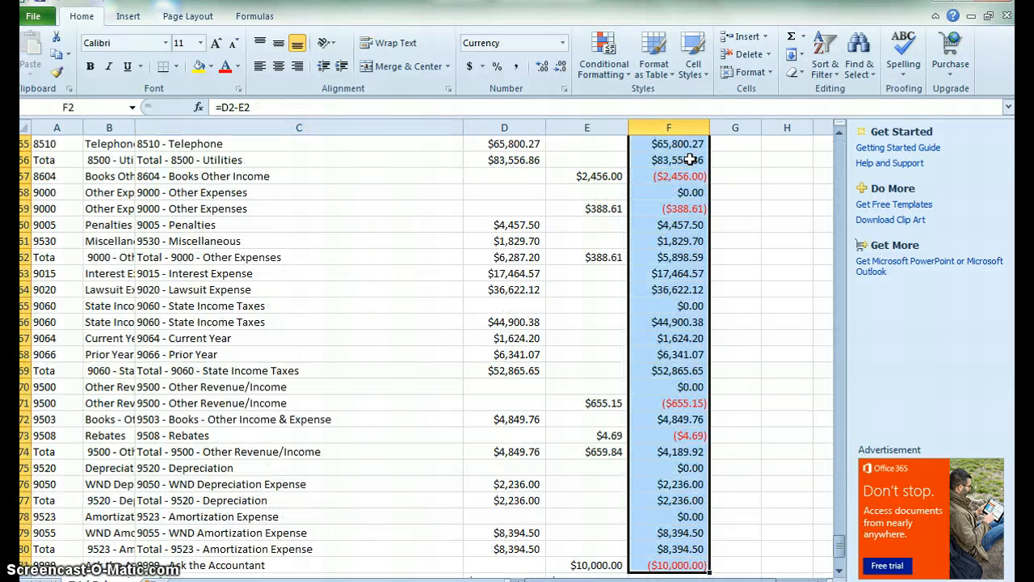
key("Down")
key("Up")
key("Up")
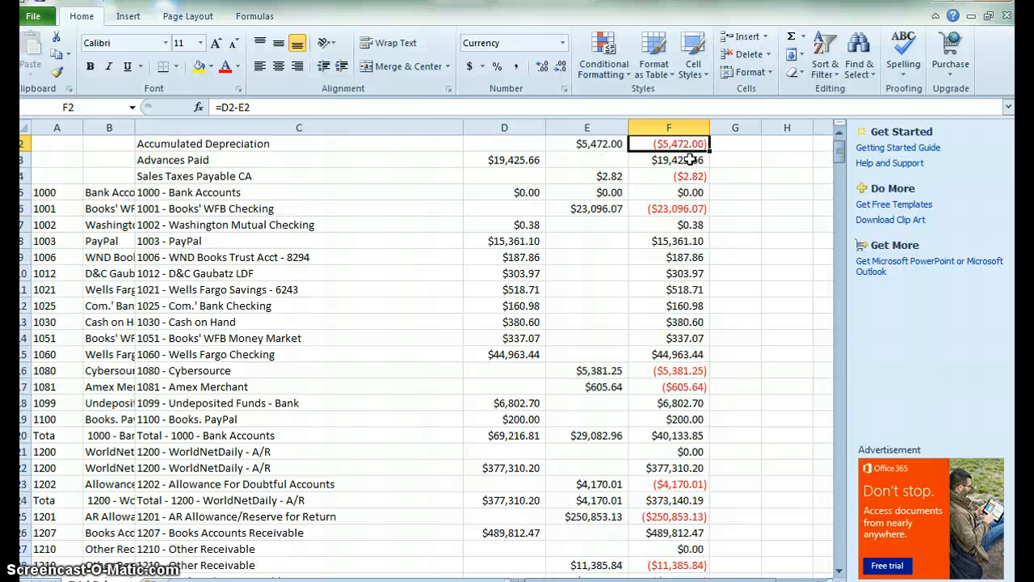
Select the whole data range from A1 through column F and turn on AutoFilter.
key("Down")
key("Left")
key("Home")
key("Up")
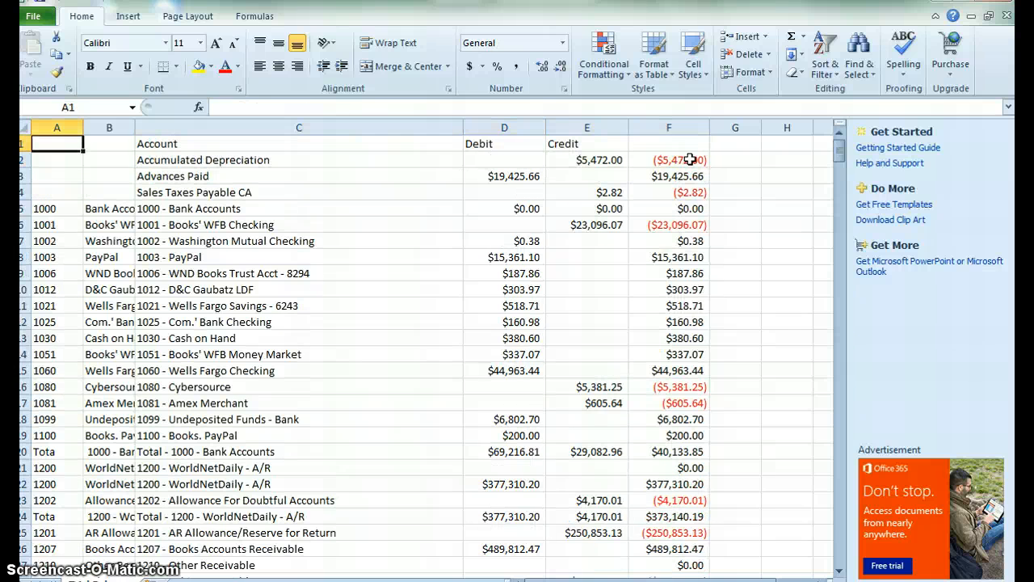
key("shift+Right")
key("shift+Right")
key("shift+Right")
key("shift+Right")
key("shift+Right")
key("shift+Down")
key("shift+Down")
key("shift+Down")
key("shift+Down")
key("ctrl+shift+Down")
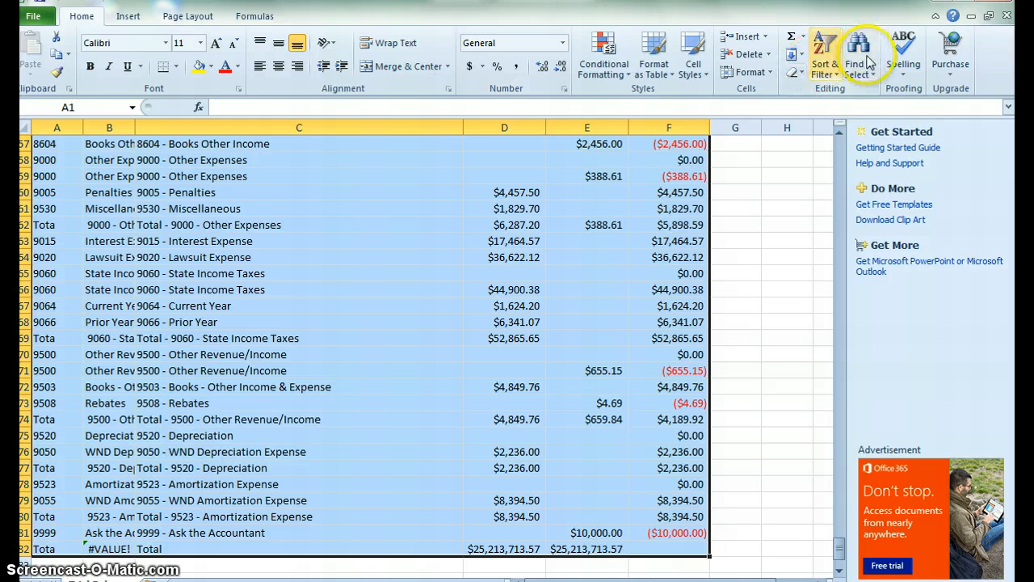
left_click(828, 63)
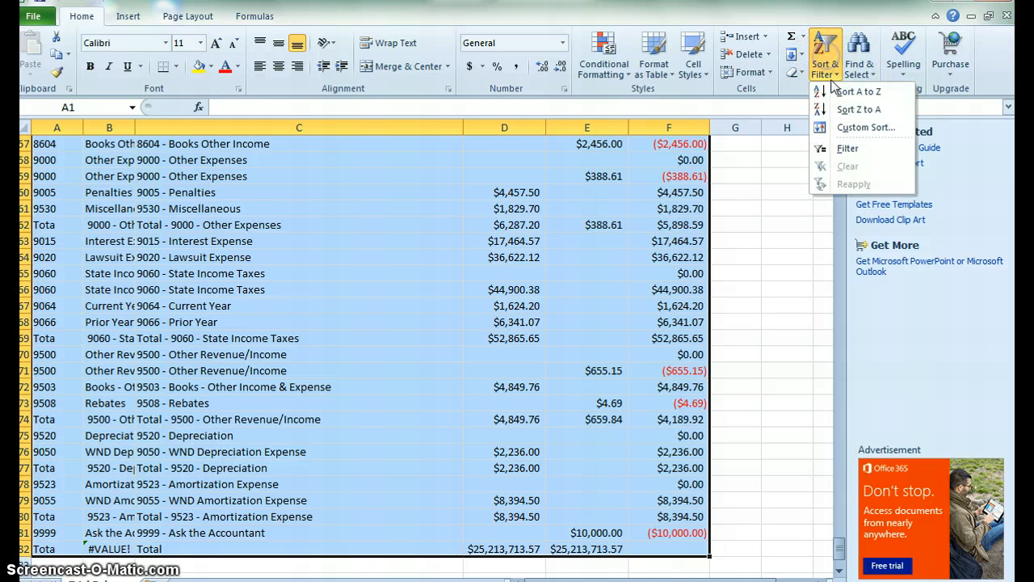
left_click(840, 146)
Filter the Account column to show only rows matching the search "To".
left_click(601, 176)
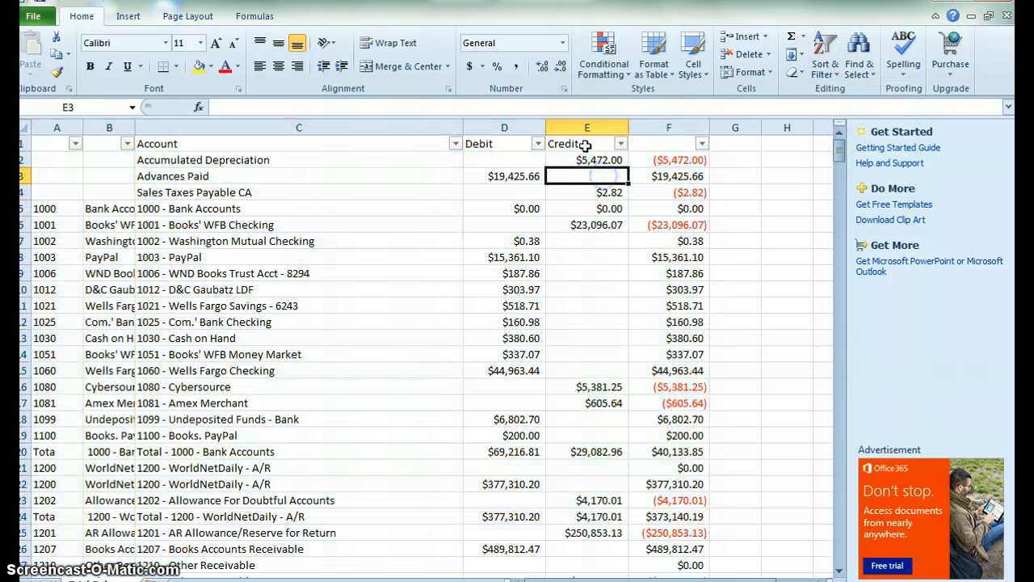
left_click(526, 157)
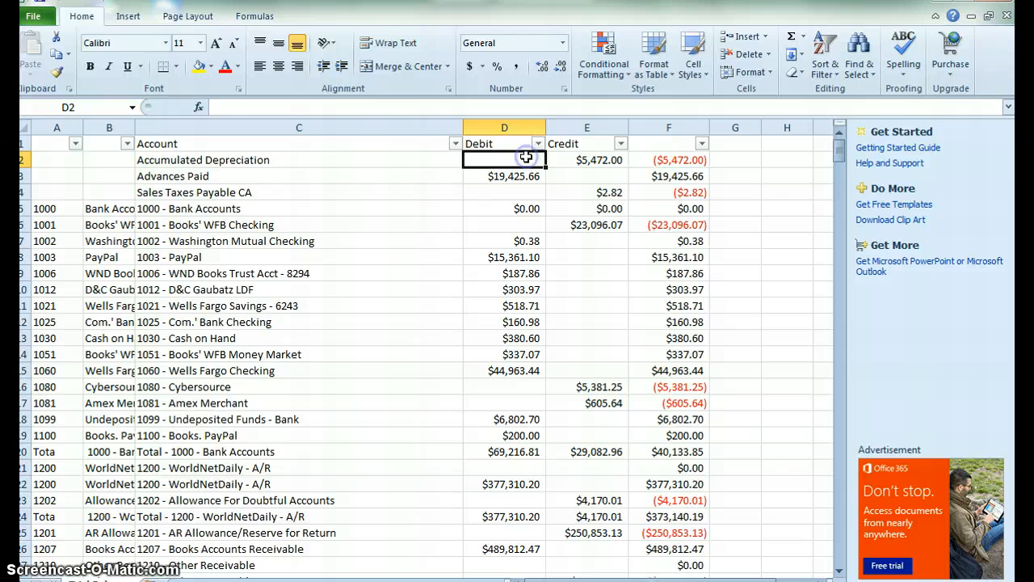
left_click(687, 160)
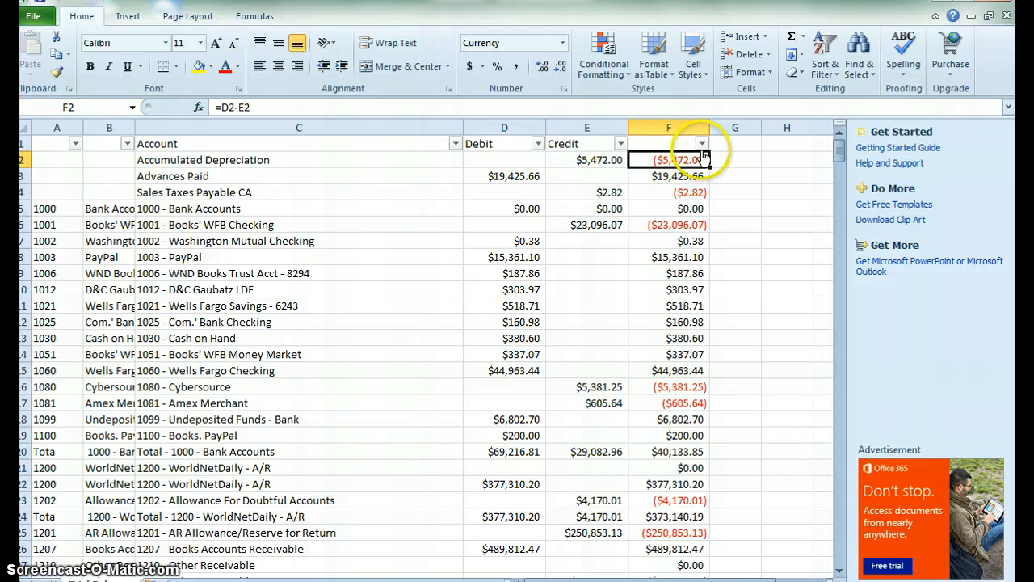
left_click(455, 143)
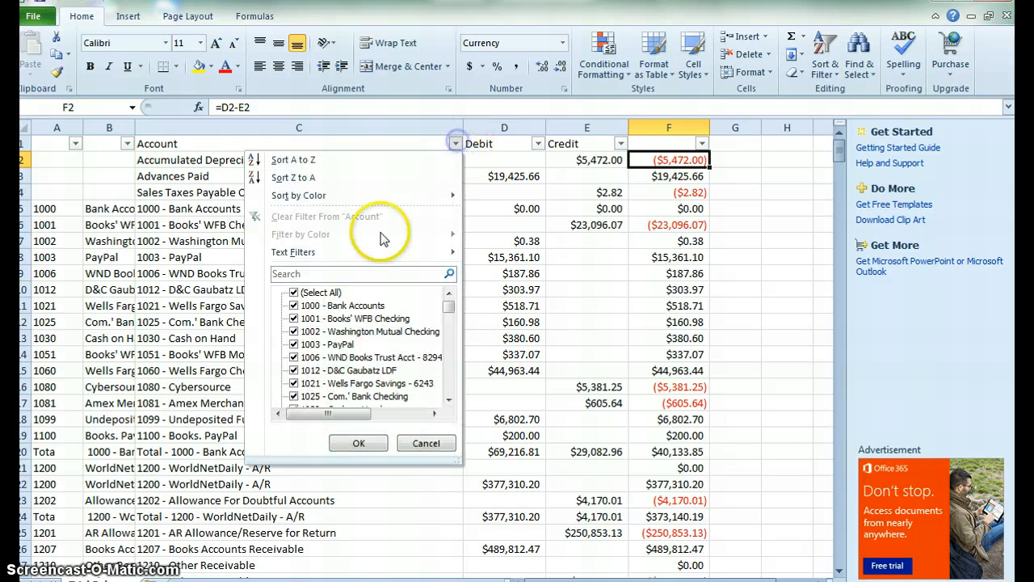
left_click(332, 272)
type("Total")
left_click(358, 442)
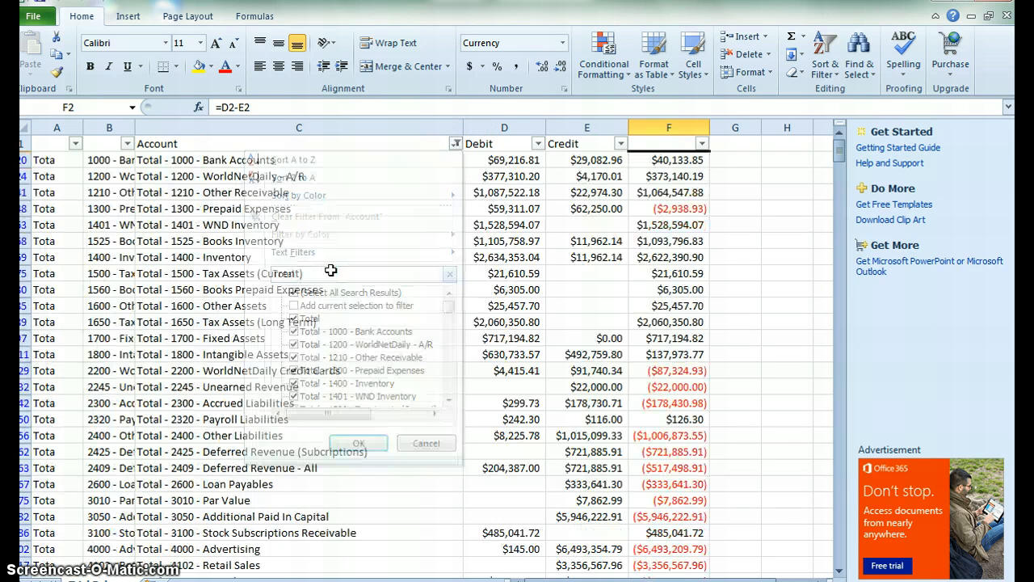
Select all the visible filtered Total rows and delete them.
left_click(21, 159)
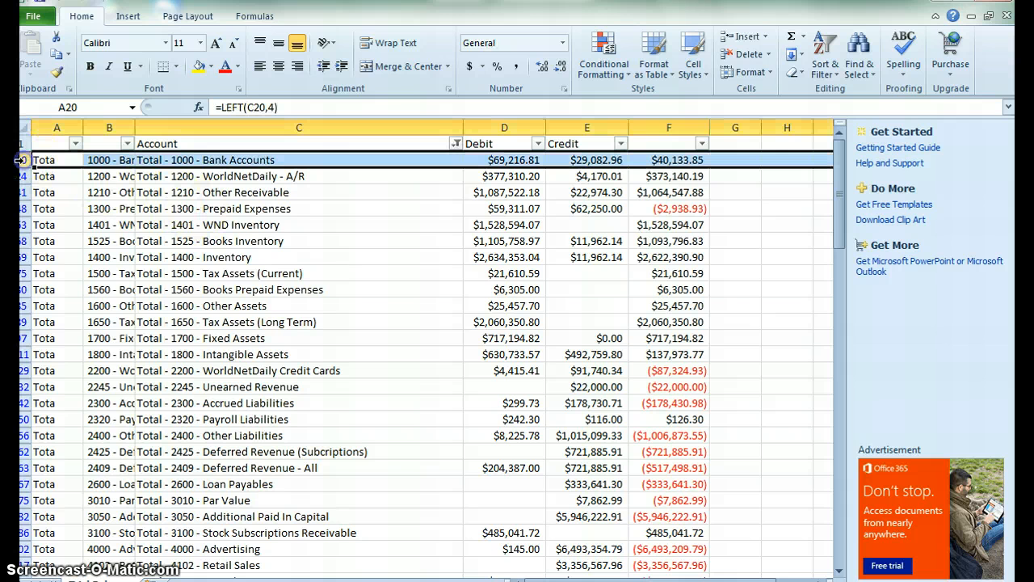
key("ctrl+shift+Down")
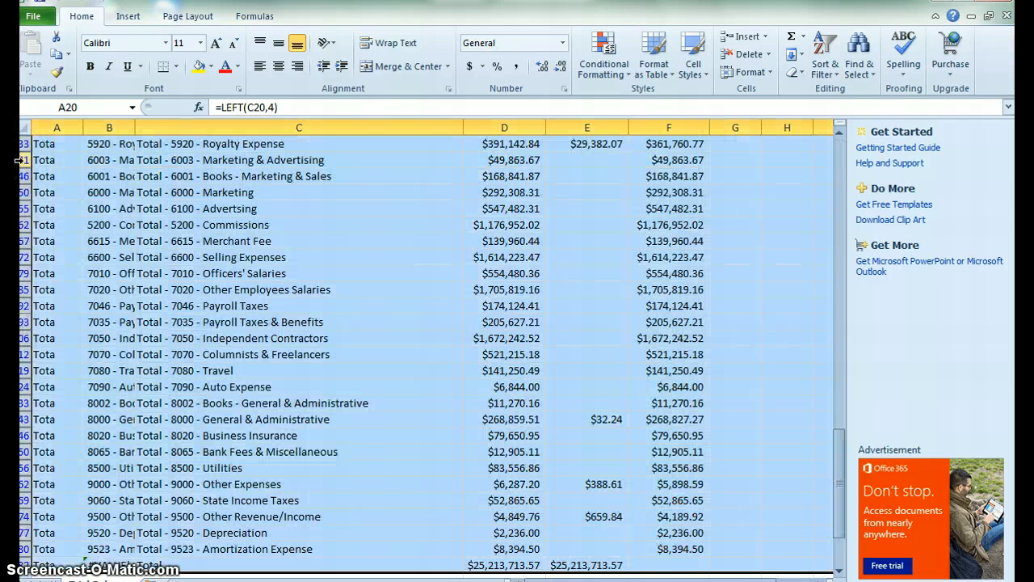
right_click(194, 341)
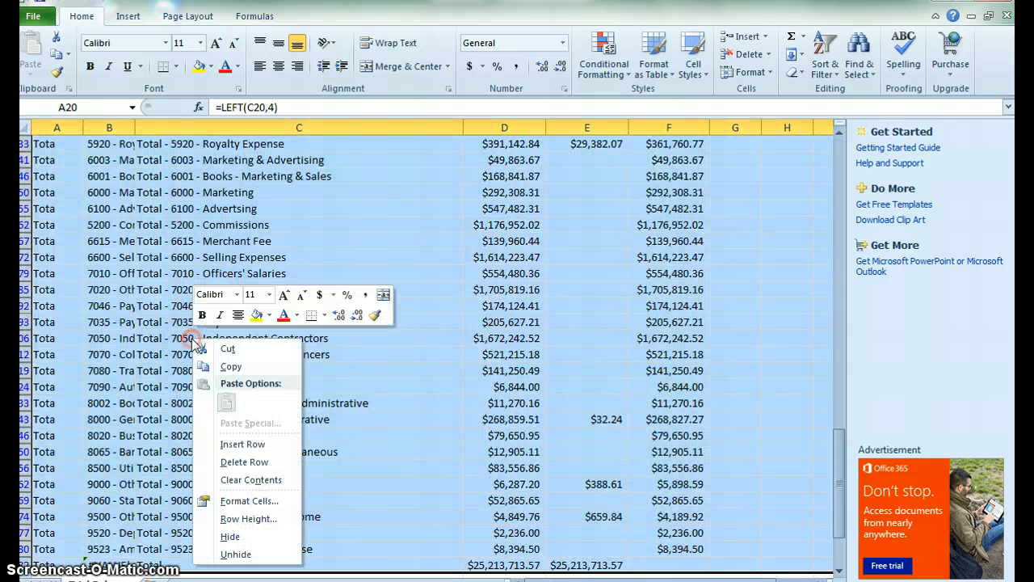
left_click(258, 463)
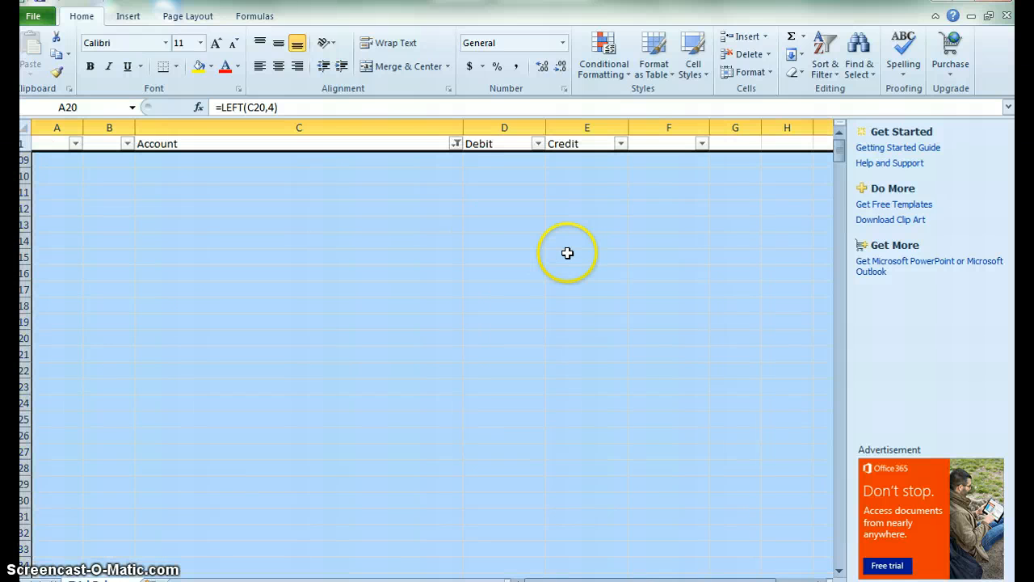
Reopen the Account filter and confirm it with all items selected to show every remaining row.
left_click(493, 221)
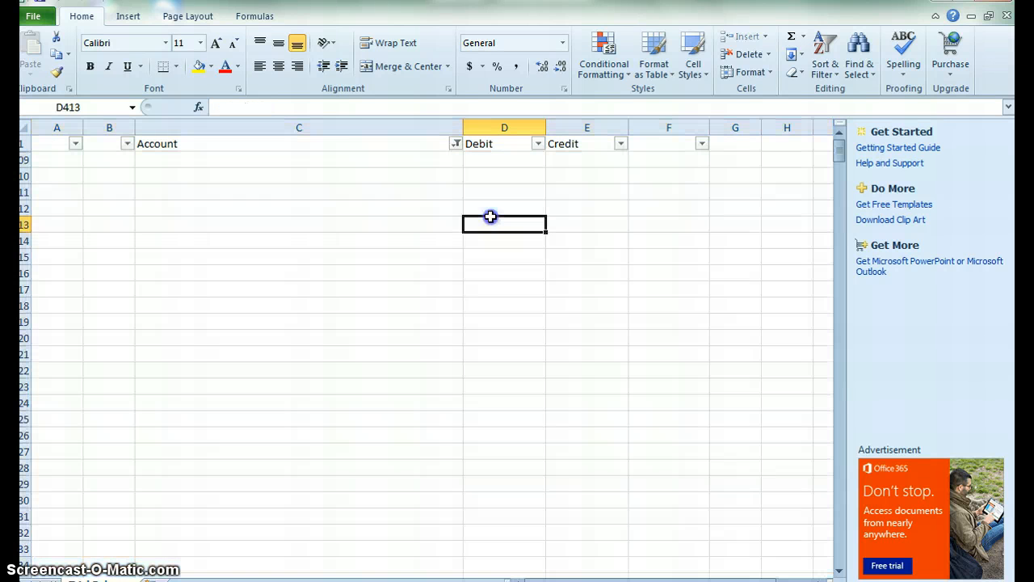
left_click(456, 148)
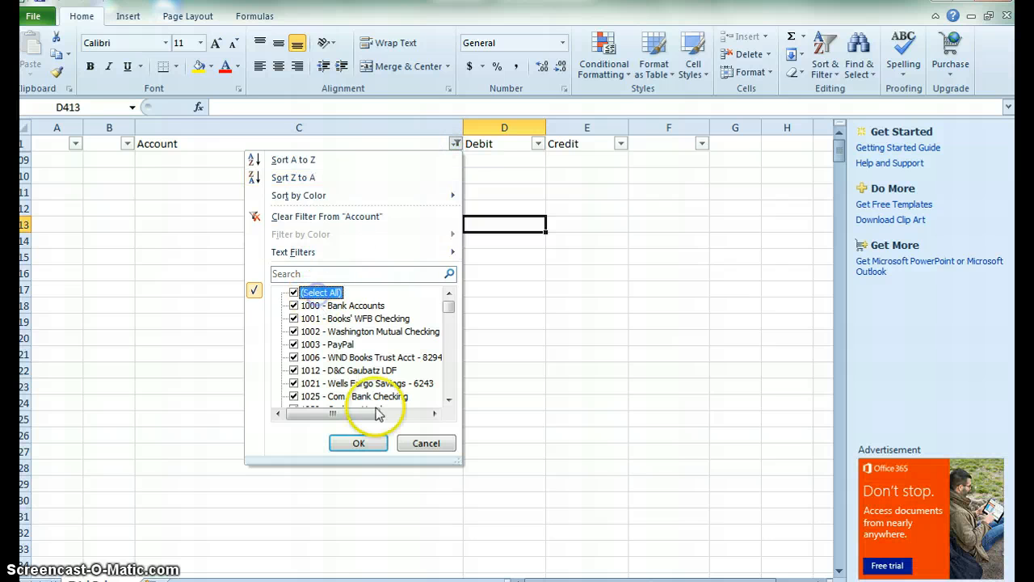
left_click(358, 444)
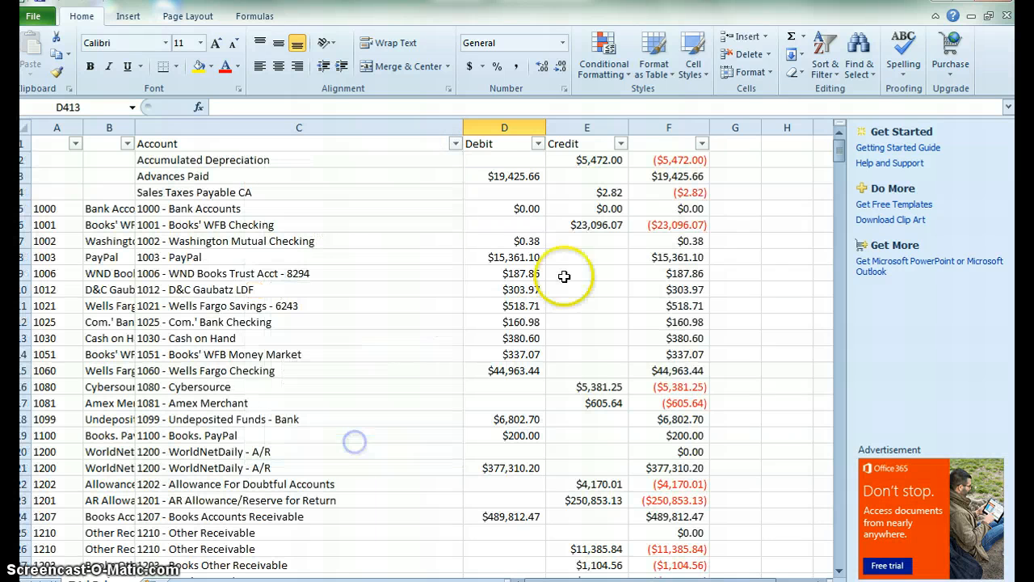
left_click(677, 159)
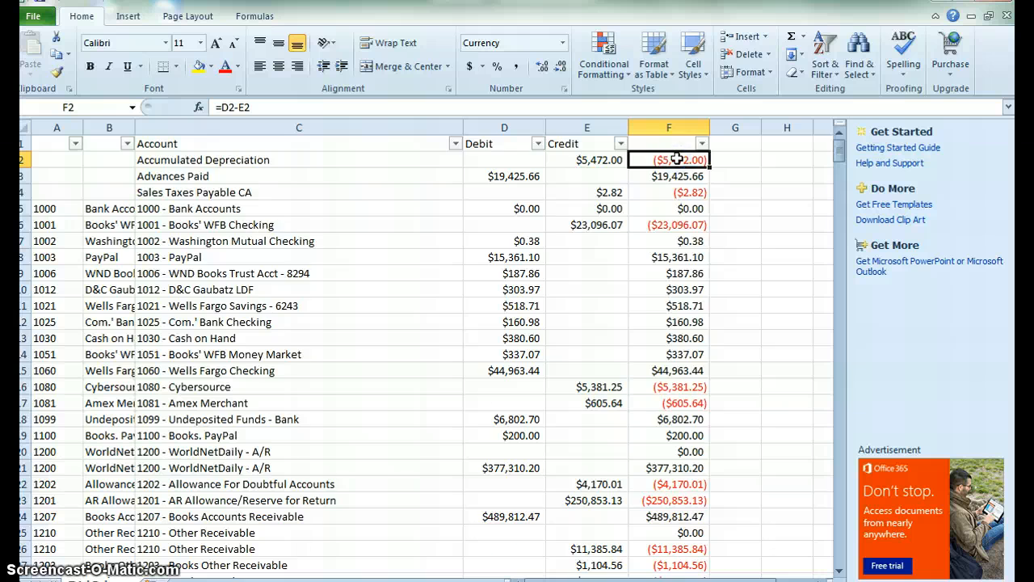
key("ctrl+shift+Down")
key("Down")
key("ctrl+Down")
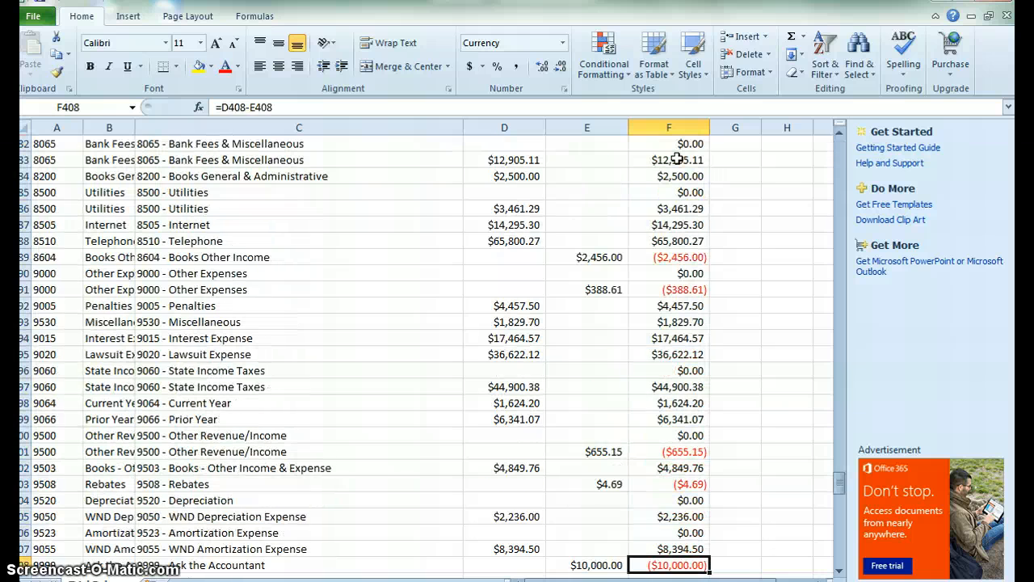
key("Down")
type("=s")
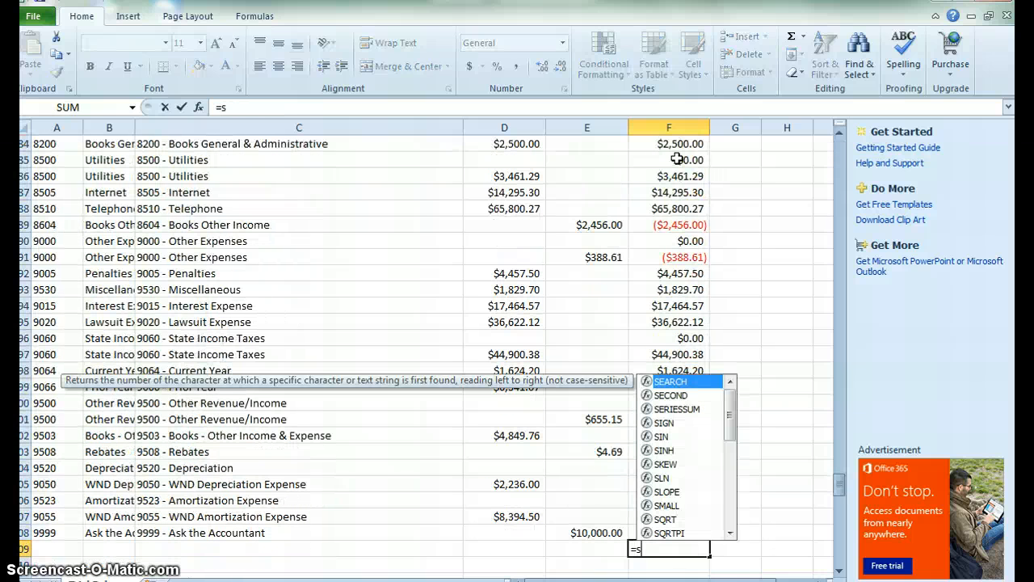
left_click(677, 159)
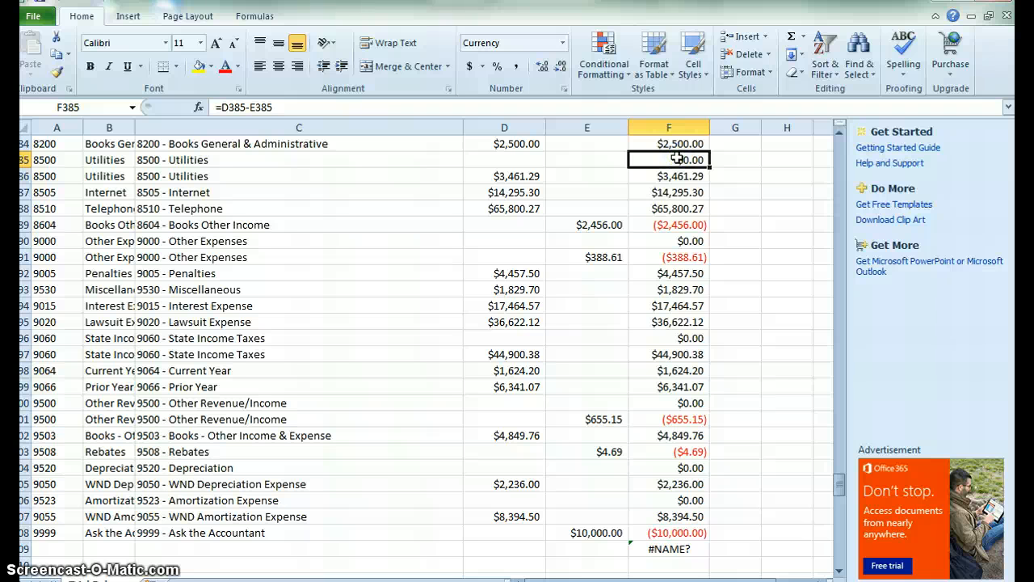
key("ctrl+z")
Enter a SUM of F2:F408 in the cell below the last net balance, then delete it.
type("=sum(")
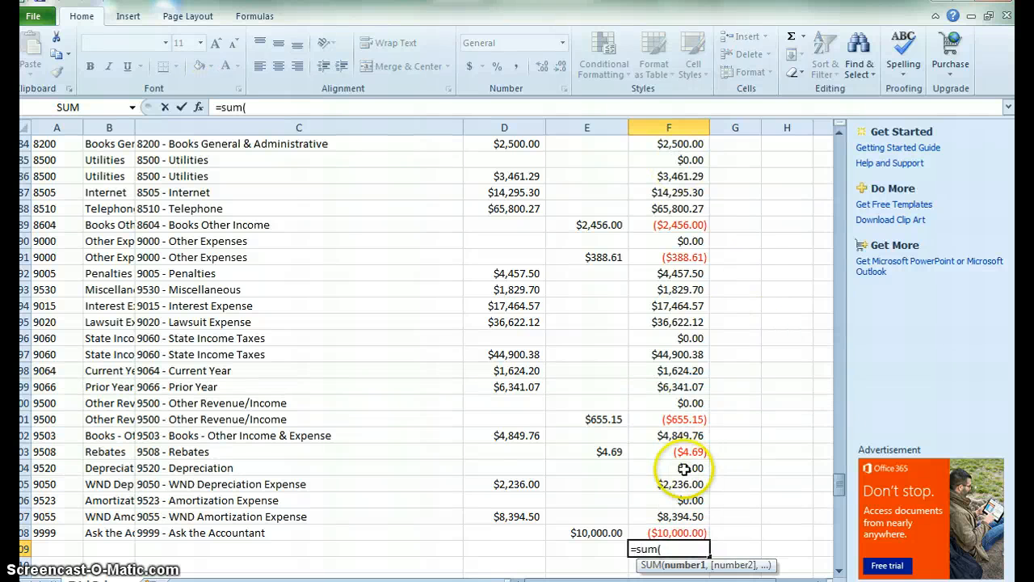
left_click(672, 532)
key("ctrl+shift+Up")
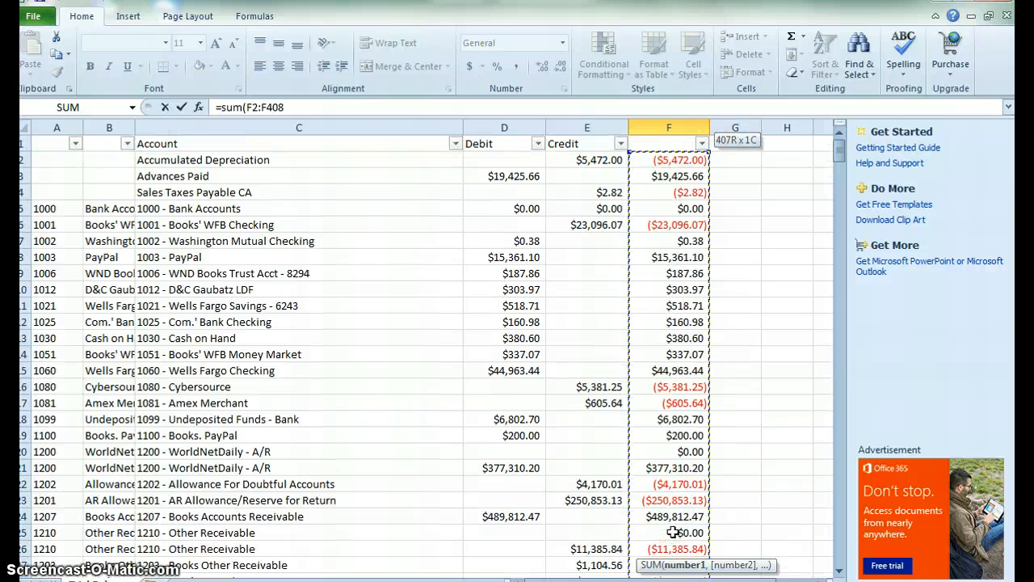
type(")")
key("Return")
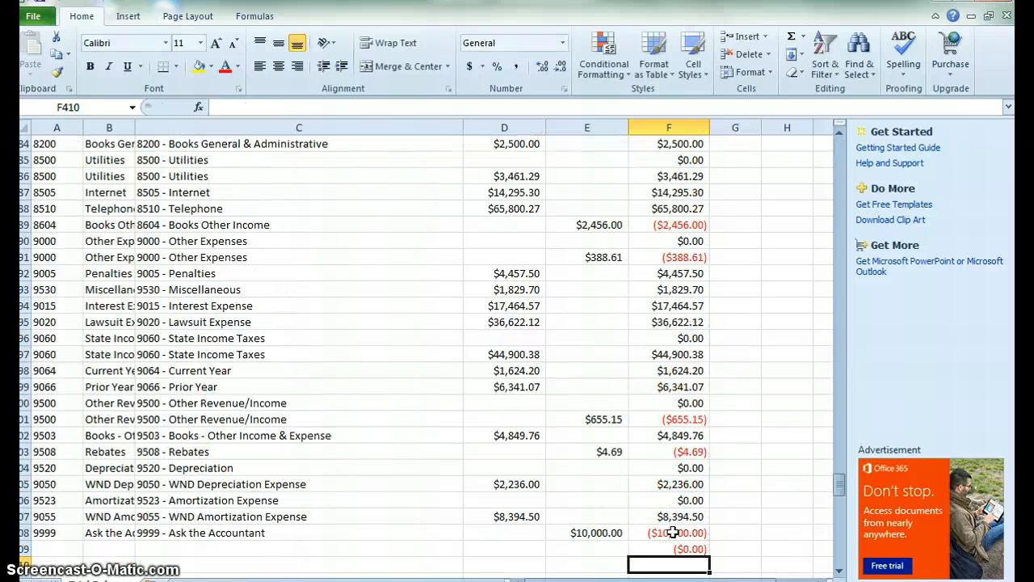
key("Up")
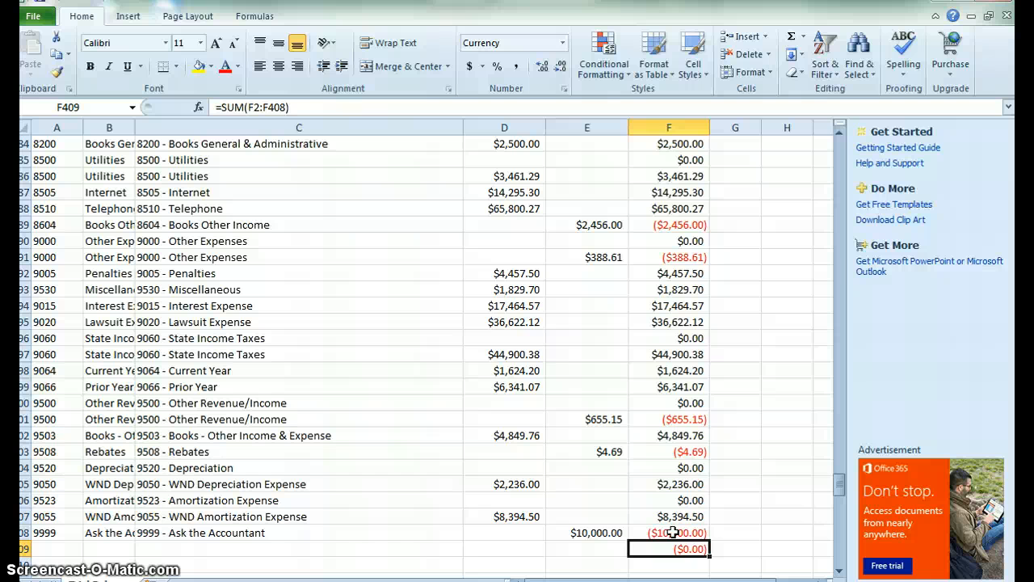
key("Delete")
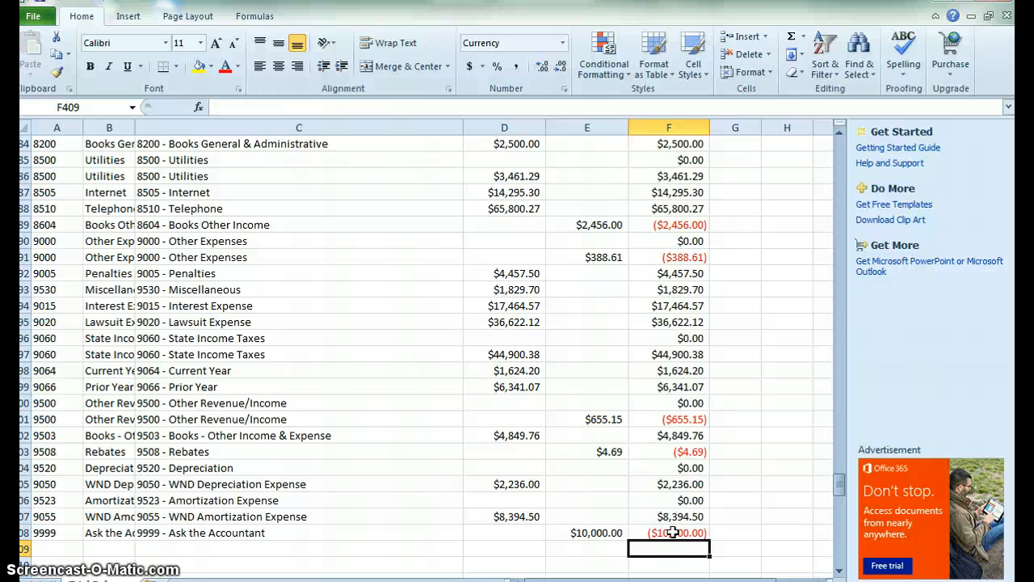
Change the formula in F2 to =ROUND(D2-E2,0) to round the net balance to whole numbers.
key("Up")
key("ctrl+Up")
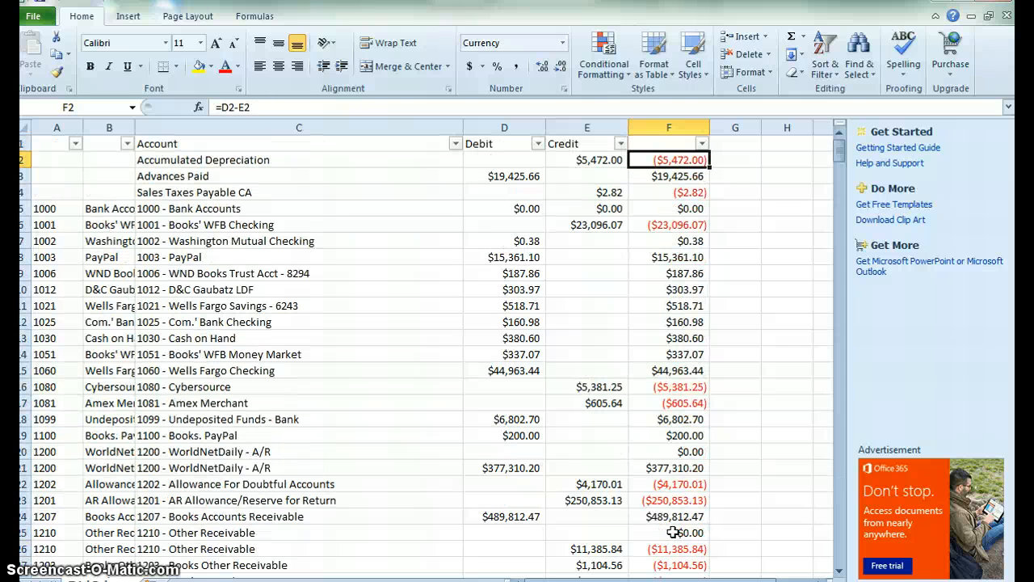
left_click(223, 107)
type("round(D2-E2")
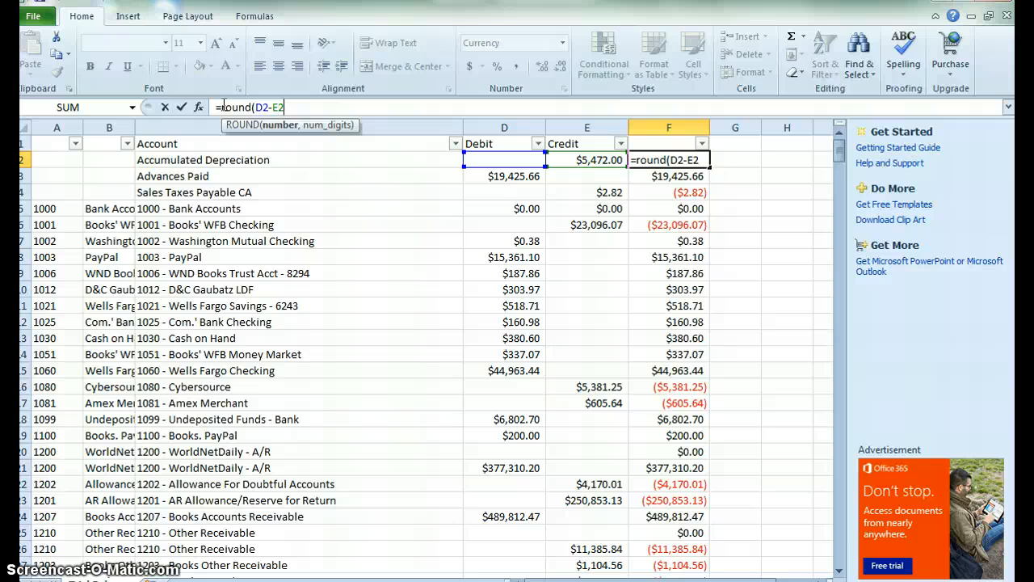
type(",0)")
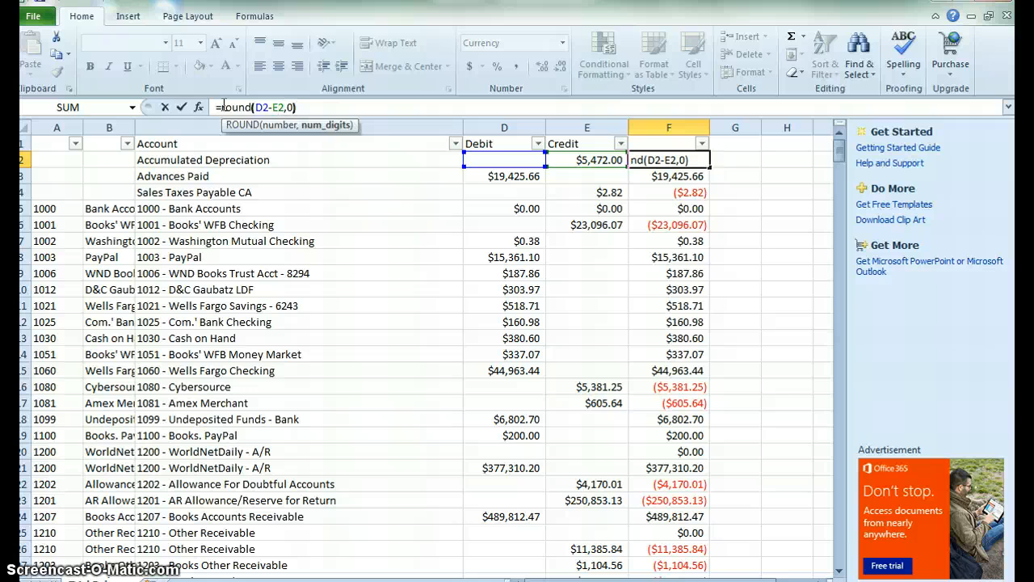
key("Return")
Fill the ROUND formula from F2 down to the last data row of column F.
key("Up")
key("ctrl+shift+Down")
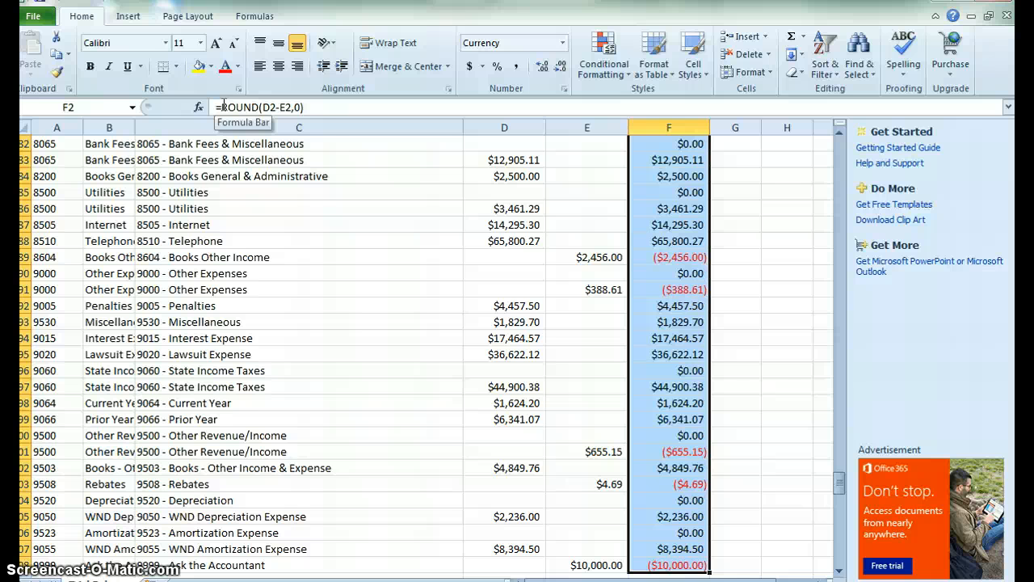
key("ctrl+d")
key("Down")
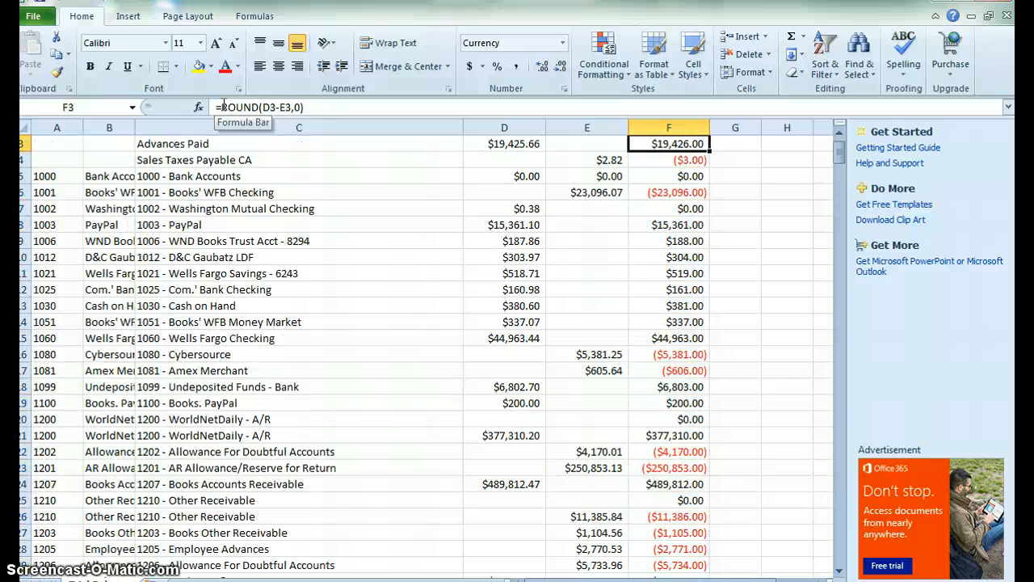
Edit the Rebates row formula in F403 to subtract 2 from the rounded result.
key("ctrl+Down")
key("Down")
key("Down")
key("Up")
key("Up")
key("Up")
key("Up")
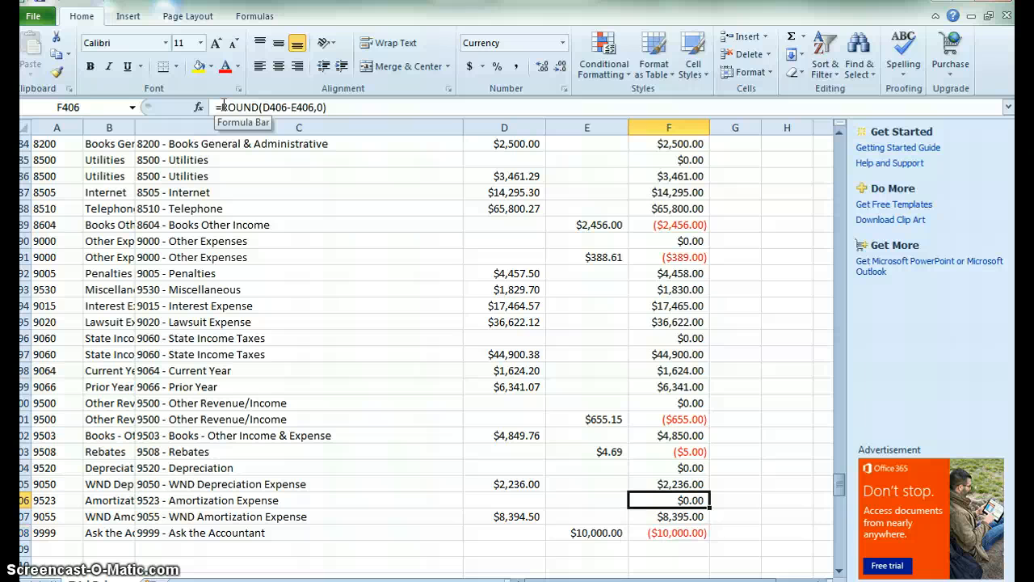
key("Up")
key("Up")
key("Up")
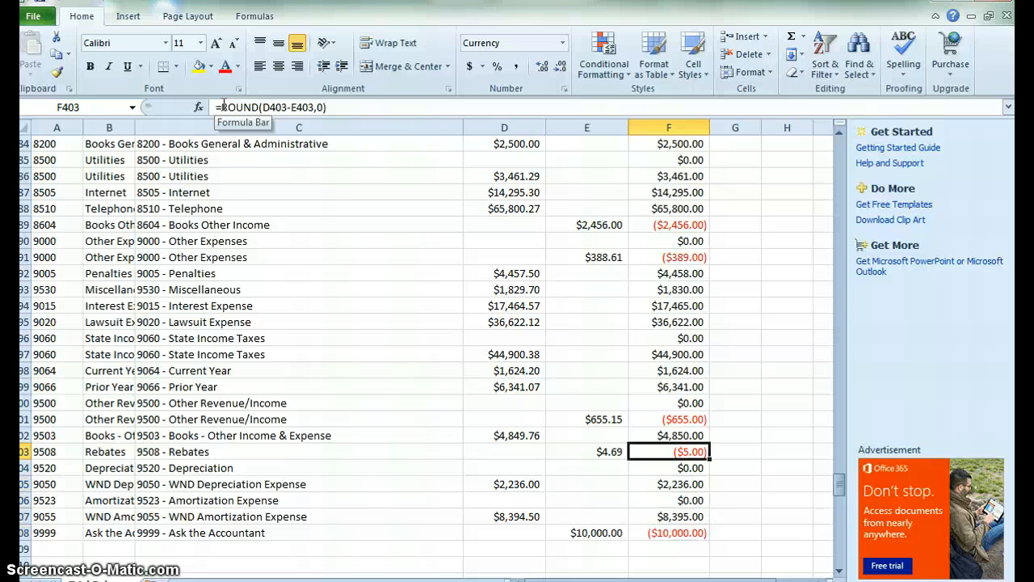
left_click(350, 104)
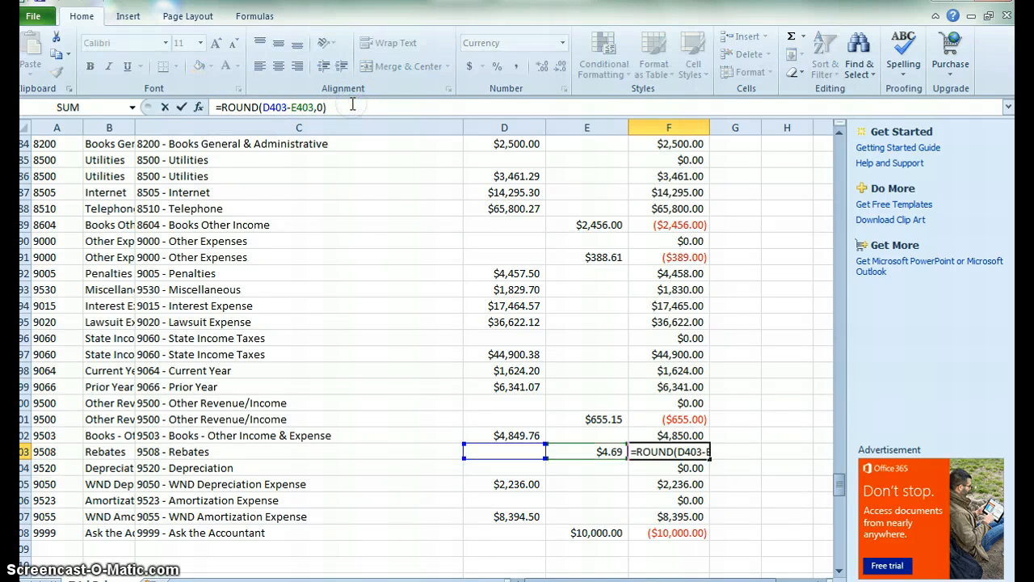
type("-")
type("2")
key("Return")
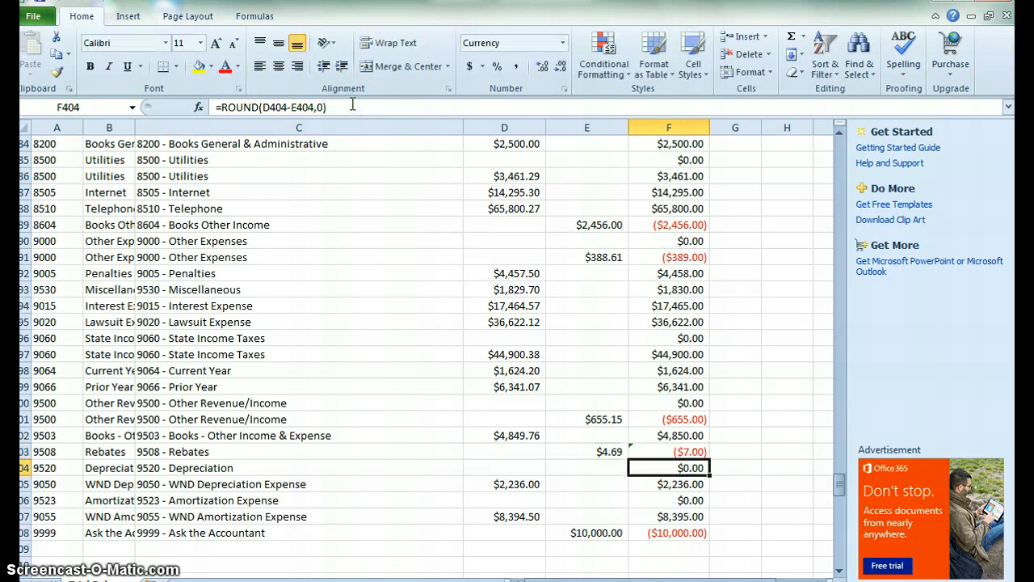
Remove the -2 adjustment from the Rebates formula in F403, leaving only the rounded debit-minus-credit balance.
left_click(673, 534)
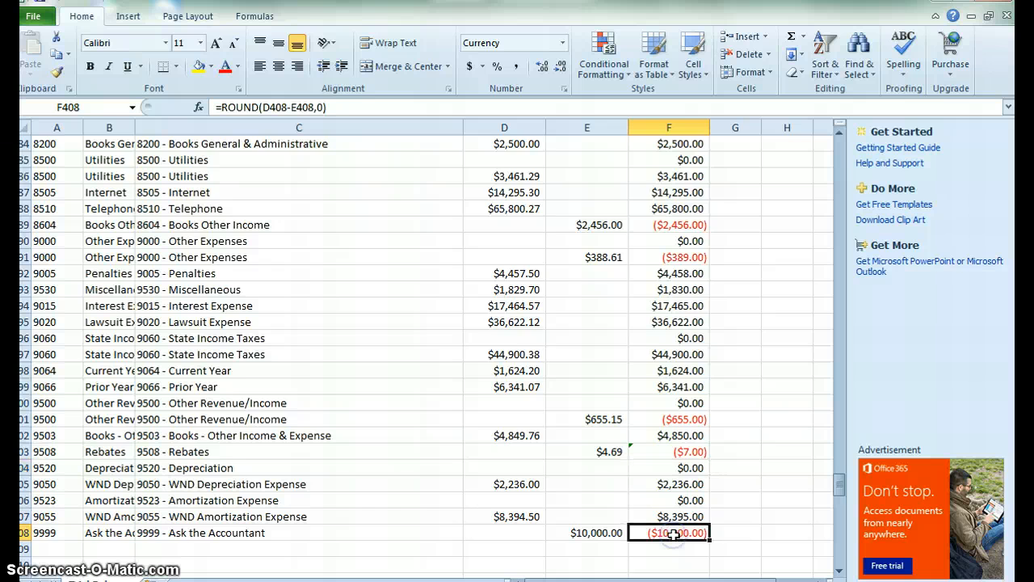
key("ctrl+shift+Up")
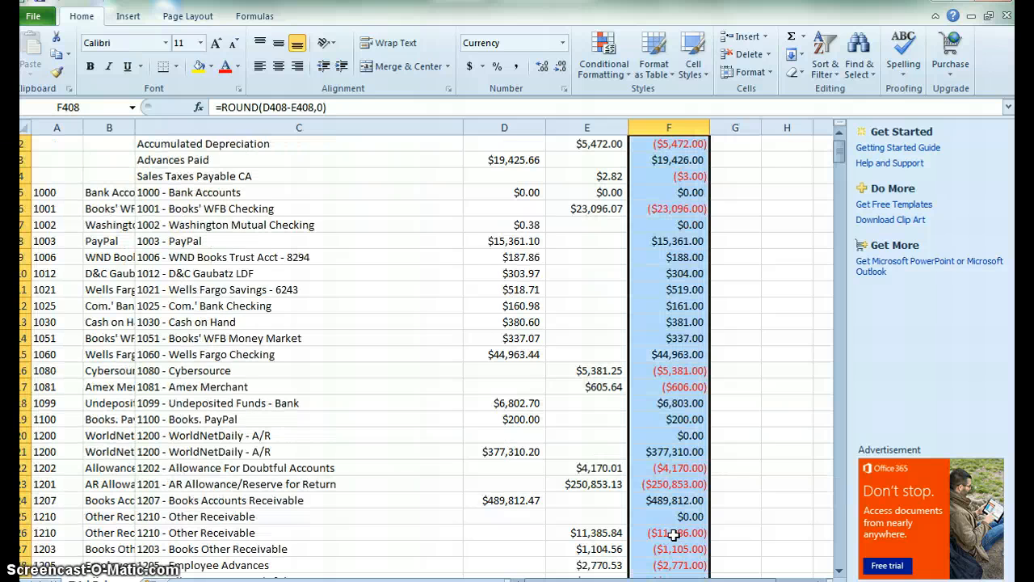
key("ctrl+shift+Down")
key("Up")
key("Up")
key("Up")
key("Up")
key("Up")
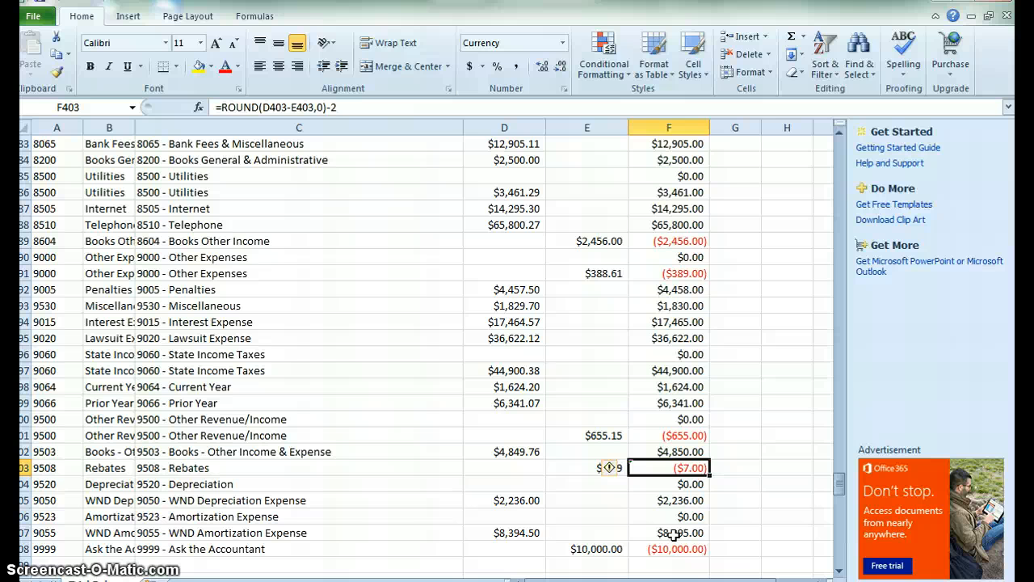
double_click(331, 107)
key("BackSpace")
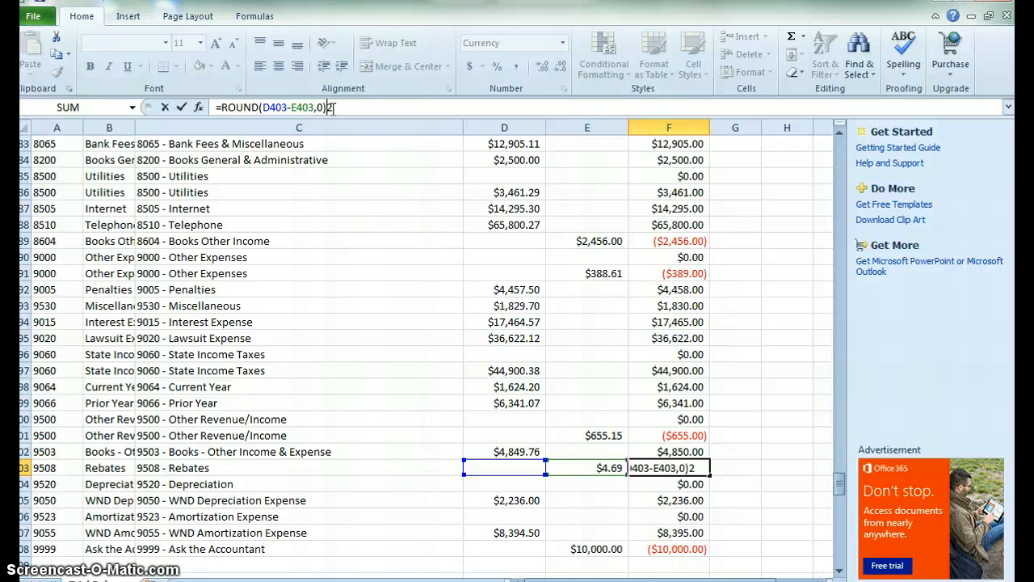
key("BackSpace")
key("Return")
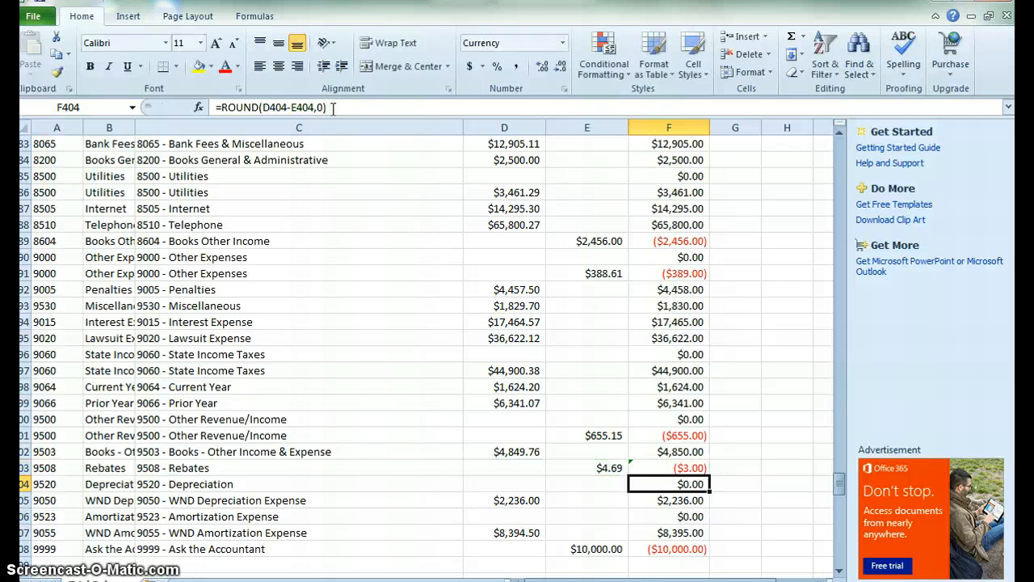
Review the formulas in the net balance, account name and account number columns from the bottom to the top of the data.
key("Down")
key("Down")
key("Down")
key("Down")
key("ctrl+shift+Up")
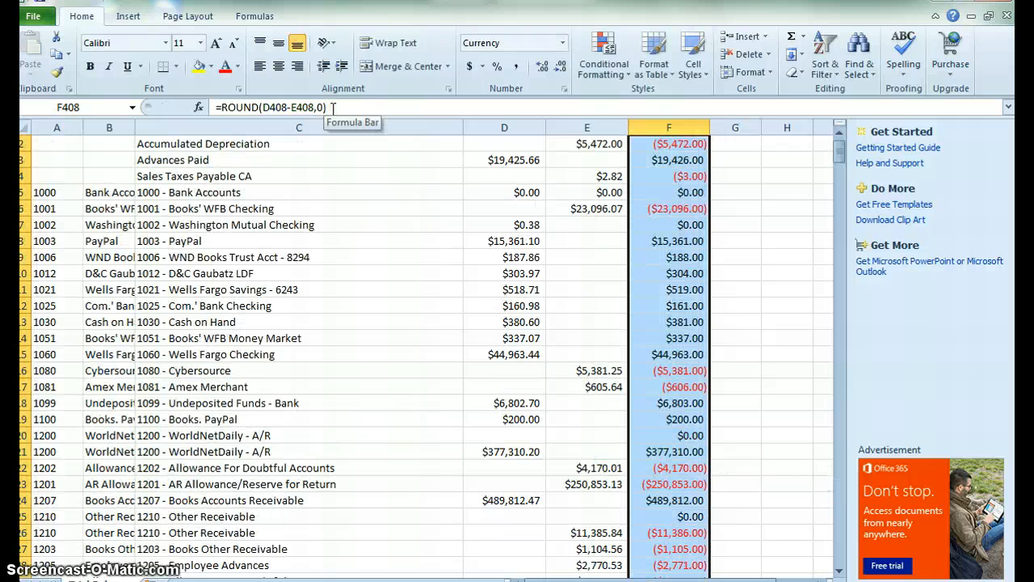
key("Down")
key("Up")
key("Left")
key("Left")
key("Left")
key("Left")
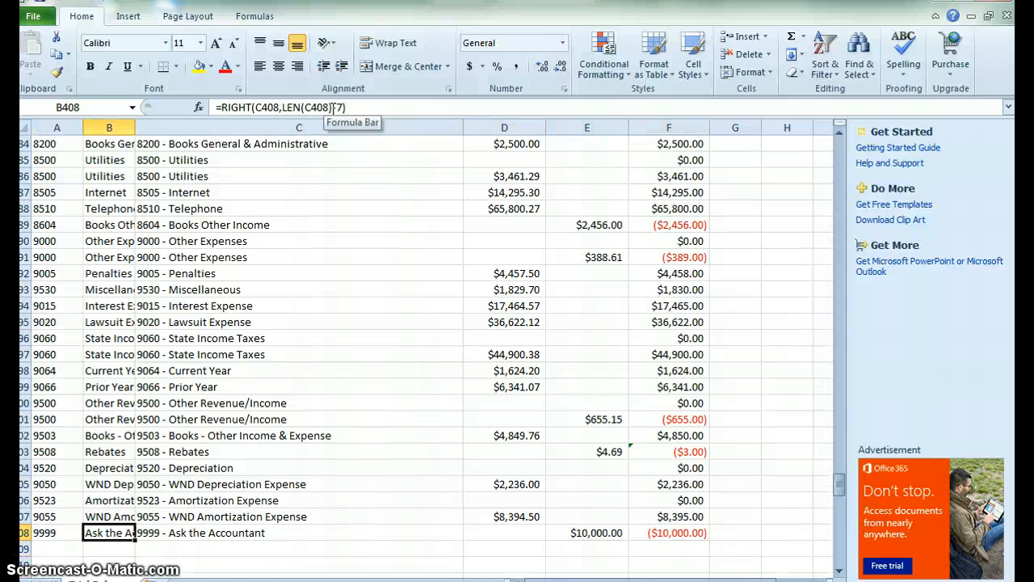
key("Up")
key("Up")
key("Up")
key("ctrl+Up")
key("Up")
key("Up")
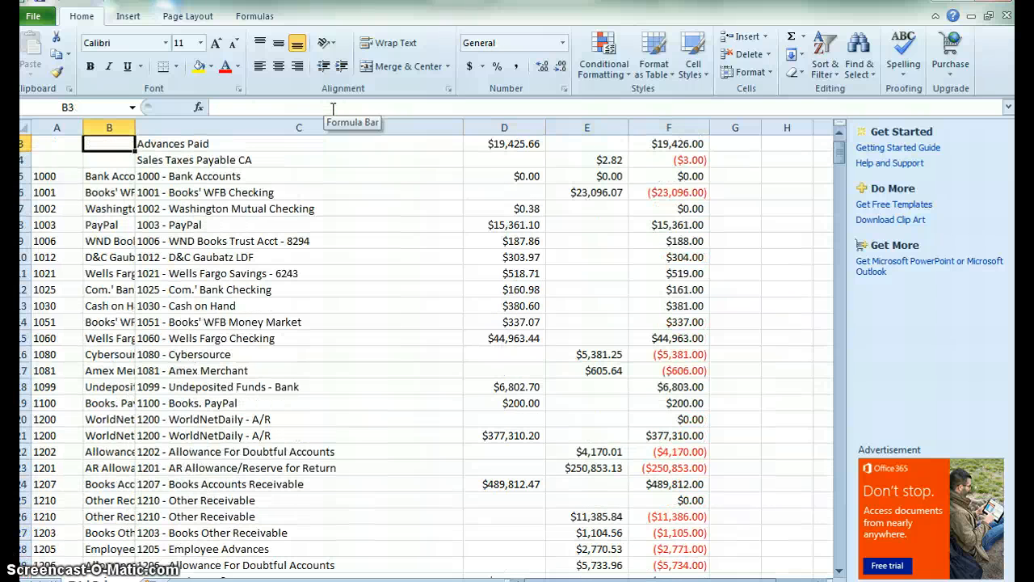
key("Down")
key("Down")
key("Left")
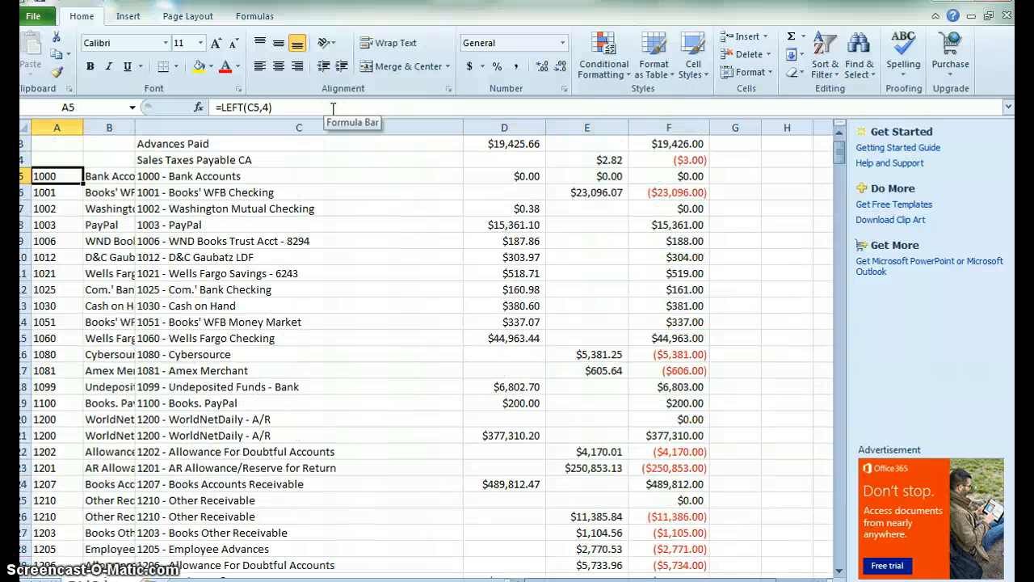
Autofit the width of column B to fit the full account names.
double_click(134, 123)
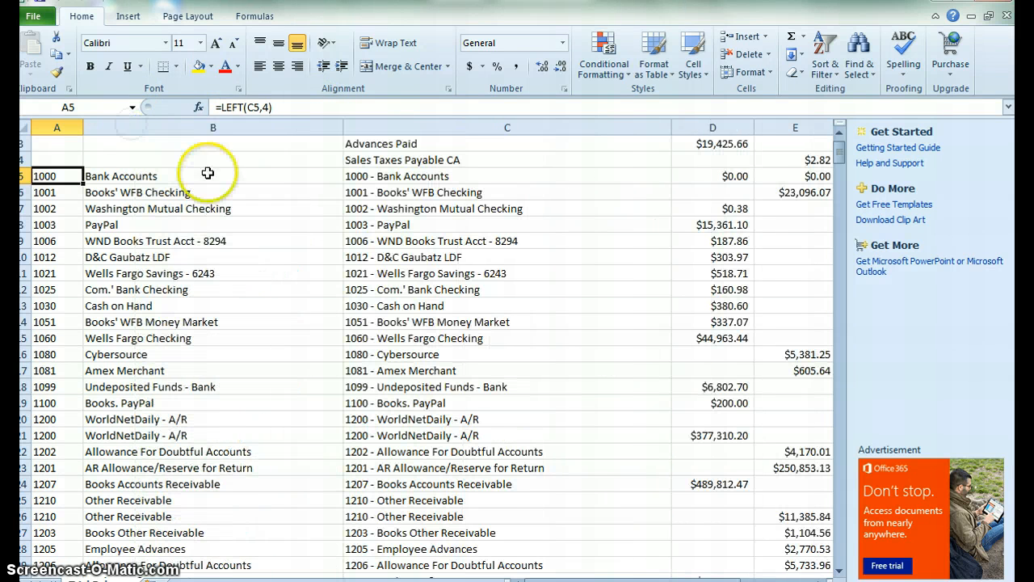
left_click(428, 175)
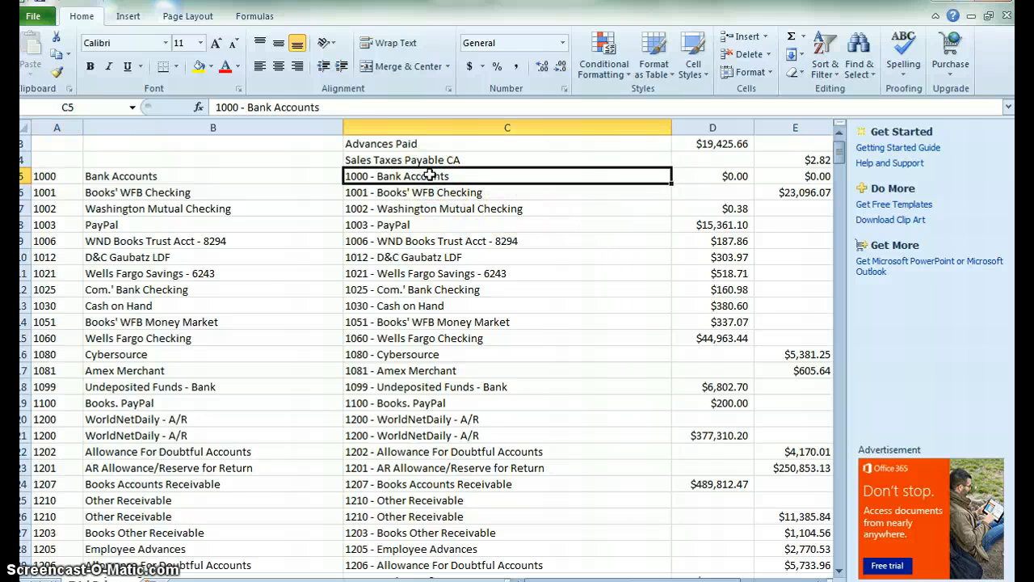
Examine the Debit, Credit and net balance values in the top rows of the table.
key("ctrl+Up")
key("Down")
key("Right")
key("Right")
key("Right")
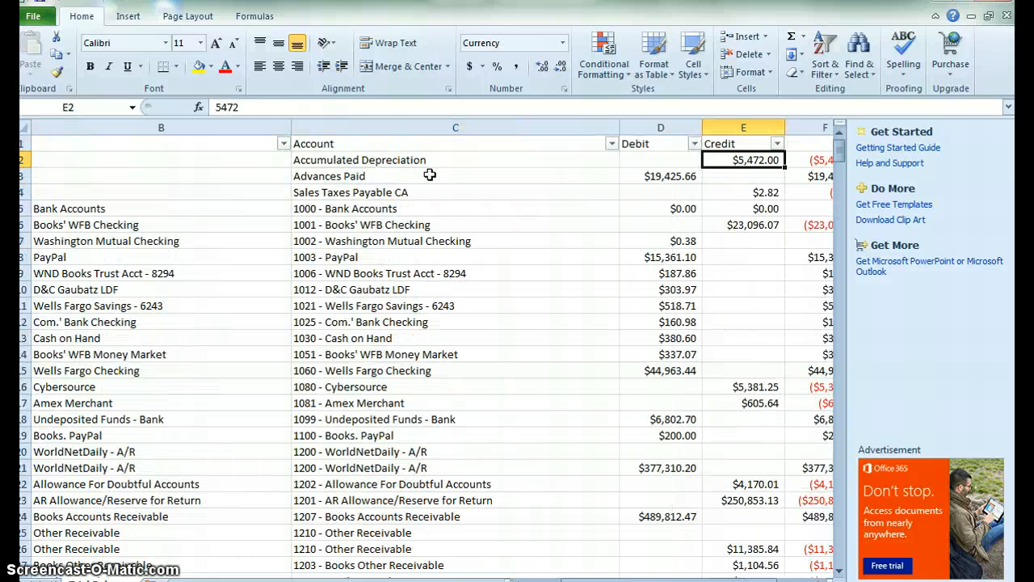
key("Home")
key("Right")
key("Right")
key("Right")
key("Right")
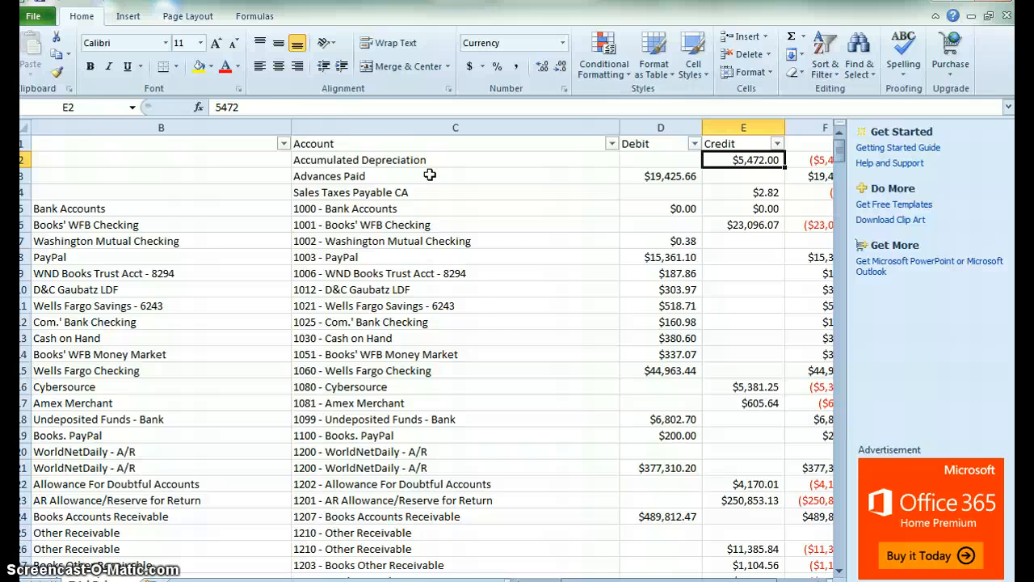
key("Left")
key("Left")
key("Right")
key("Right")
key("Right")
key("Right")
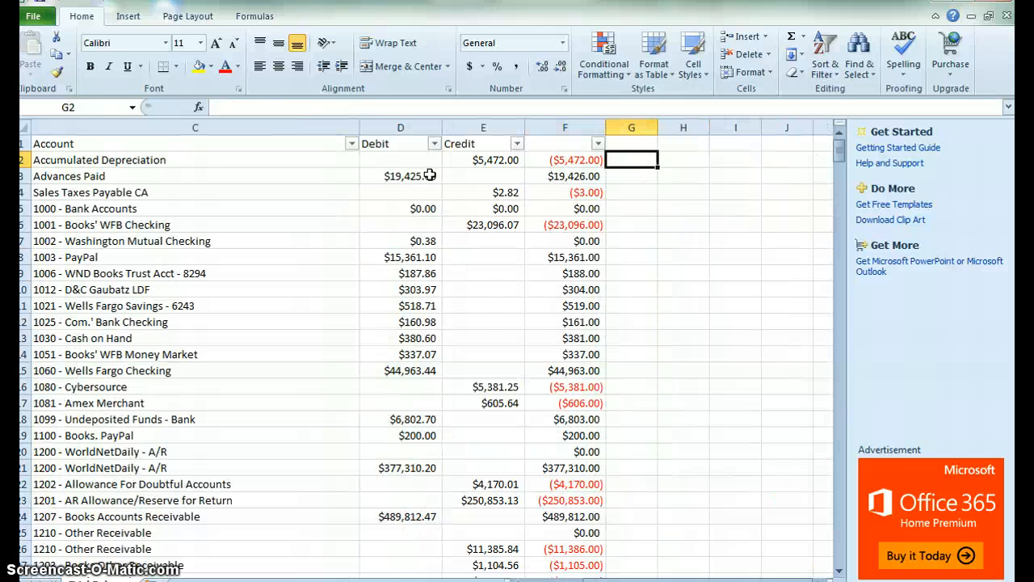
key("Left")
key("Left")
key("Left")
key("Left")
key("Left")
key("Left")
key("Right")
key("Right")
key("Right")
key("Right")
key("Right")
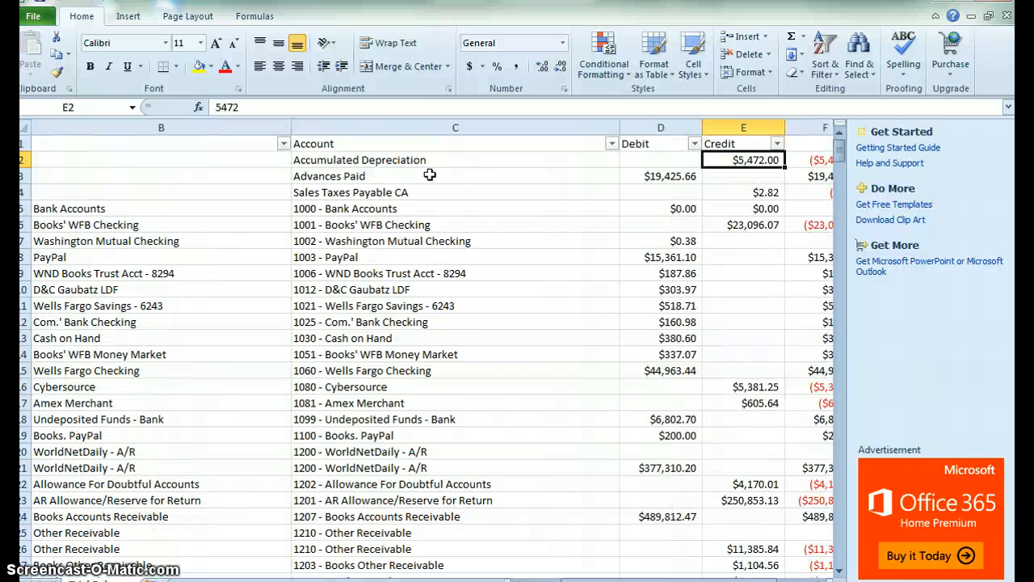
key("Left")
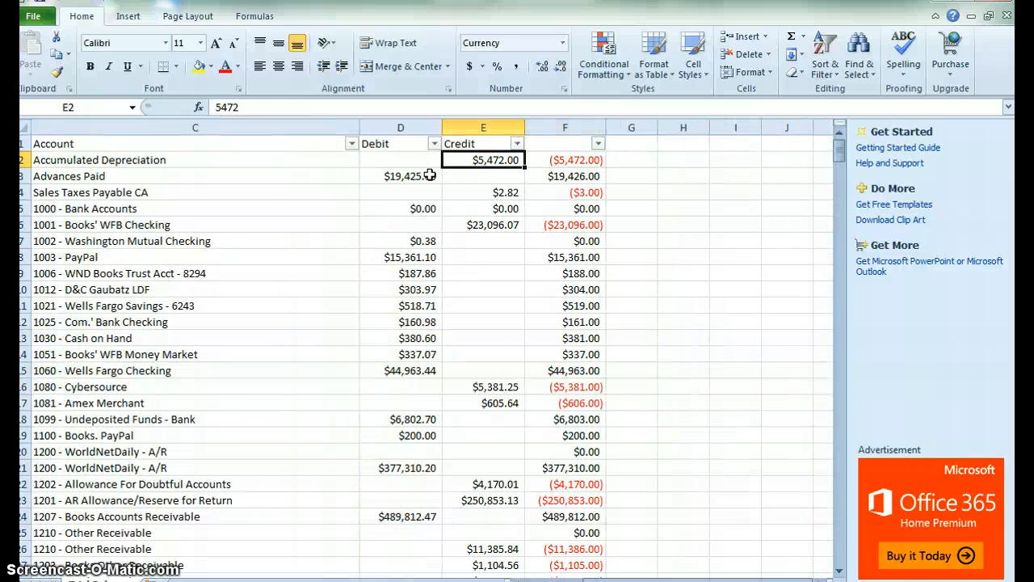
Clear the credit amount from the Accumulated Depreciation row in E2.
left_click(515, 161)
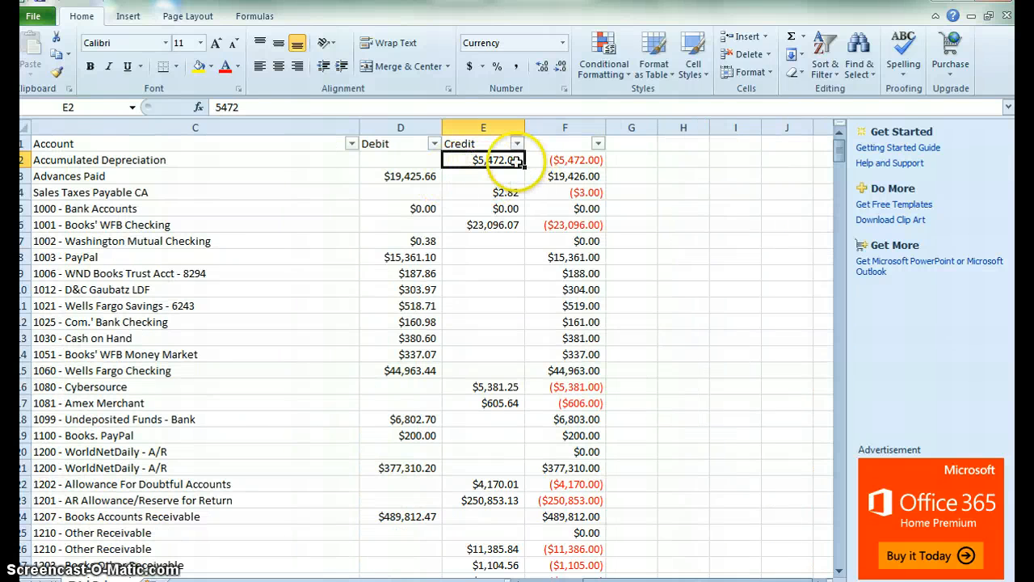
double_click(226, 107)
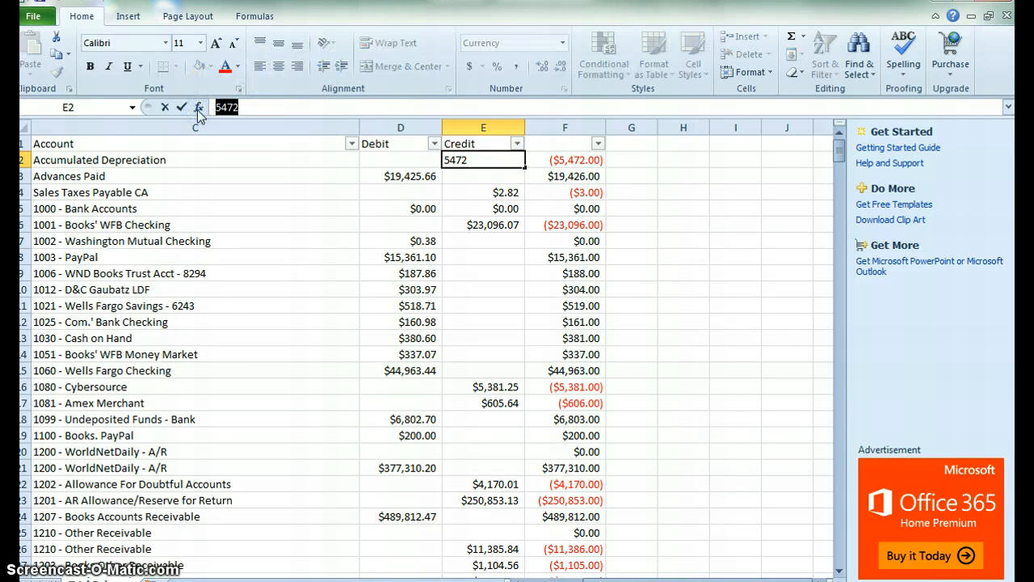
key("BackSpace")
key("Return")
key("Up")
key("Down")
key("Down")
key("Down")
key("Down")
key("Down")
key("Down")
key("Down")
key("Down")
key("Down")
key("Down")
key("Down")
key("Down")
key("Down")
key("Down")
key("Down")
key("Down")
key("Down")
key("Down")
key("Down")
key("Down")
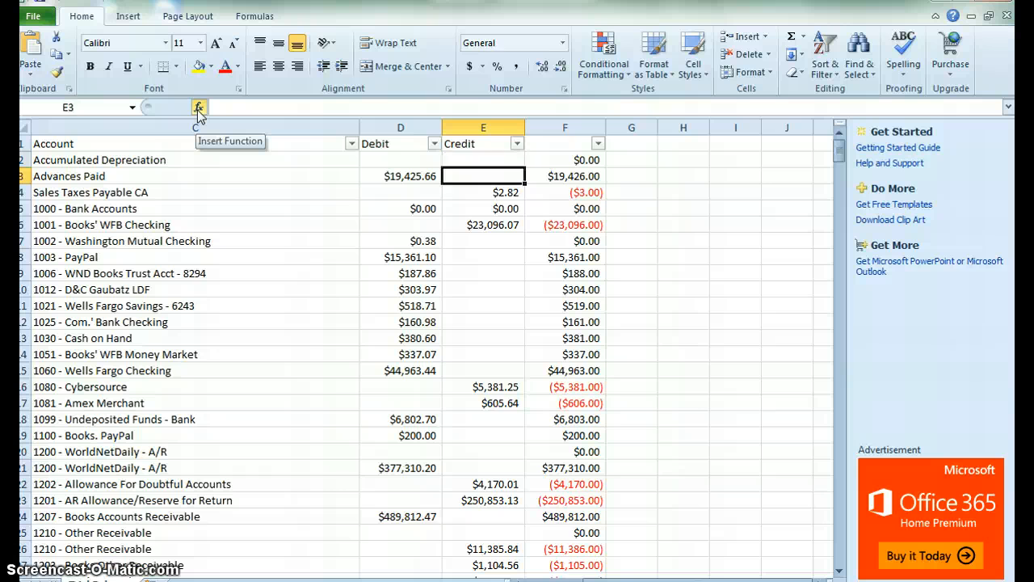
Check the rounded net balance formulas further down column F and the account name formula in column B.
key("Right")
key("Down")
key("Down")
key("Down")
key("Down")
key("Down")
key("Down")
key("Down")
key("Down")
key("Up")
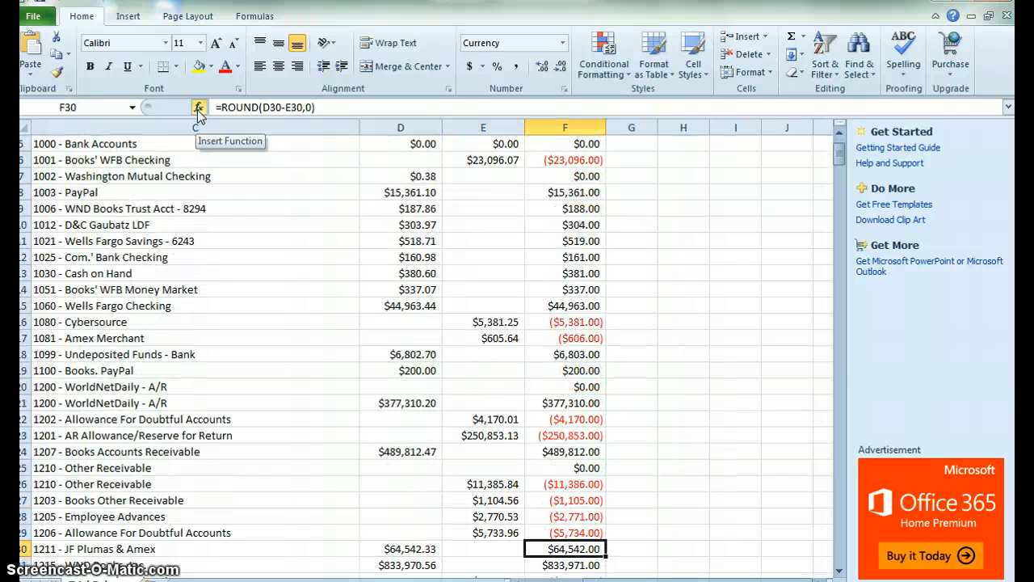
key("Down")
key("Up")
key("Up")
key("Up")
key("Up")
key("Up")
key("Up")
key("Up")
key("Up")
key("Up")
key("Up")
key("Up")
key("Up")
key("Up")
key("Up")
key("Up")
key("Up")
key("Up")
key("Up")
key("Up")
key("Up")
key("Up")
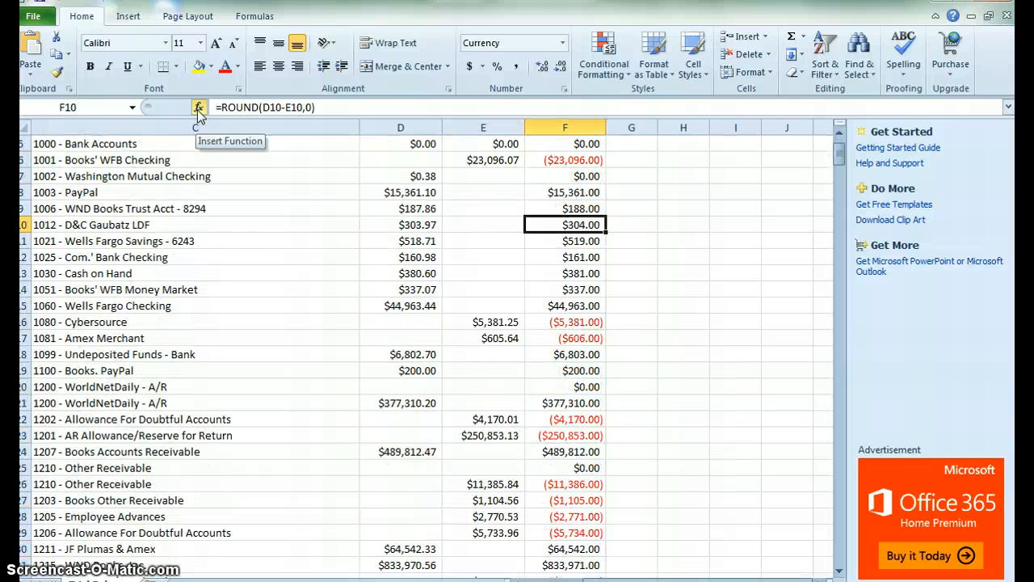
key("Left")
key("Left")
key("Left")
key("Left")
key("Left")
key("Right")
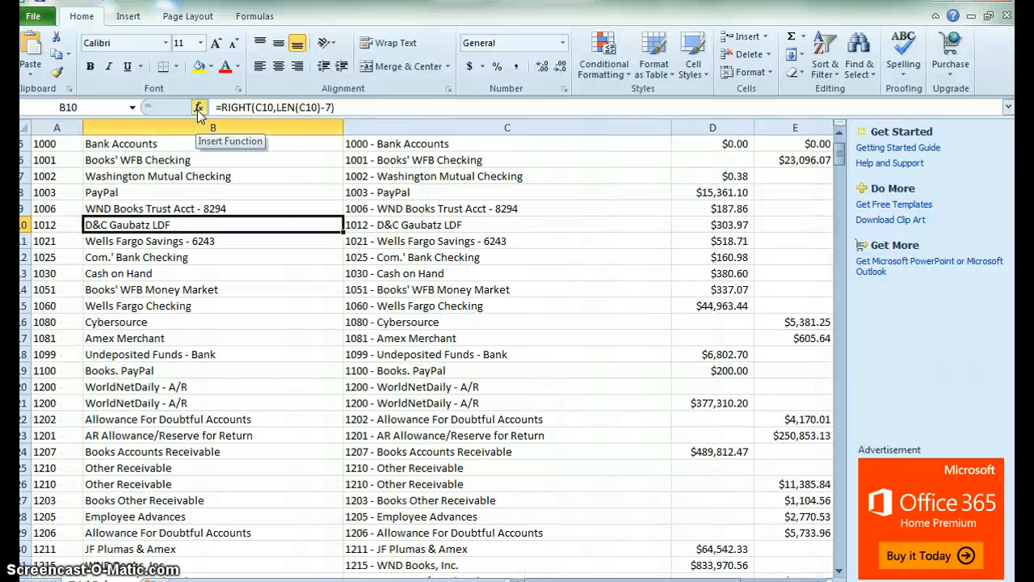
Search the sheet for depreciation.
key("ctrl+f")
type("dep")
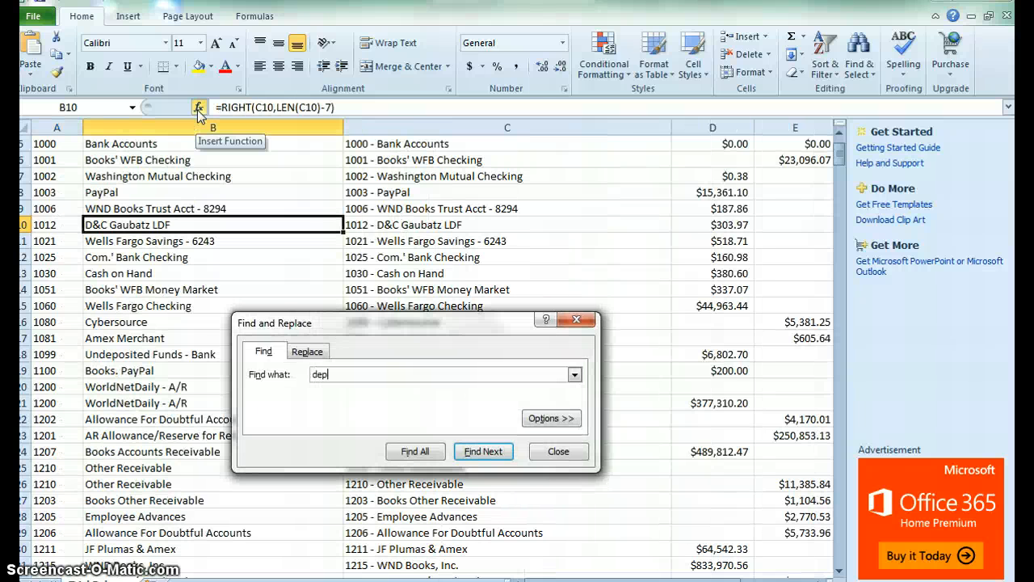
type("reciation")
key("Return")
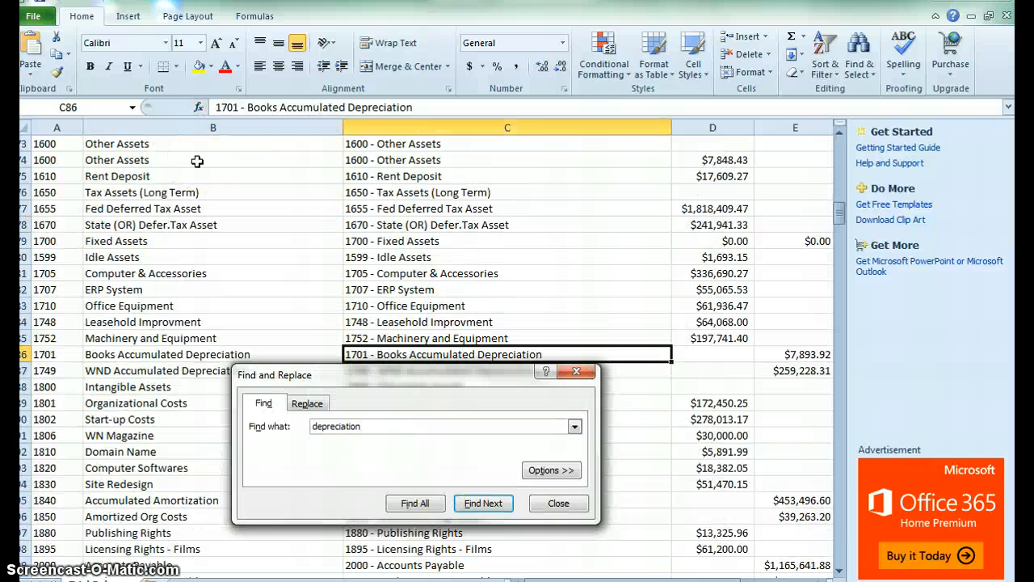
key("Escape")
Change the WND Accumulated Depreciation credit in E87 to the formula =5472+259228.31.
key("Down")
key("Right")
key("Right")
key("Right")
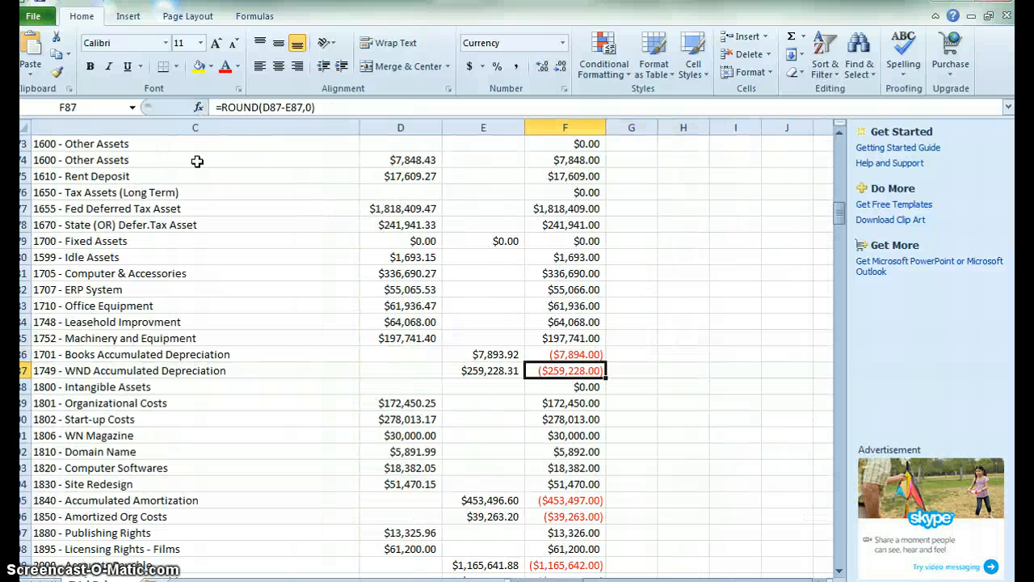
key("Left")
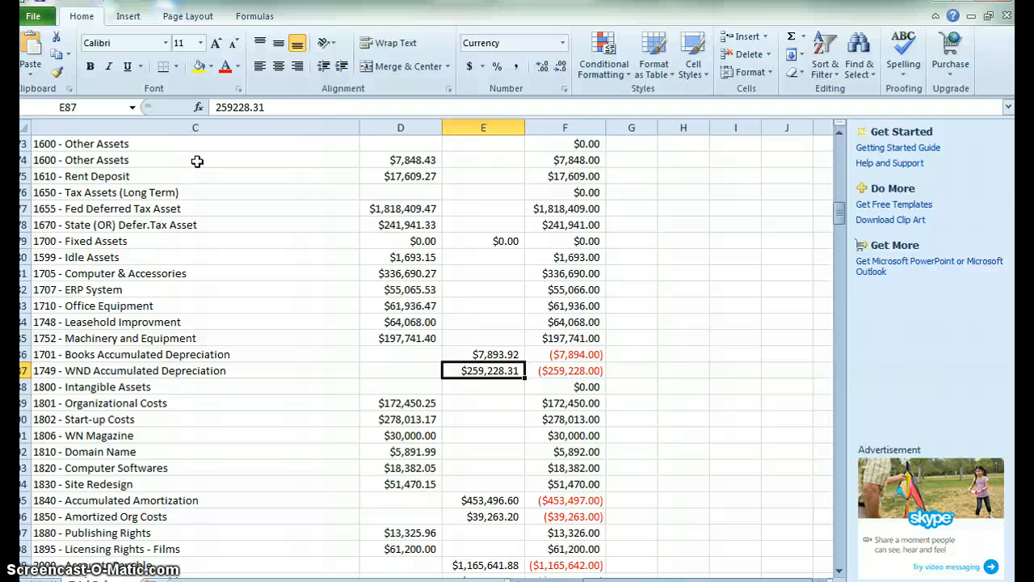
left_click(216, 105)
type("5472")
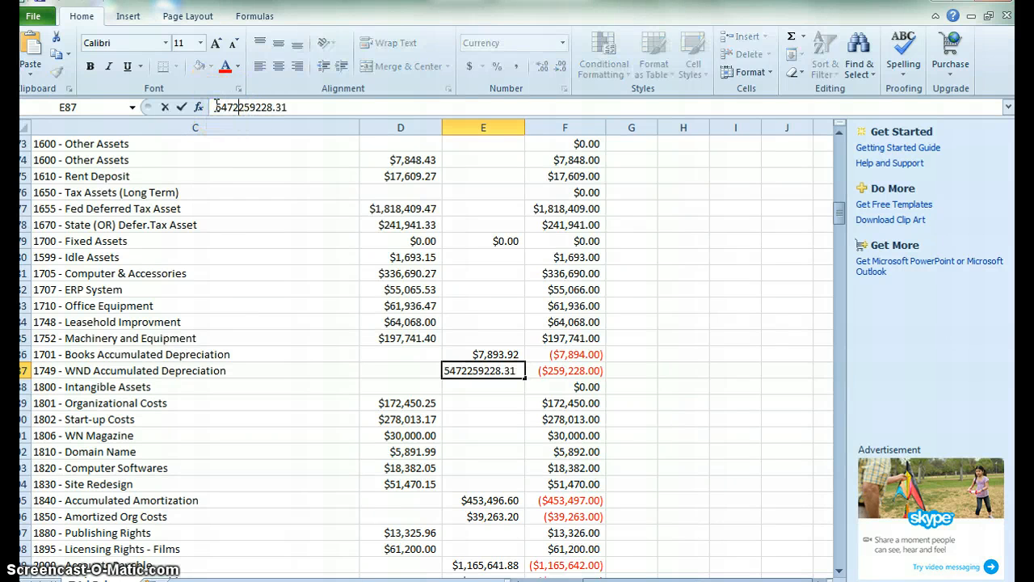
type("+")
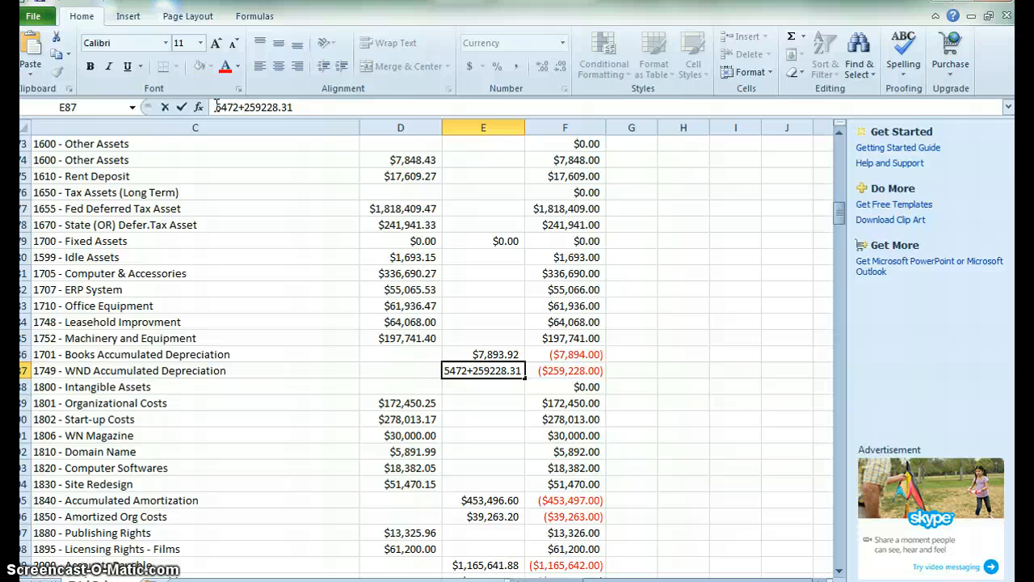
left_click(215, 107)
type("=")
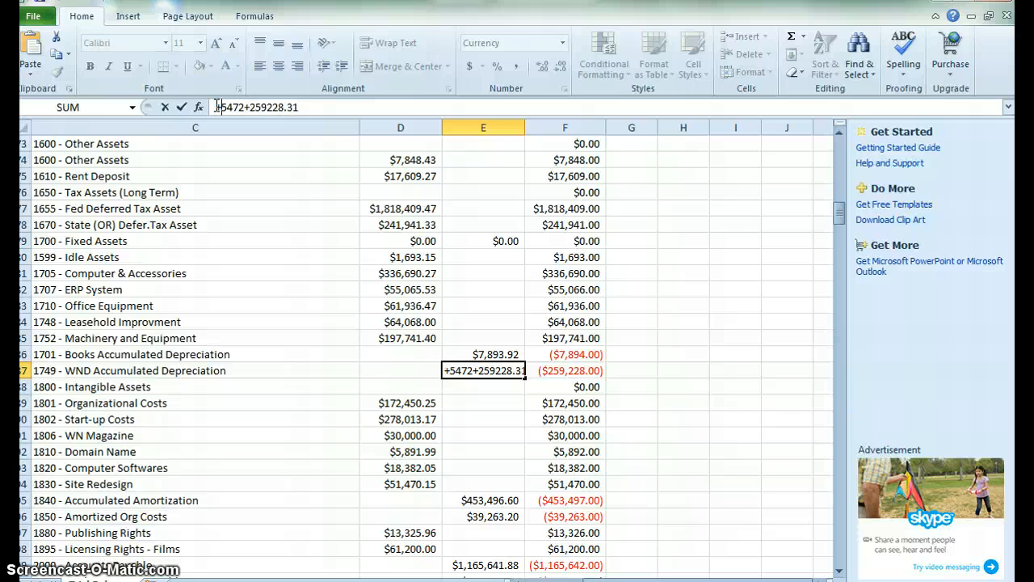
key("Return")
key("Up")
key("Right")
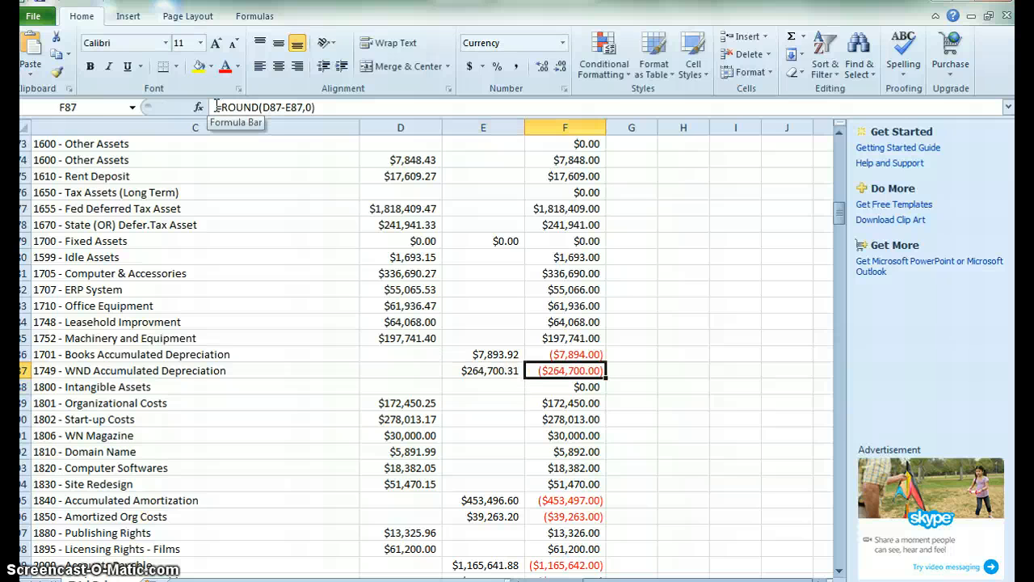
Review the rounded net balance formulas down column F and the Advances Paid debit amount.
key("ctrl+Up")
key("Up")
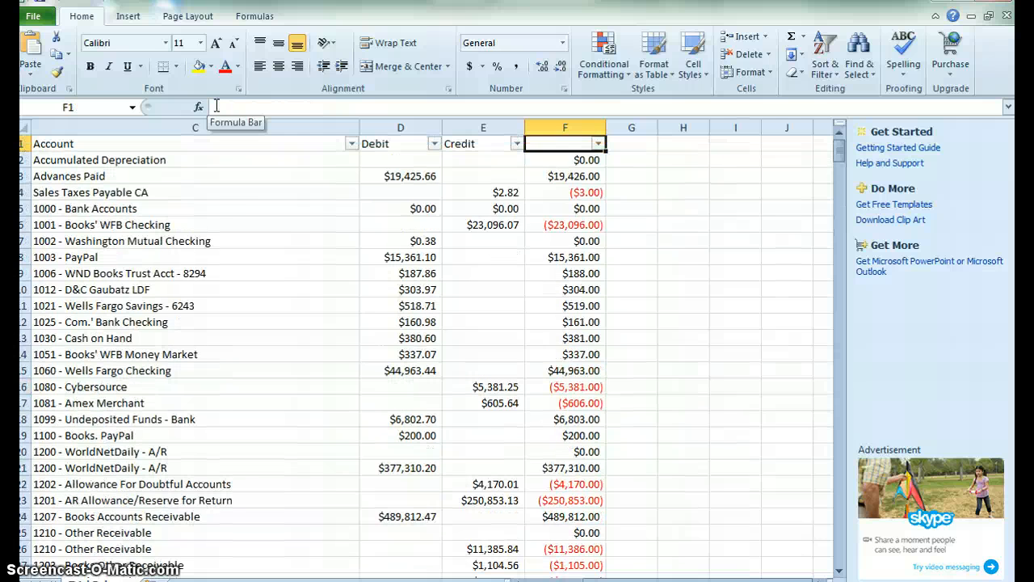
key("Down")
key("Down")
key("Up")
key("ctrl+shift+Down")
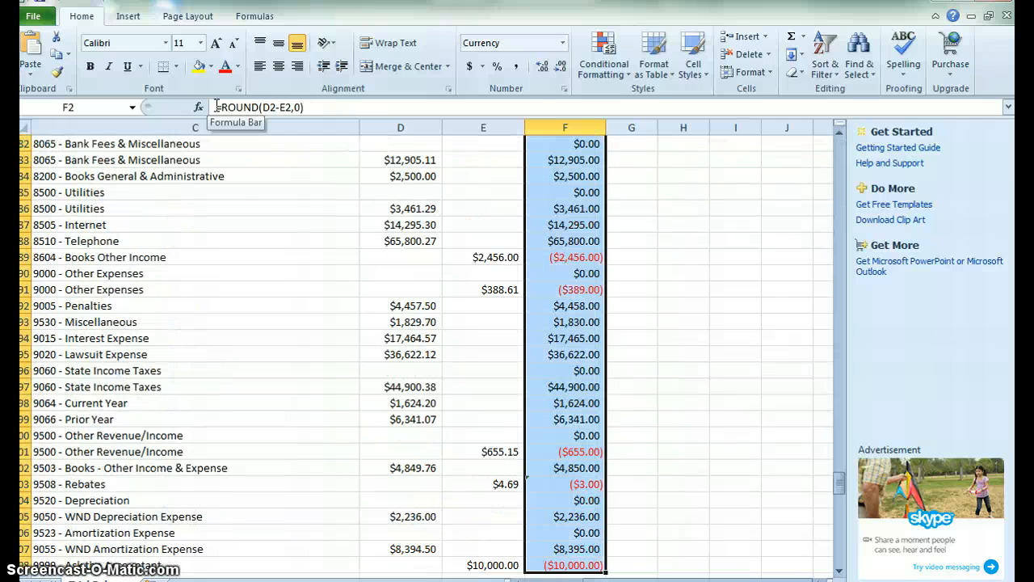
key("ctrl+shift+Up")
key("Down")
key("Left")
key("Left")
key("Left")
key("Left")
key("Left")
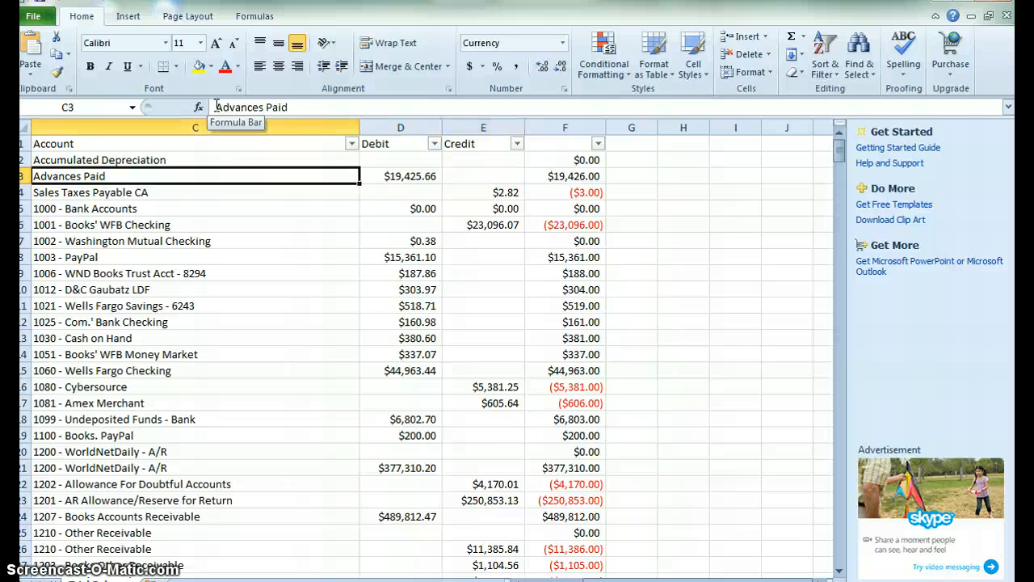
key("Right")
key("Right")
key("Right")
key("Right")
key("Right")
key("Right")
key("Left")
key("Left")
key("Left")
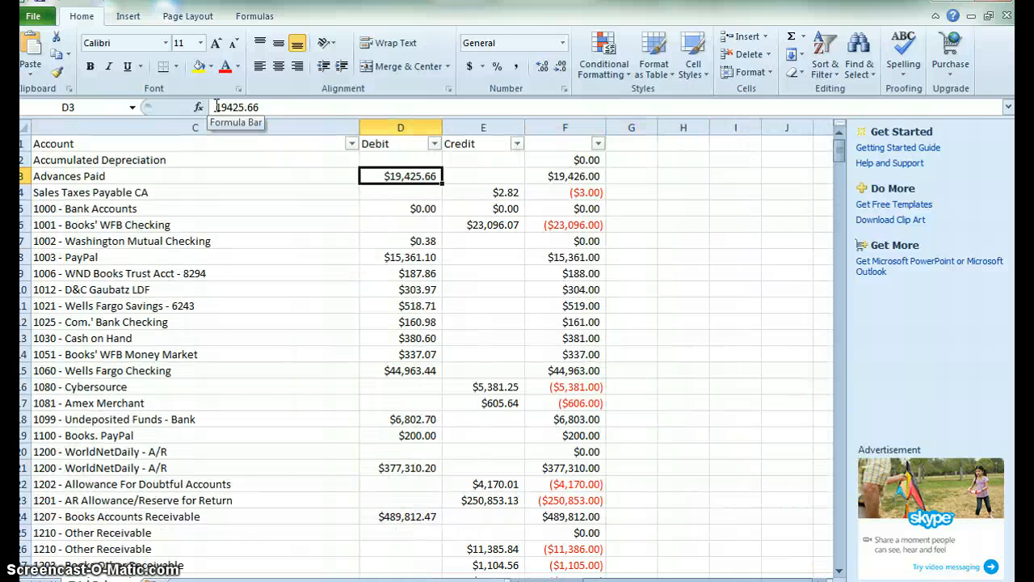
key("Right")
key("Right")
key("Up")
key("ctrl+shift+Down")
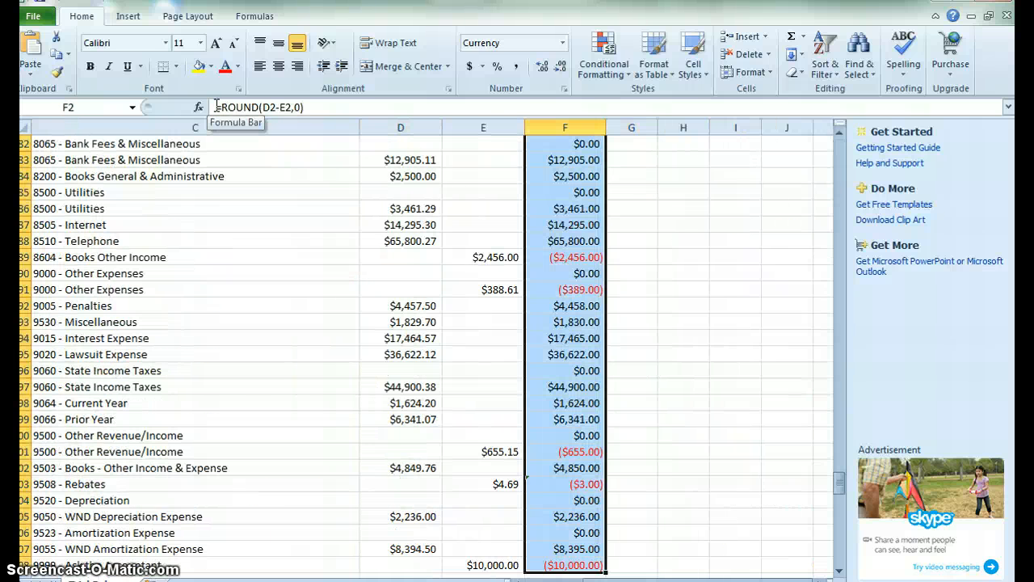
key("Up")
key("Down")
Clear the Advances Paid debit amount in D3.
key("Left")
key("Left")
key("Down")
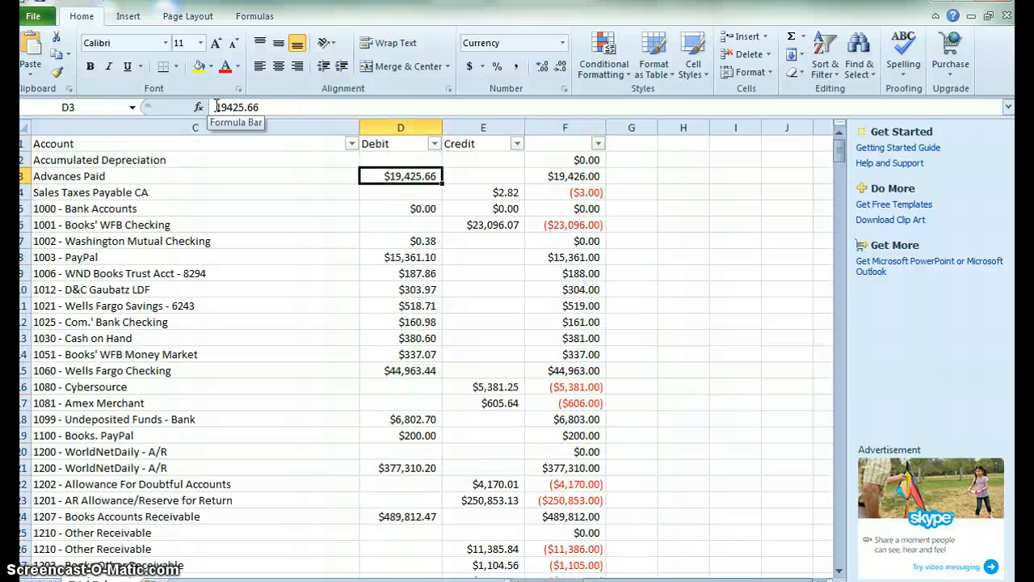
left_click_drag(271, 106, 213, 107)
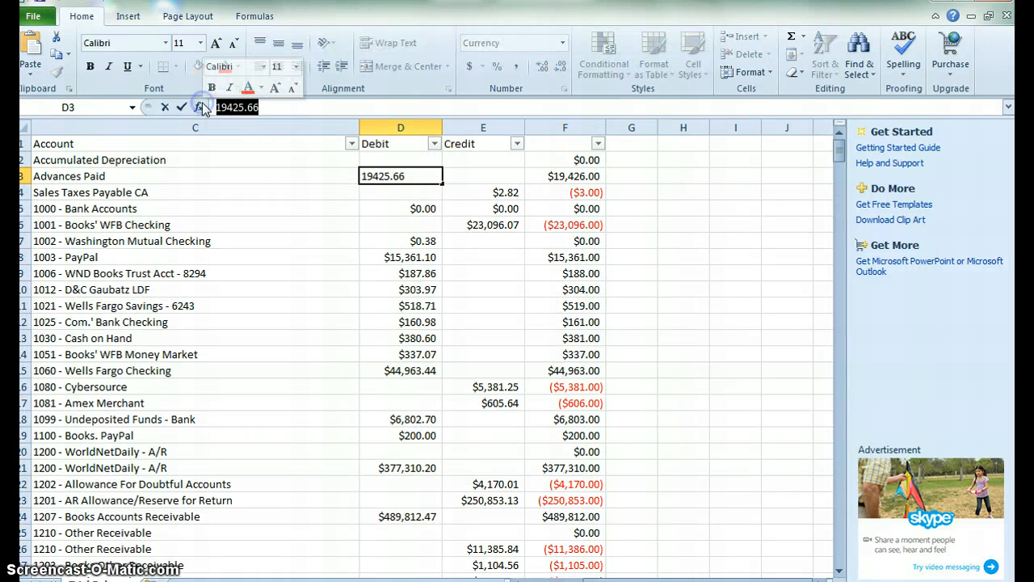
key("Delete")
key("Return")
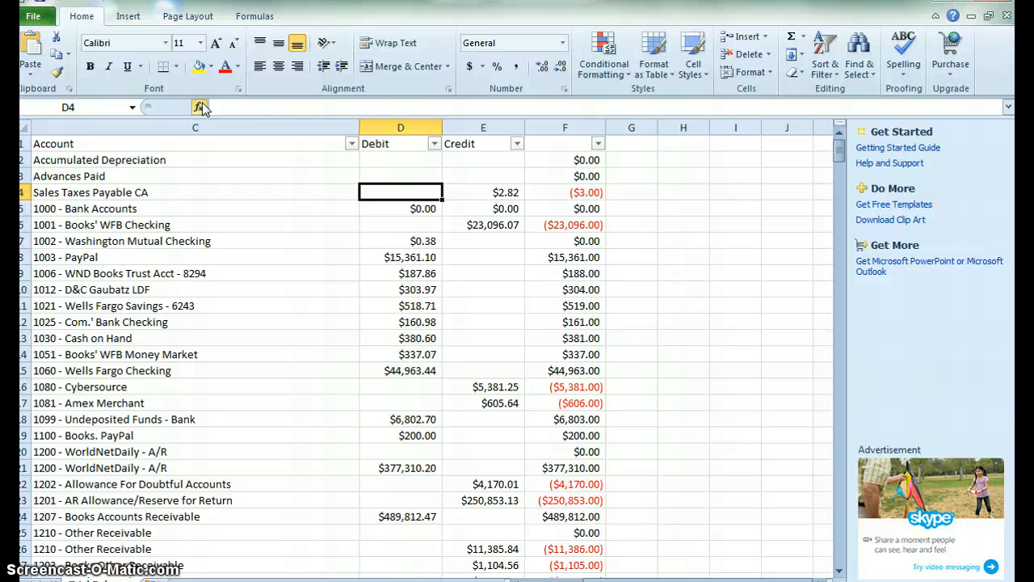
Find the Employee Advances row and set its credit in E28 to the formula +19425.66+2770.53.
key("Up")
key("Down")
key("Right")
key("Right")
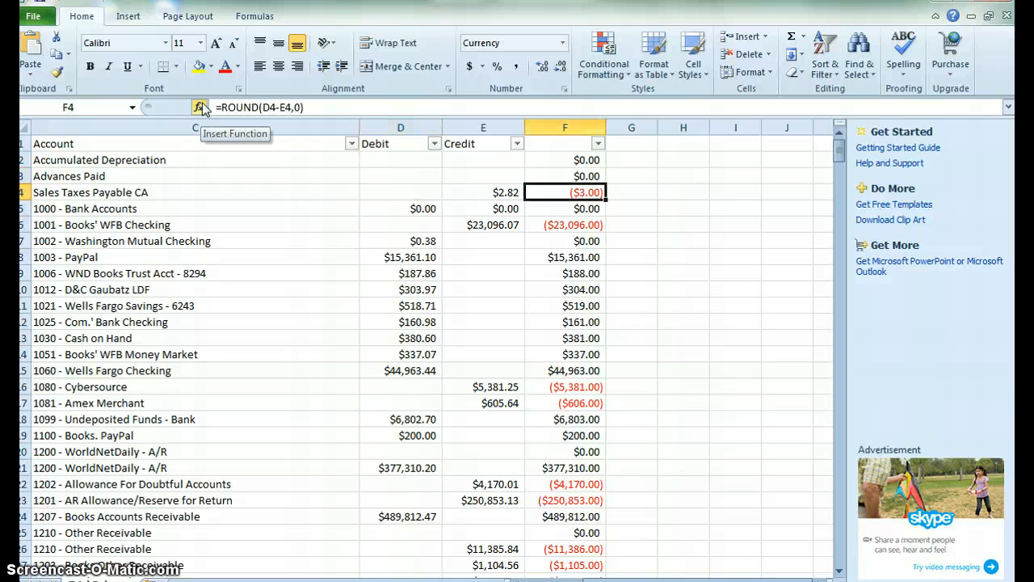
key("ctrl+f")
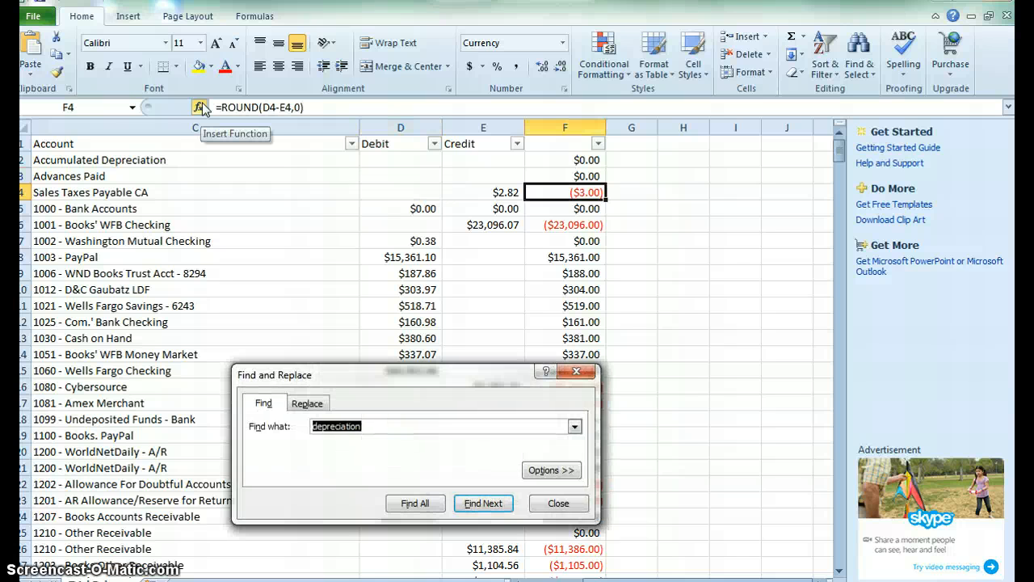
type("employee")
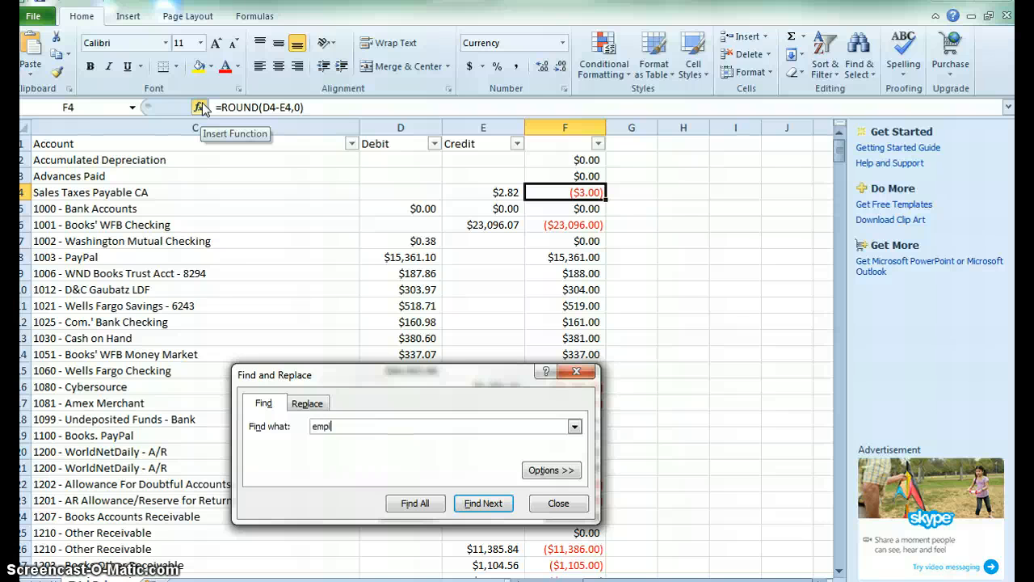
key("Return")
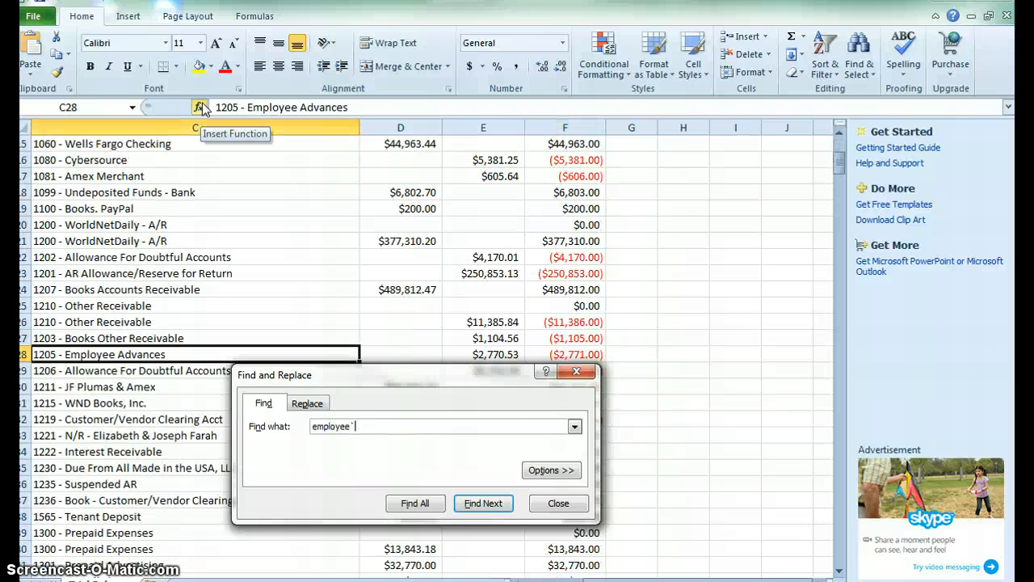
key("Escape")
key("Right")
key("Right")
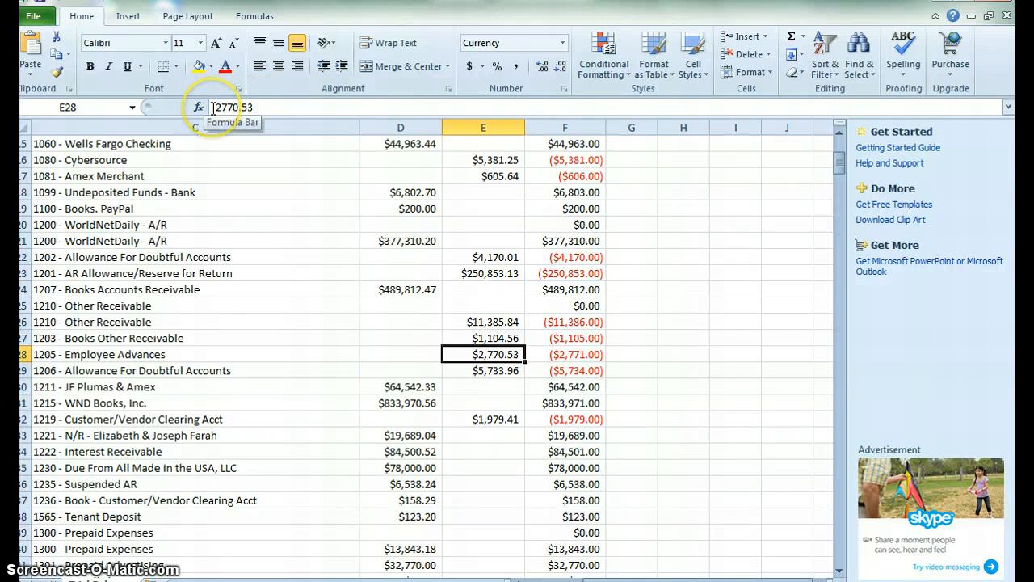
left_click(212, 107)
type("19425.66")
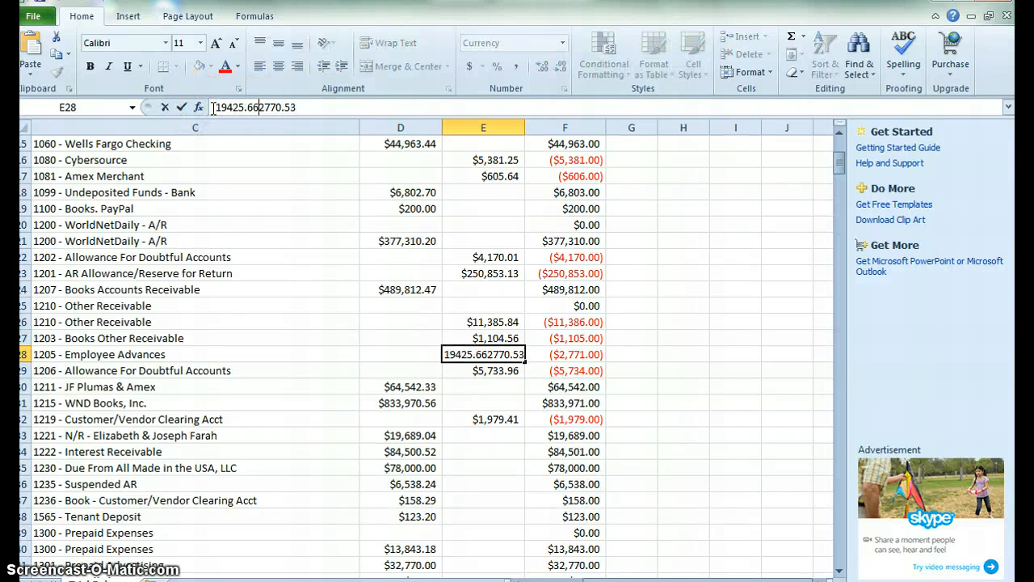
type("+")
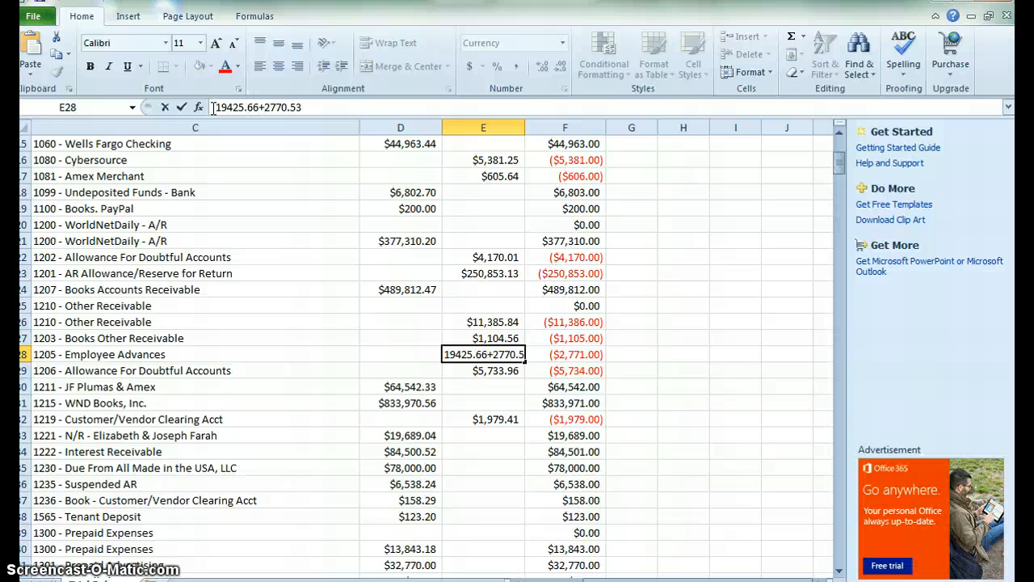
left_click(214, 108)
type("+")
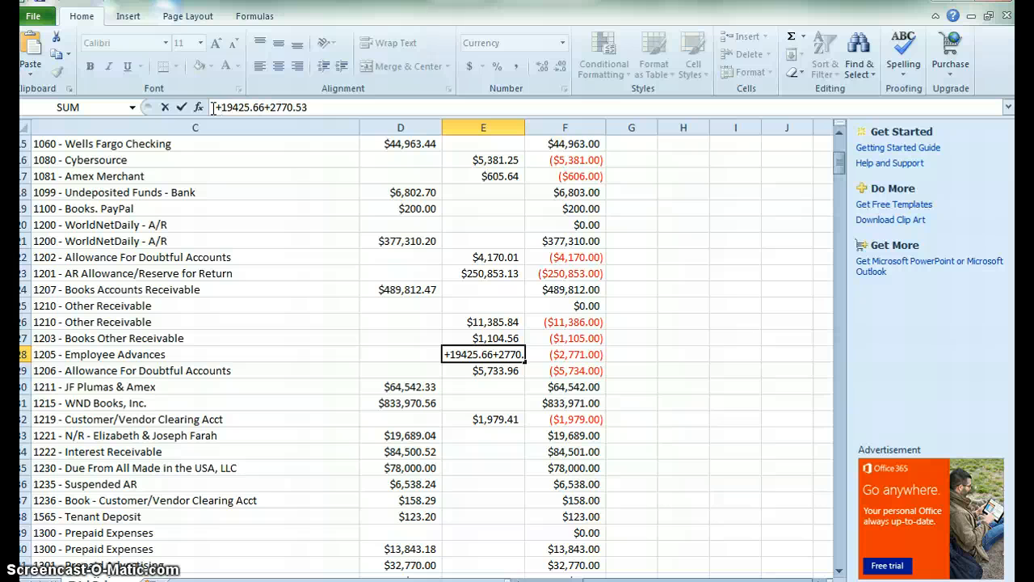
key("Return")
Undo the Employee Advances credit change and the Advances Paid debit clearing.
key("Up")
key("Right")
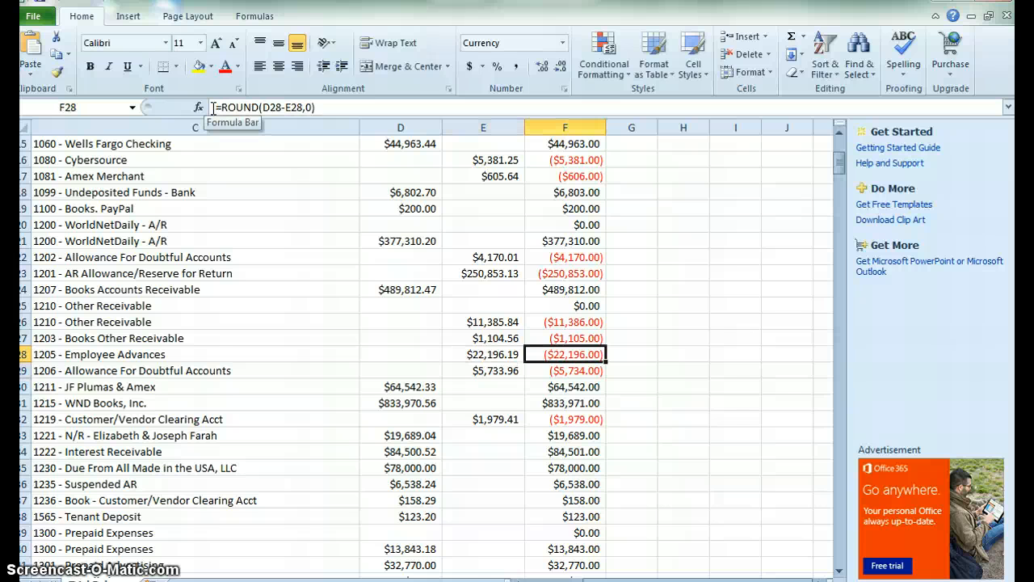
key("ctrl+Up")
key("Down")
key("Down")
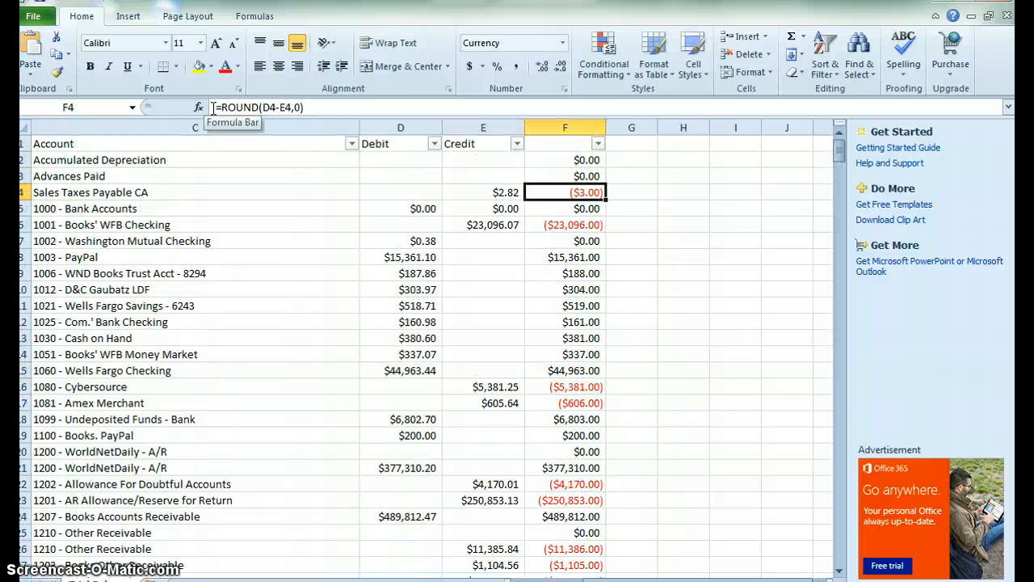
key("Up")
key("Up")
key("ctrl+shift+Down")
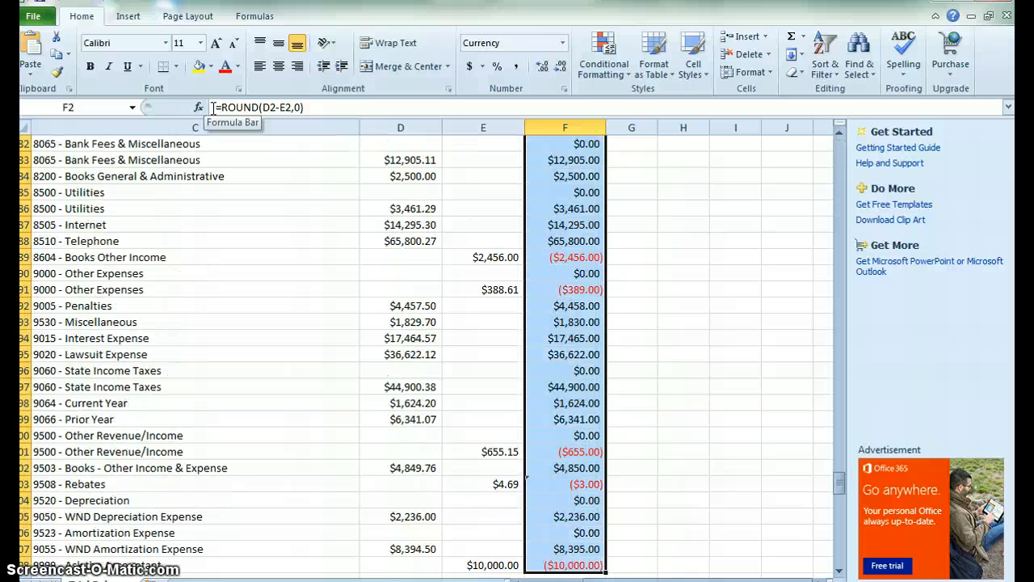
key("Down")
key("ctrl+z")
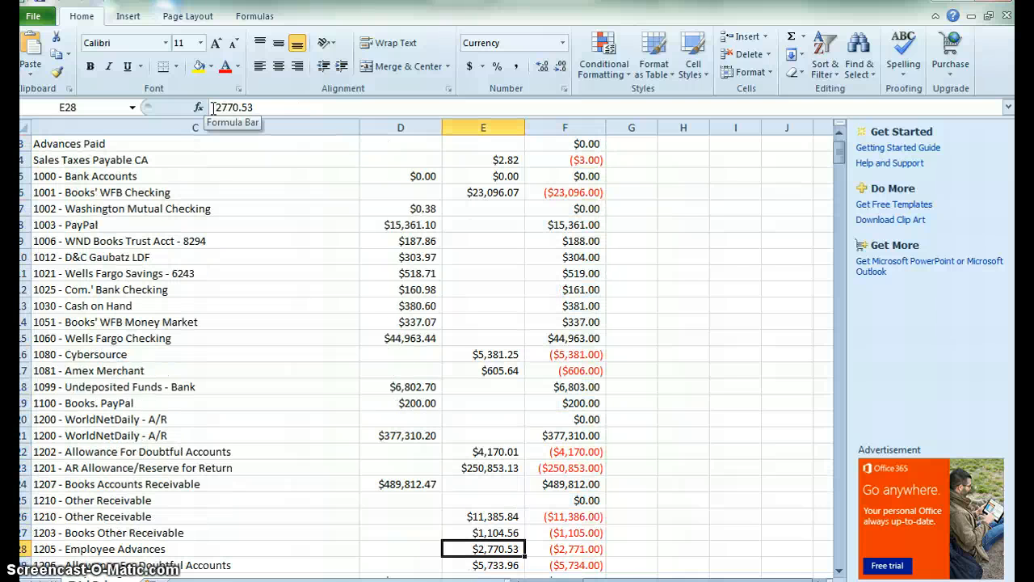
key("Down")
key("Up")
key("ctrl+z")
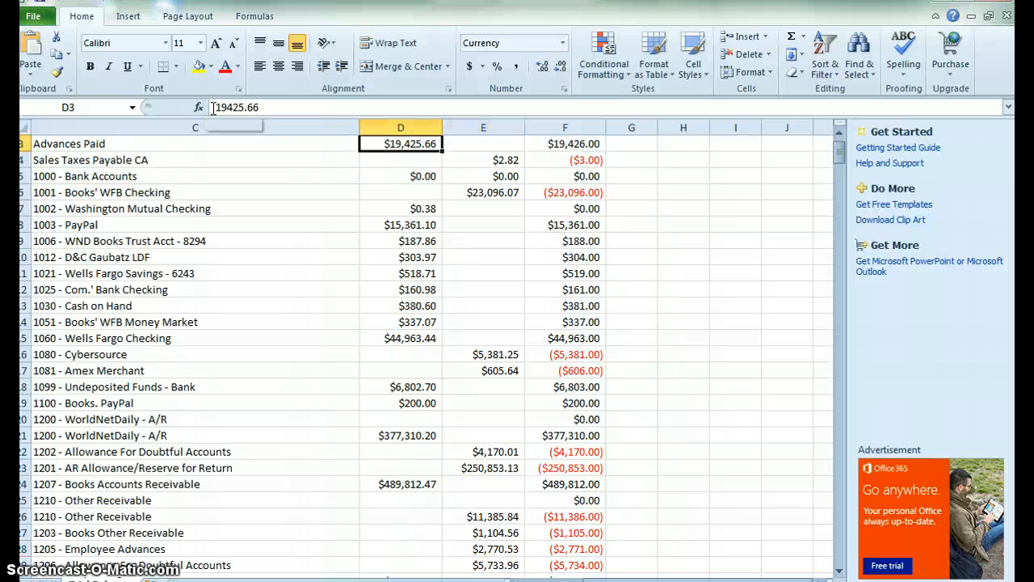
Clear the Advances Paid debit amount in D3 again.
left_click(272, 108)
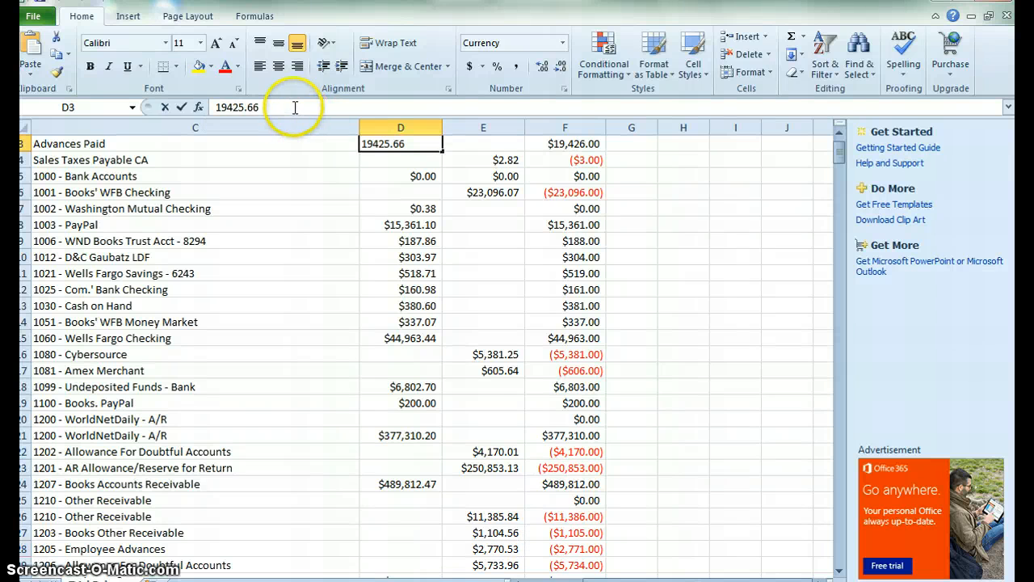
left_click_drag(274, 107, 203, 107)
key("BackSpace")
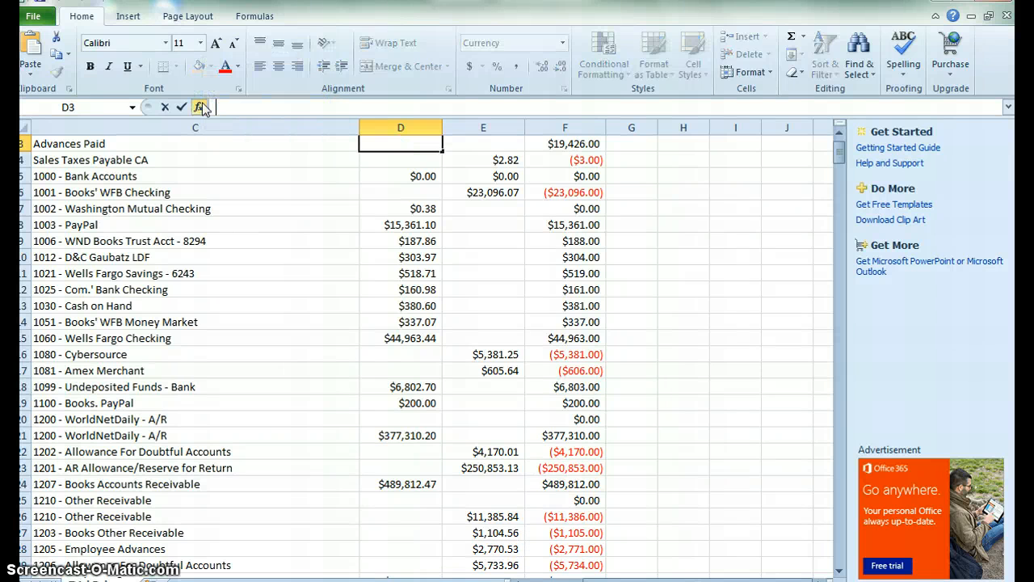
key("Return")
Find the Employee Advances row and append +19425.66 to its net balance formula in F28.
key("Down")
key("Down")
key("Right")
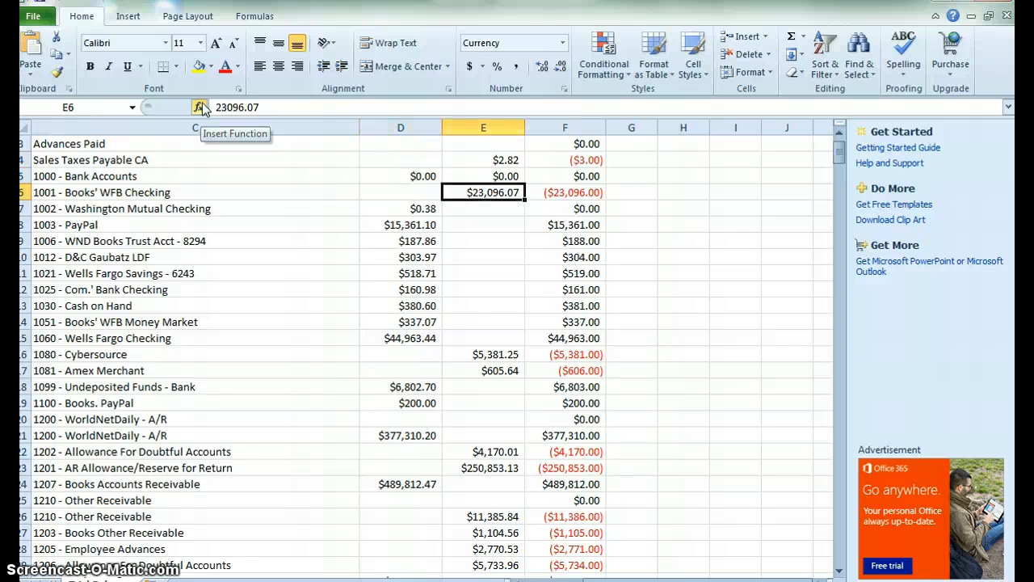
key("Down")
key("Down")
key("Right")
key("ctrl+Down")
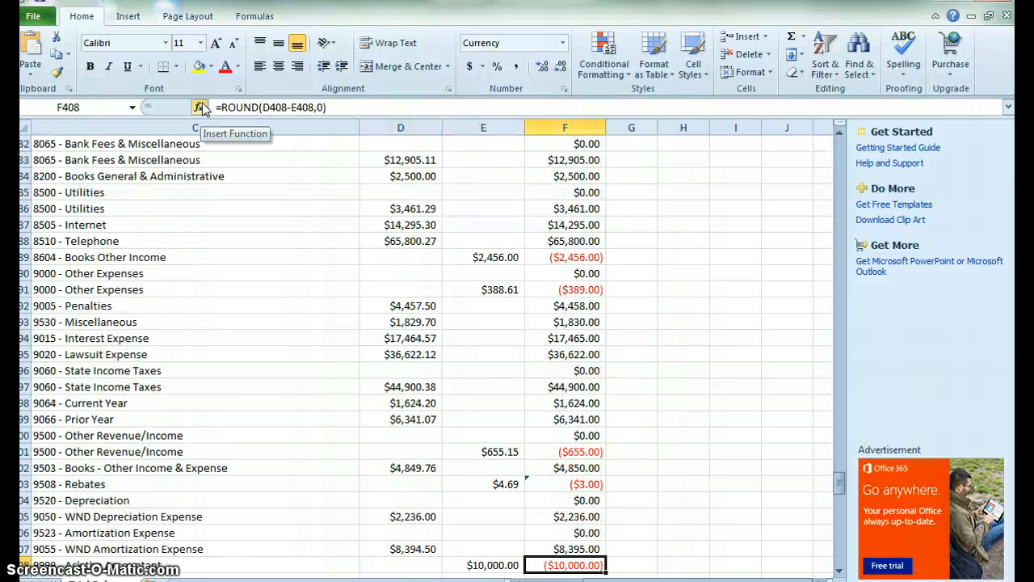
key("Up")
key("Up")
key("ctrl+f")
type("employee")
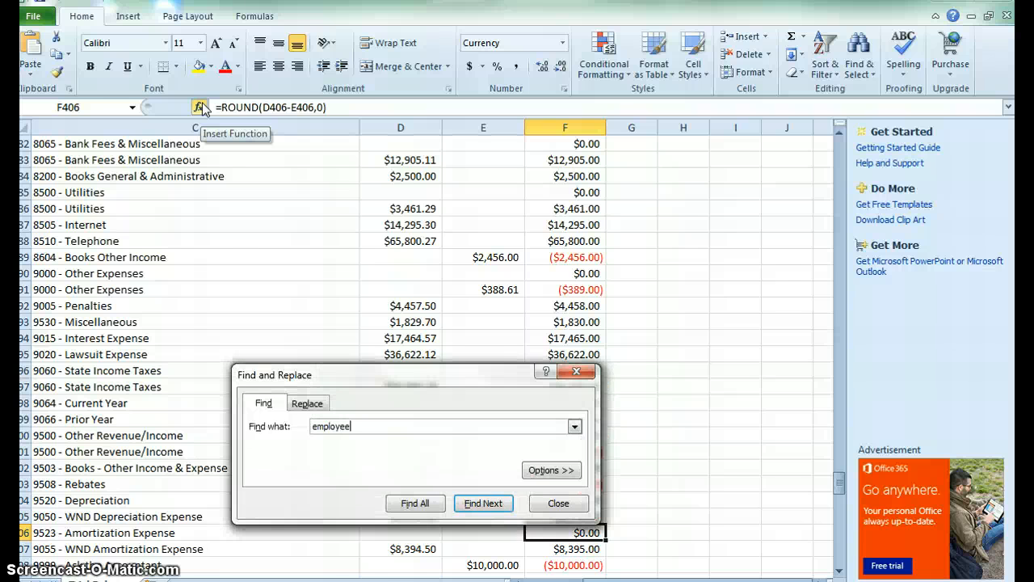
key("Return")
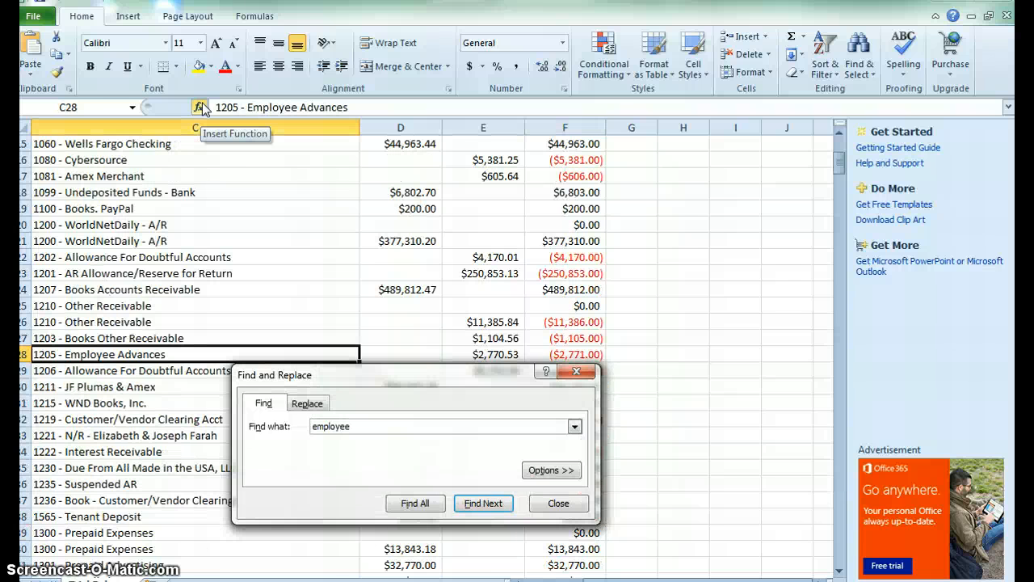
key("Escape")
key("Right")
key("Right")
key("Right")
key("Left")
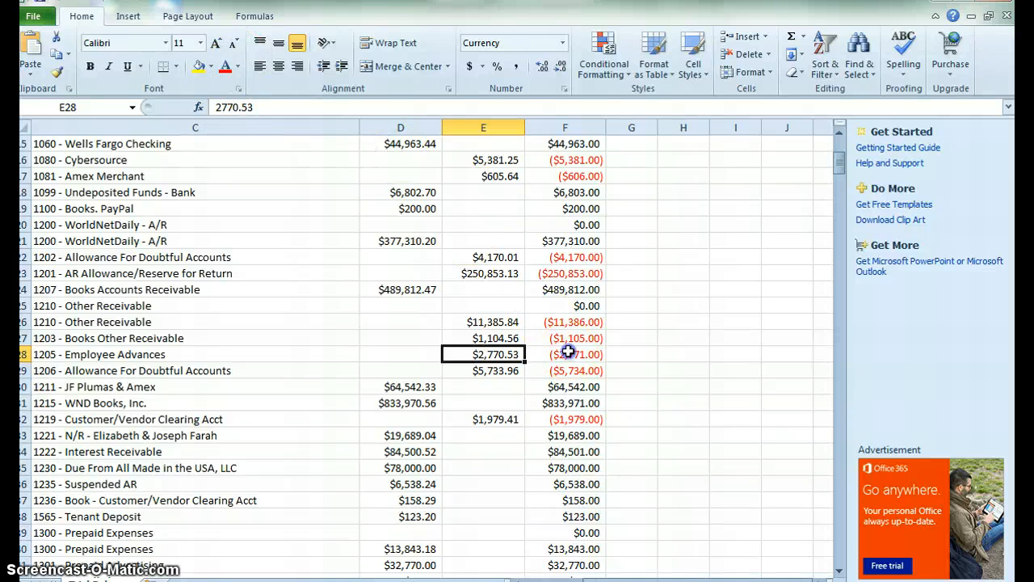
left_click(537, 354)
left_click(324, 108)
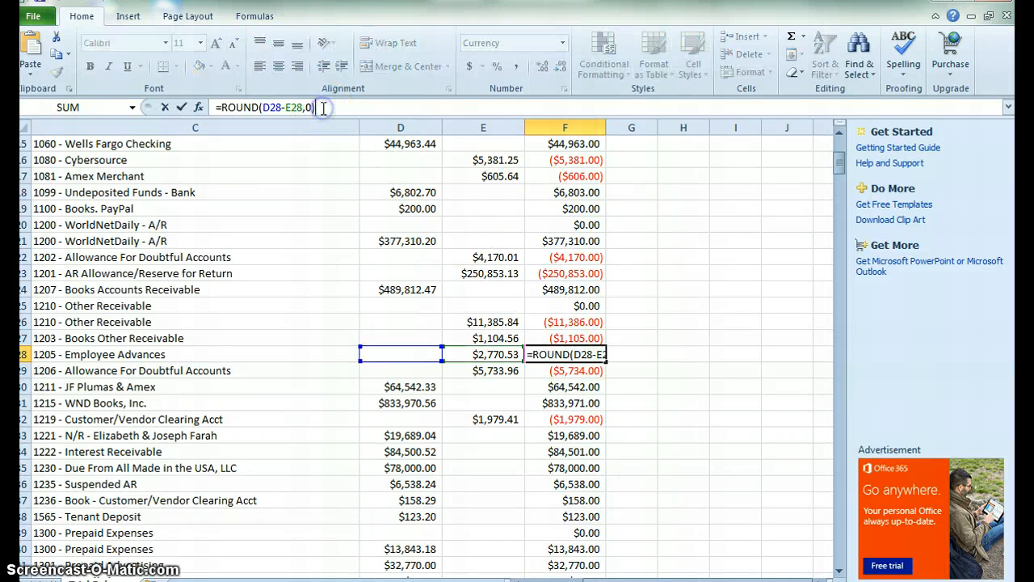
type("+")
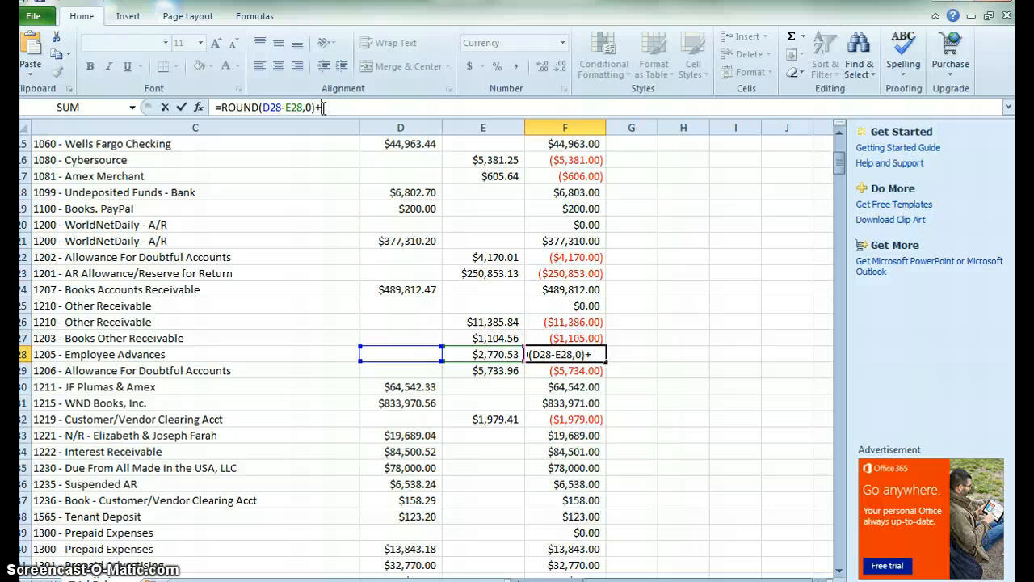
type("19425.66")
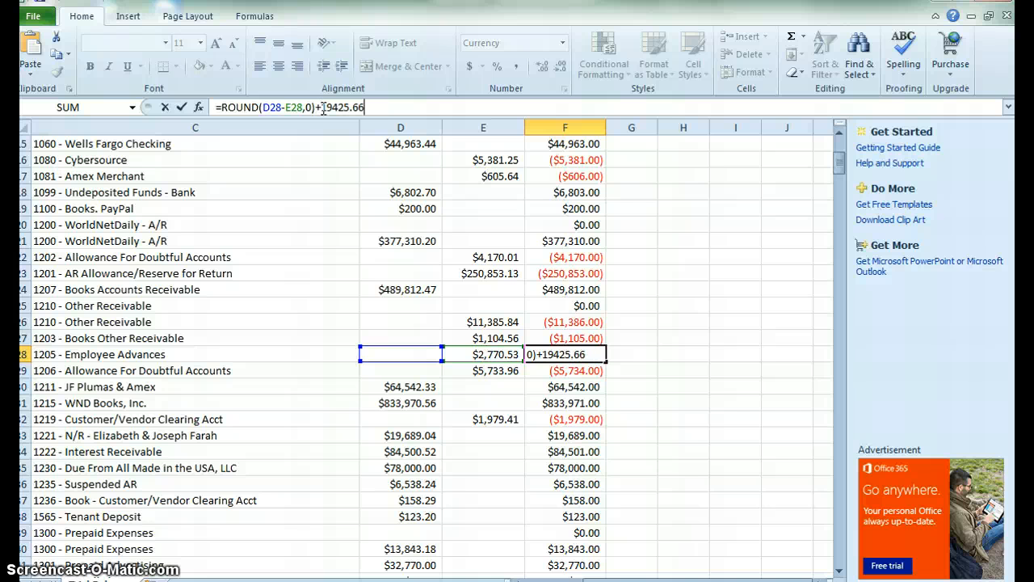
key("Return")
Check the account name formula in column B and the Employee Advances net balance in F28.
key("Up")
key("Left")
key("Left")
key("Left")
key("Left")
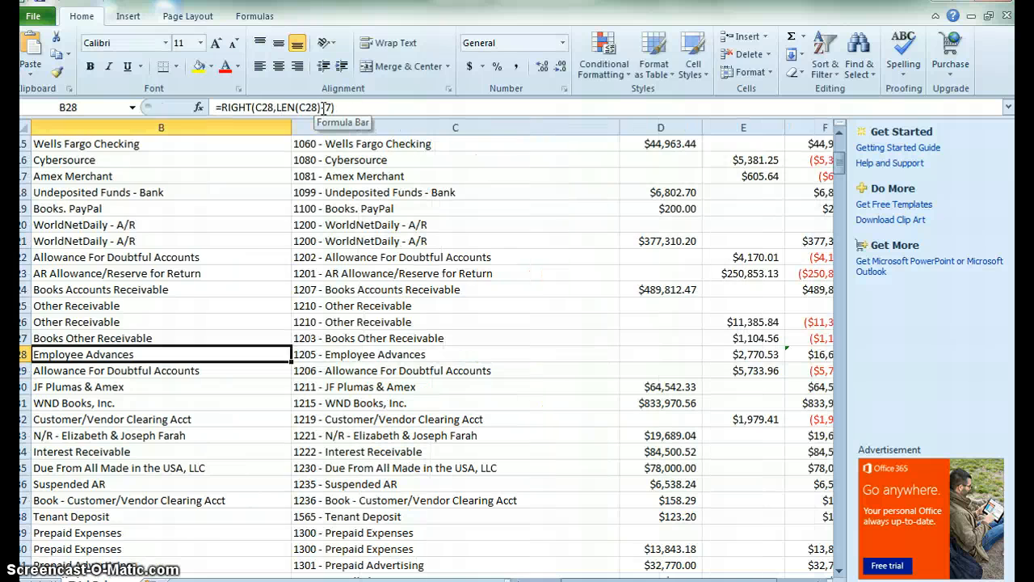
key("Right")
key("Right")
key("Right")
key("Right")
key("Right")
key("Left")
key("Left")
key("Right")
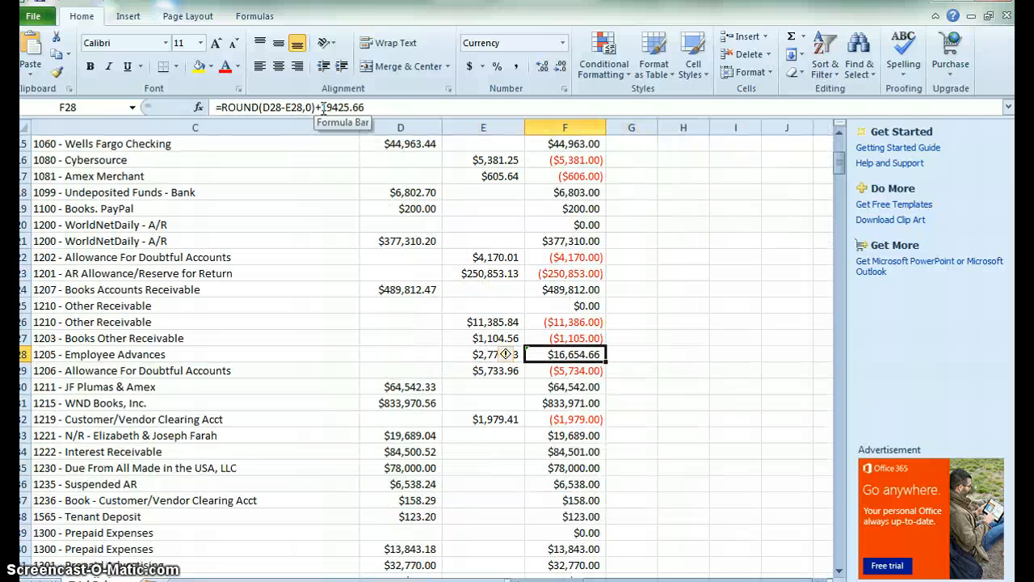
Review the account number and name columns at the top of the sheet.
key("ctrl+Up")
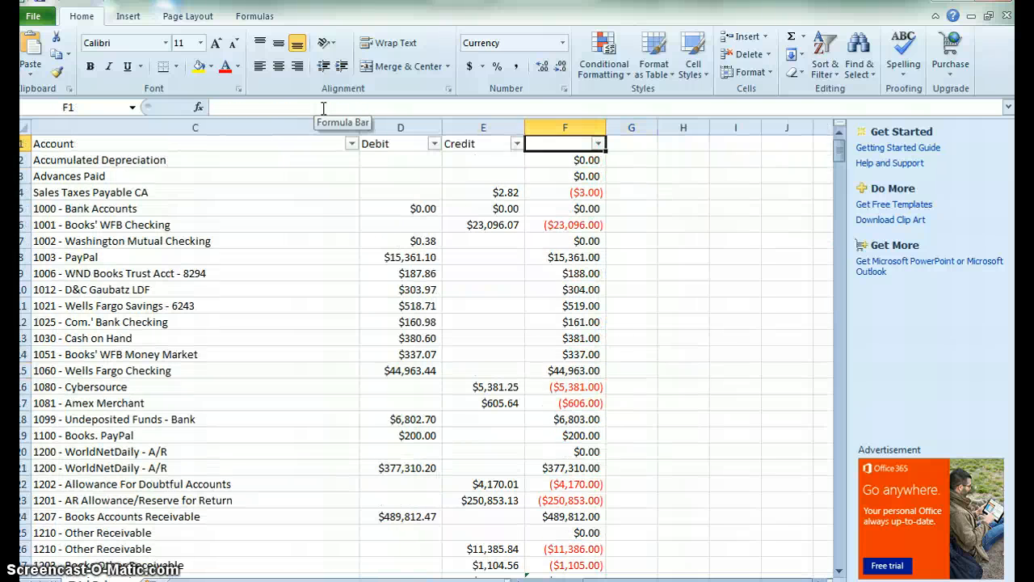
key("Down")
key("Down")
key("Down")
key("Left")
key("Left")
key("Left")
Clear the Sales Taxes Payable CA credit amount of 2.82 in E4.
key("Left")
key("Left")
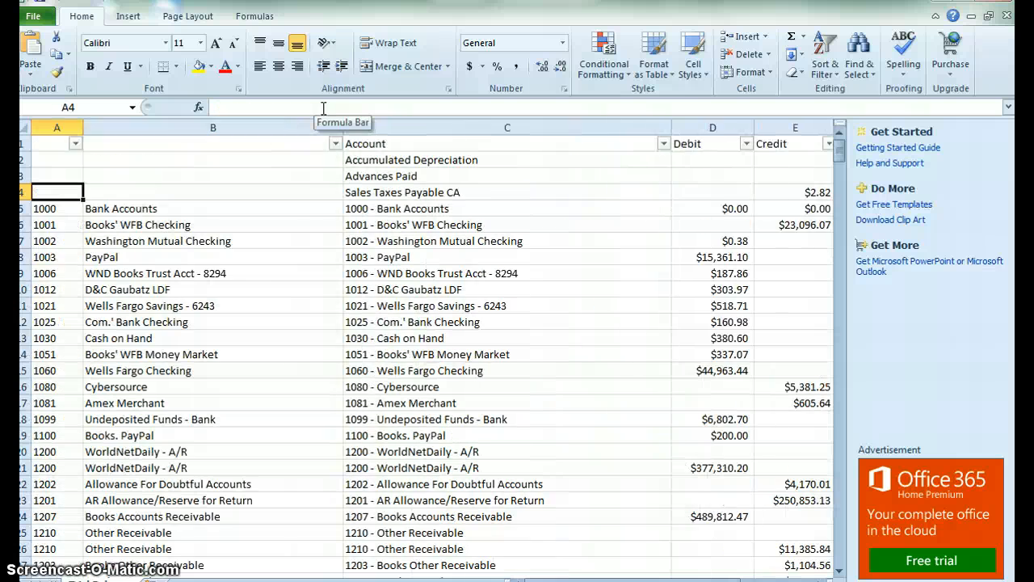
key("Right")
key("Right")
key("Right")
key("Right")
key("Right")
key("Left")
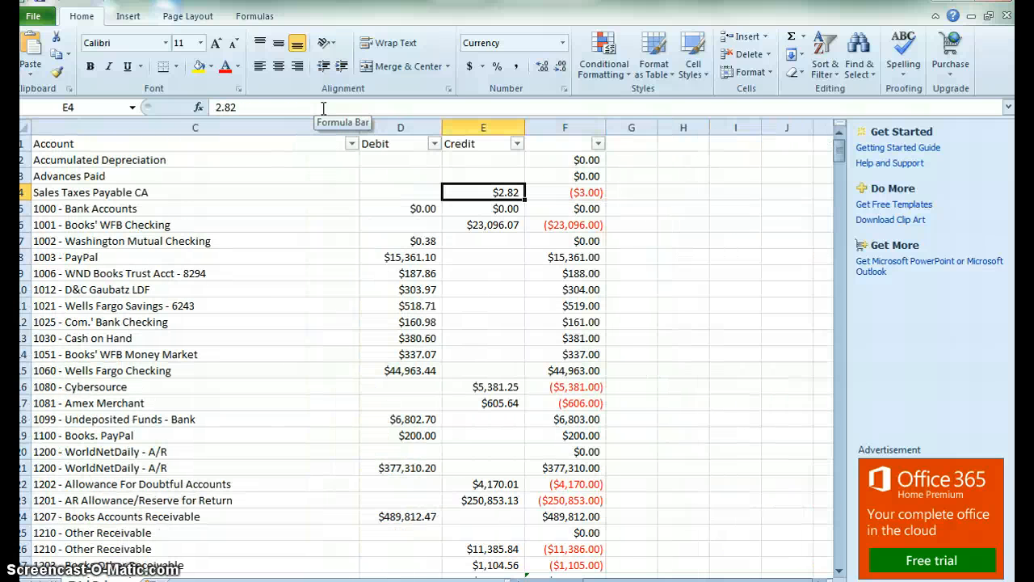
left_click_drag(270, 107, 209, 111)
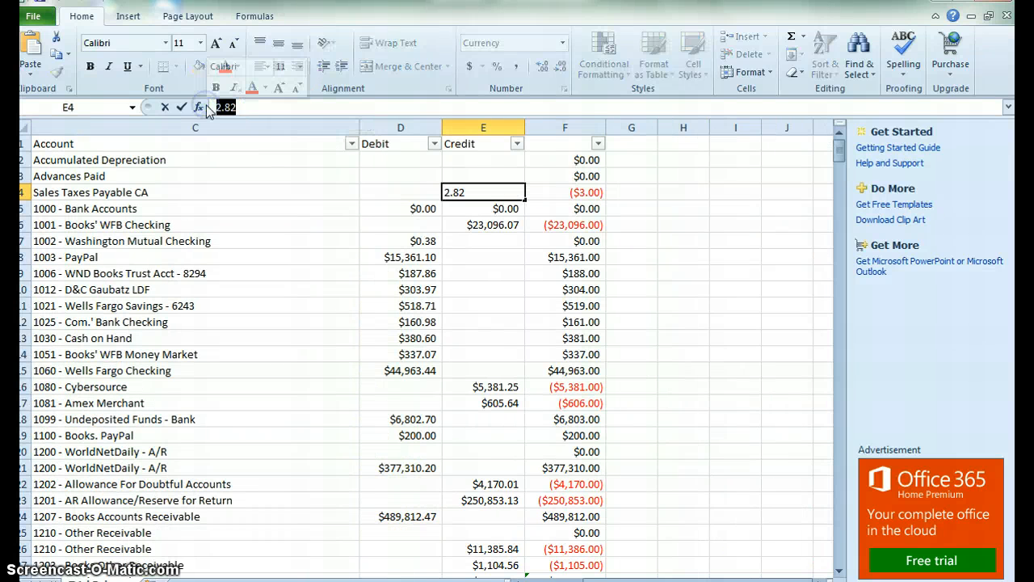
key("Delete")
key("Return")
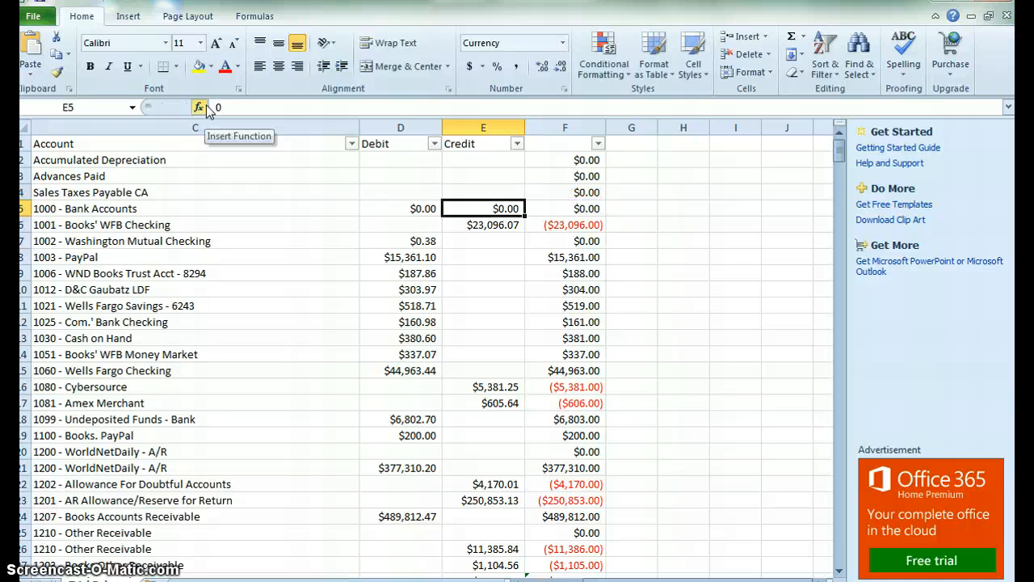
Find the Sales Tax Payable row and append -2.82 to its net balance formula in F138.
key("Up")
key("Right")
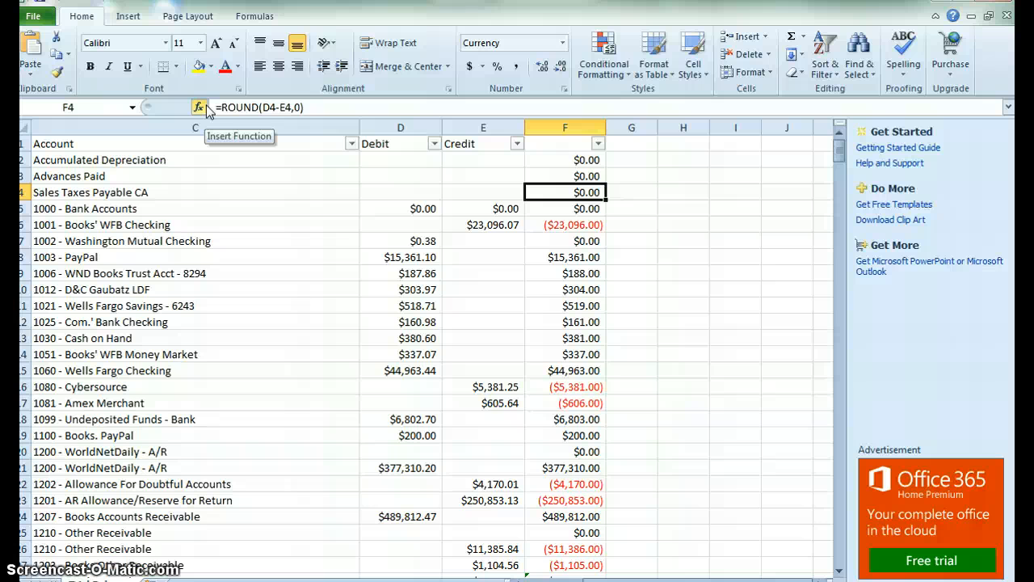
key("ctrl+f")
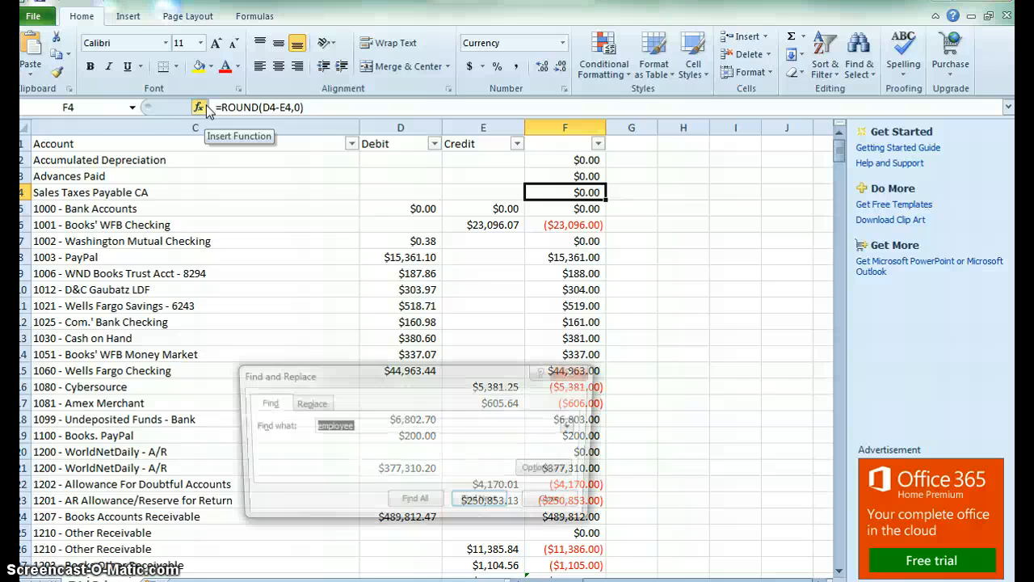
type("sales ta")
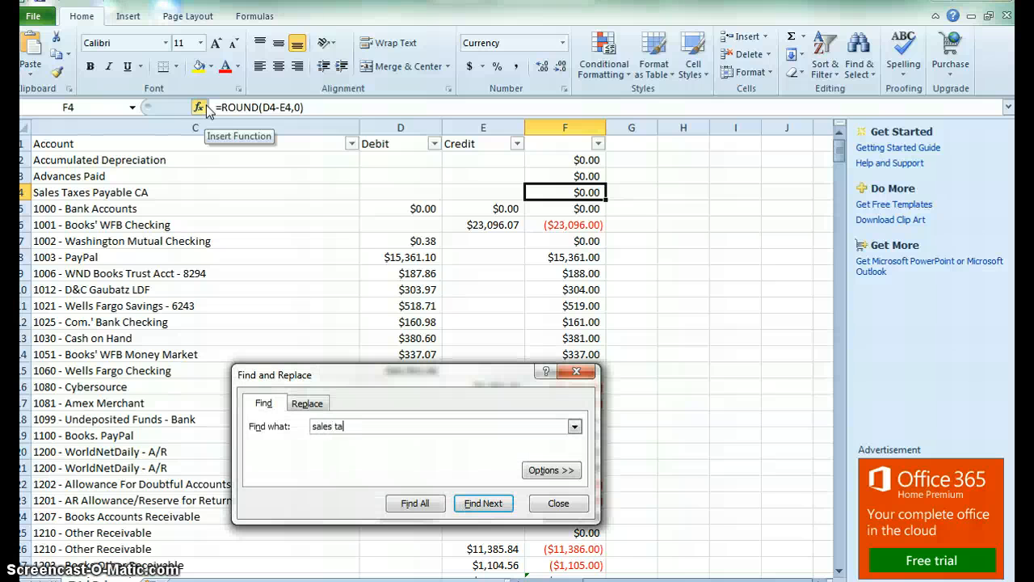
type("x")
key("Return")
key("Escape")
key("Right")
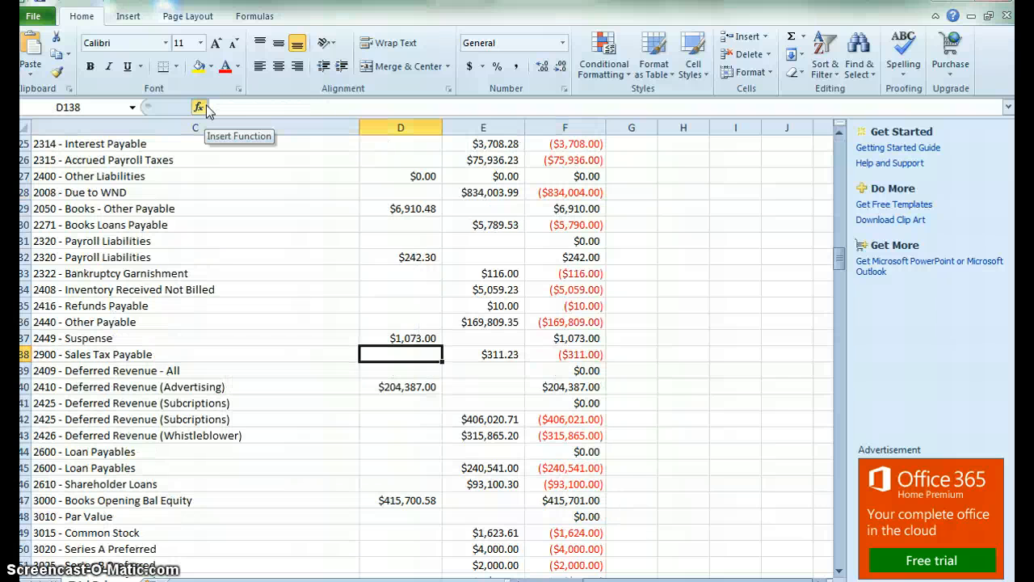
key("Right")
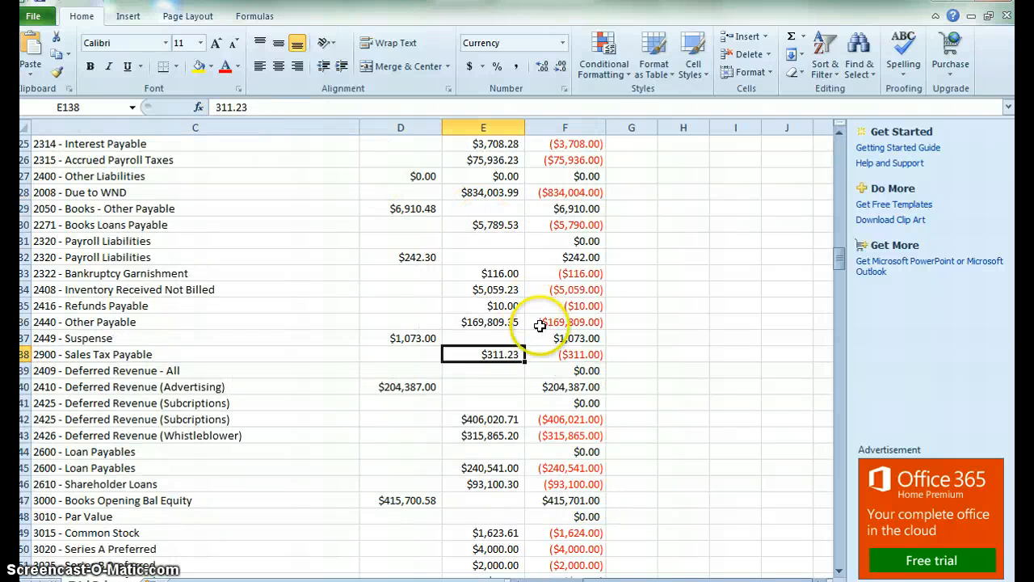
left_click(555, 352)
left_click(345, 104)
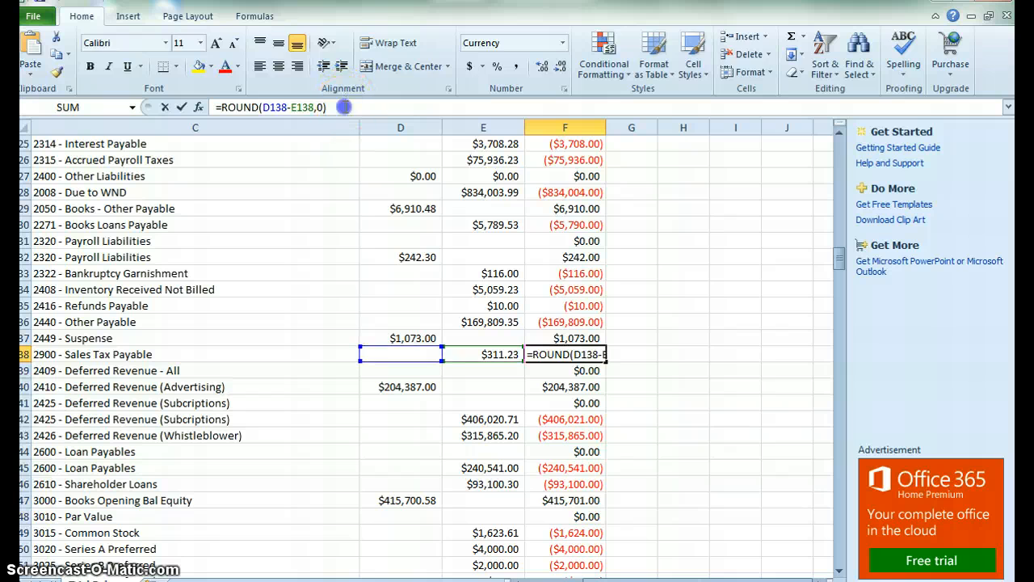
type("2.82")
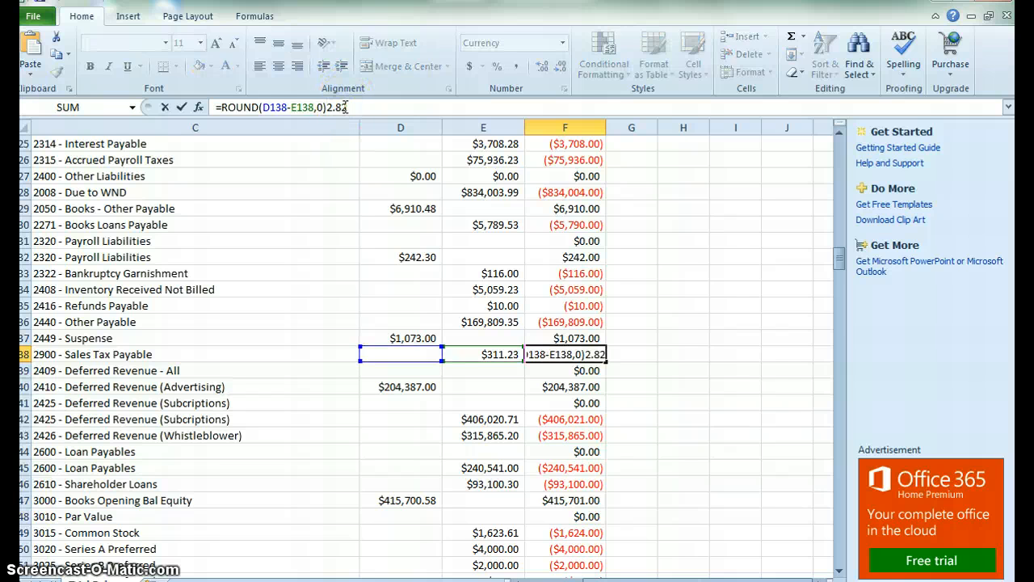
key("Left")
key("Left")
key("Left")
key("Left")
type("-")
key("Return")
Copy the whole net balance column F and paste it back over itself as values.
key("Up")
key("ctrl+Up")
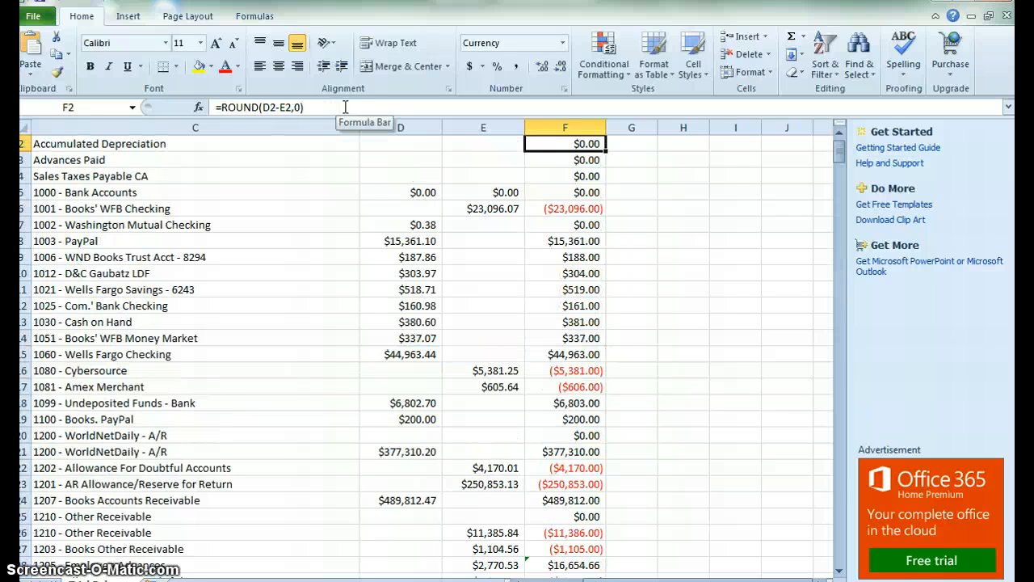
scroll(345, 106, "up", 1)
key("ctrl+shift+Down")
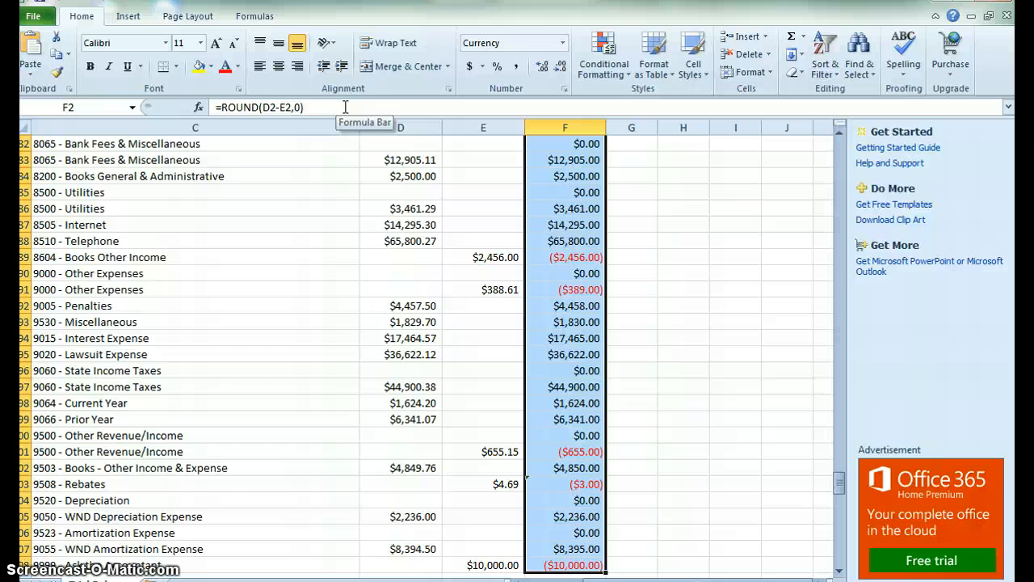
key("Down")
key("Up")
key("Up")
key("Down")
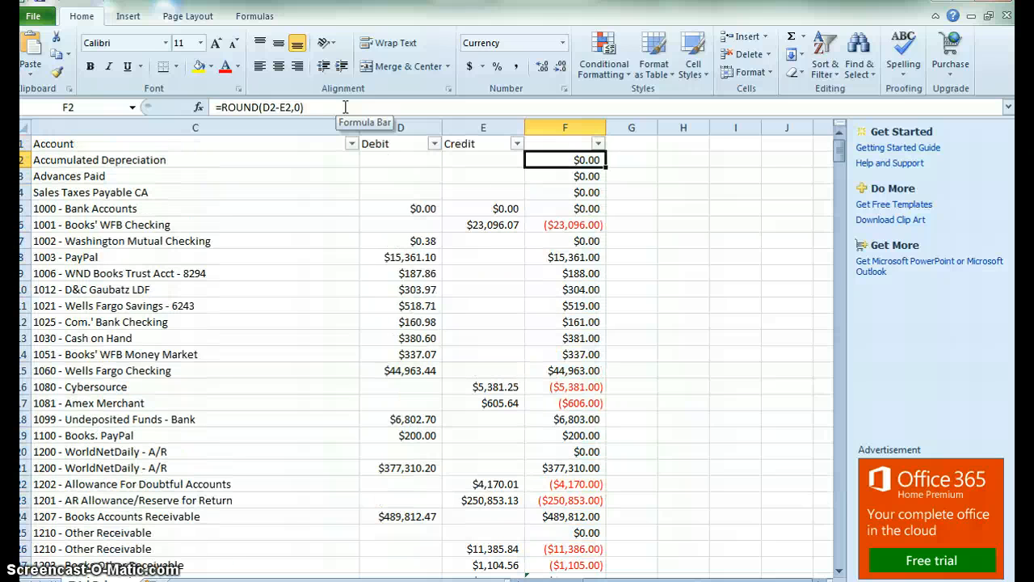
key("Up")
key("Down")
key("Down")
key("Down")
key("Up")
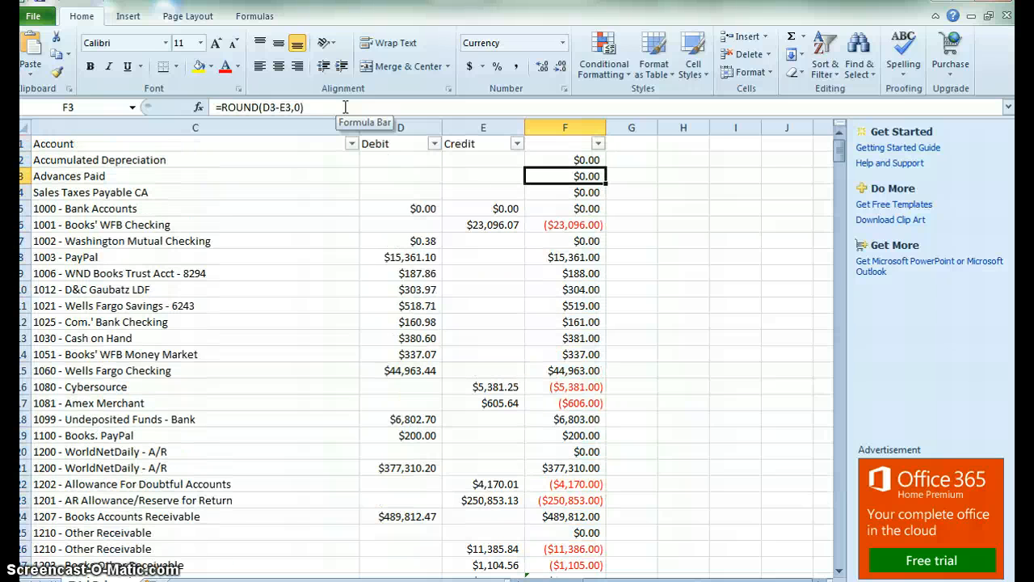
key("Down")
key("Down")
key("Up")
key("Up")
key("Up")
key("Up")
key("Down")
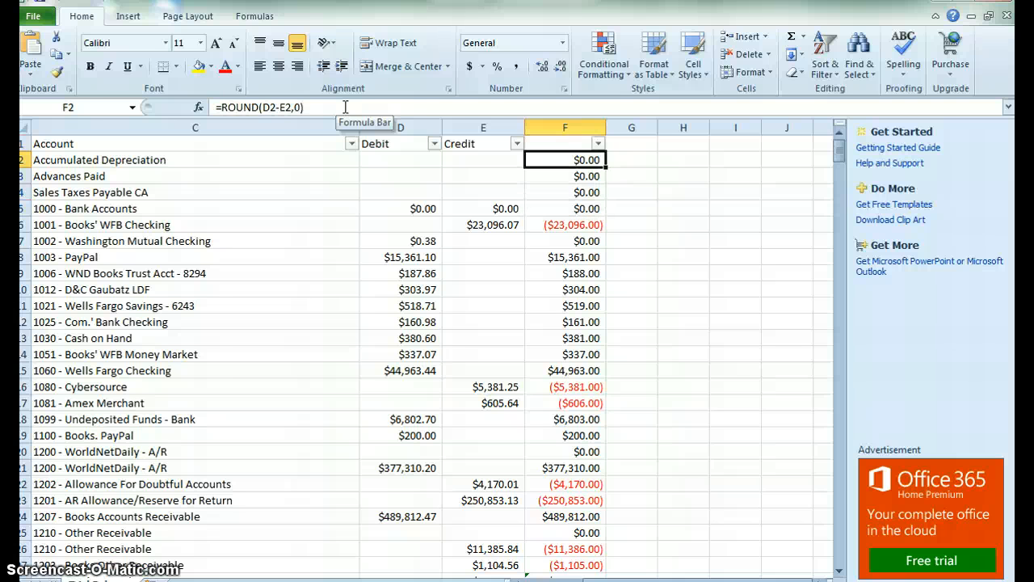
key("ctrl+shift+Down")
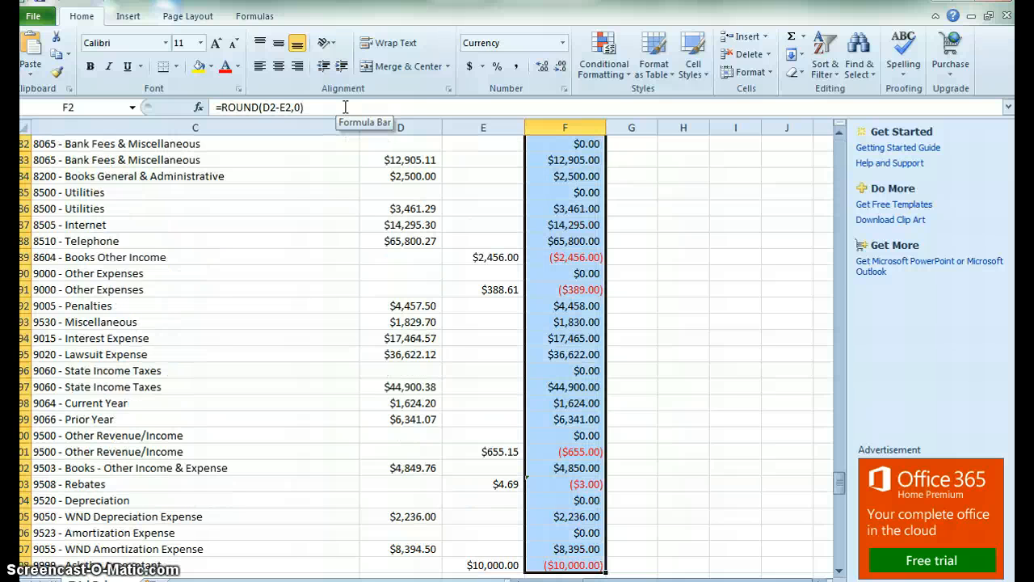
right_click(573, 279)
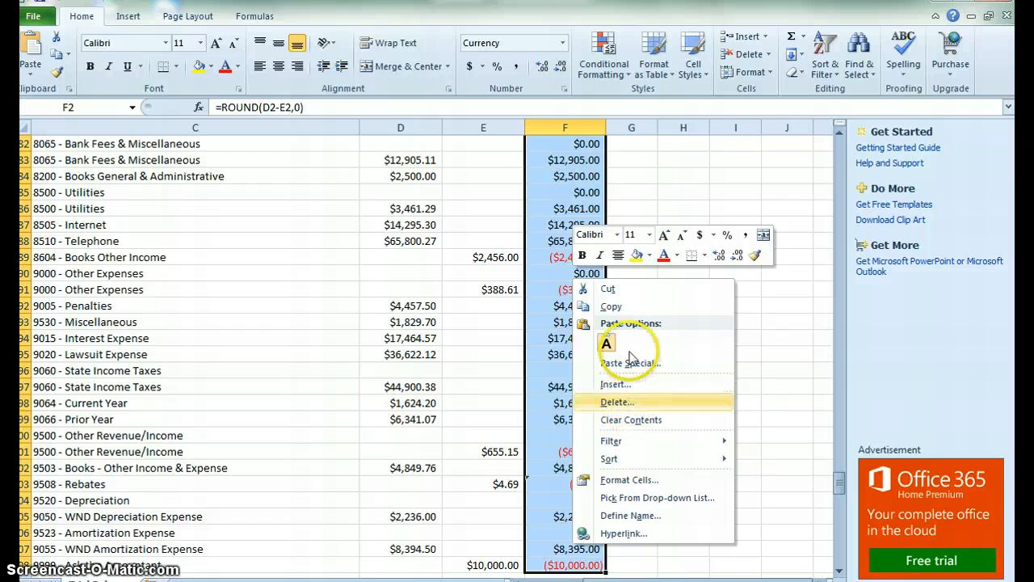
left_click(625, 307)
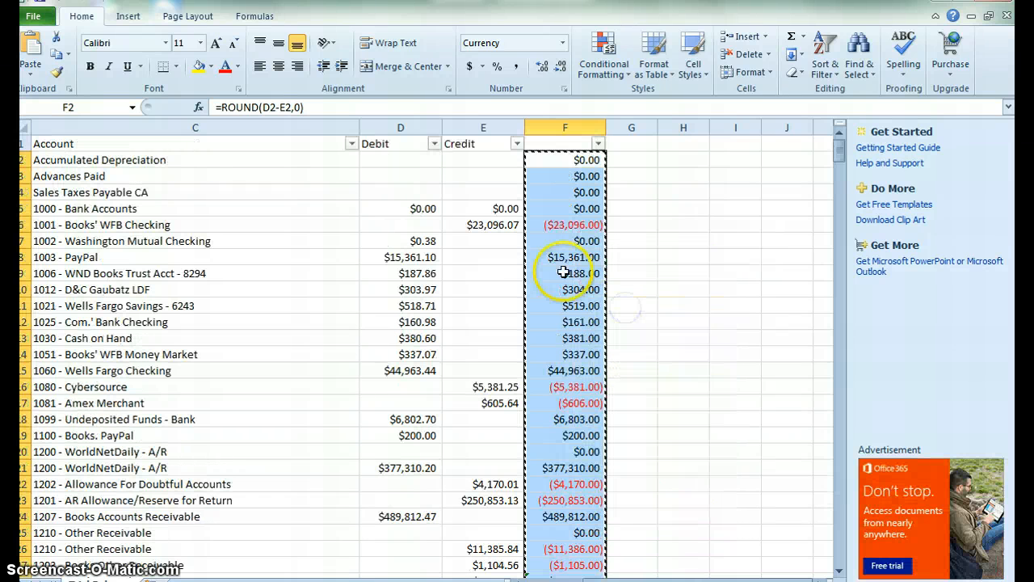
right_click(561, 273)
left_click(622, 342)
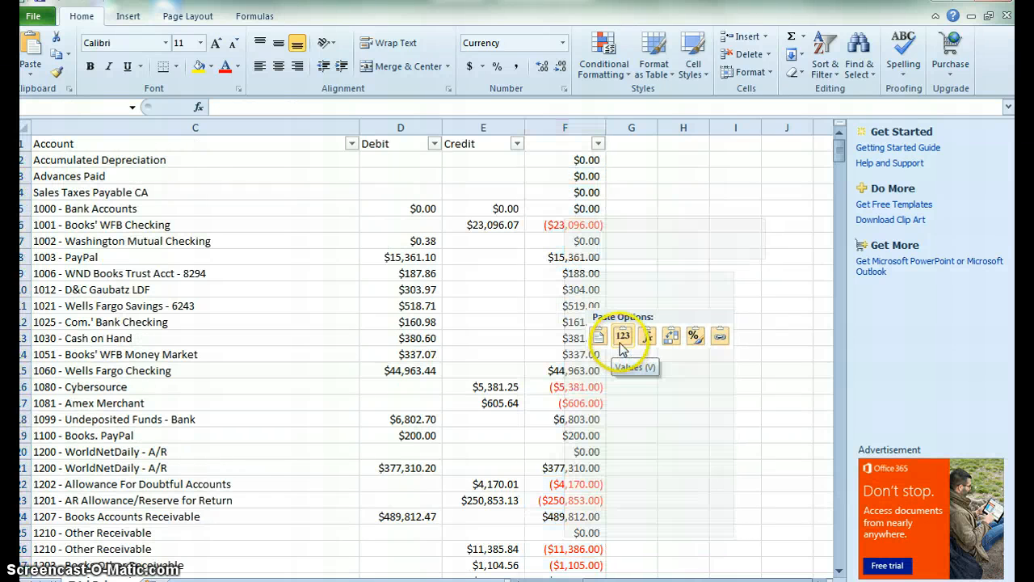
left_click(526, 224)
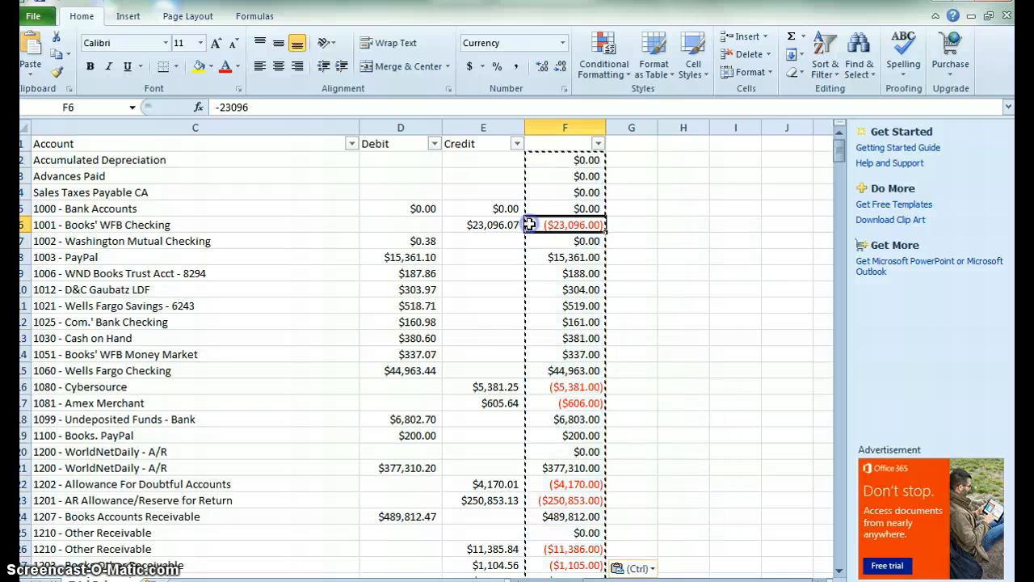
left_click(521, 224)
Copy the account number and name columns A and B and paste them back as values.
key("Left")
key("Left")
key("Left")
key("Left")
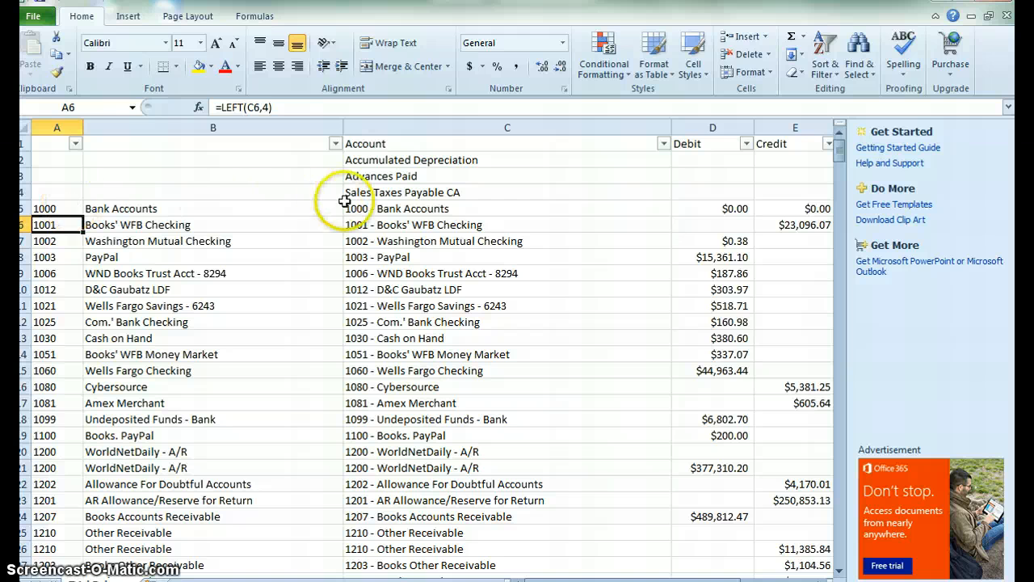
left_click(59, 209)
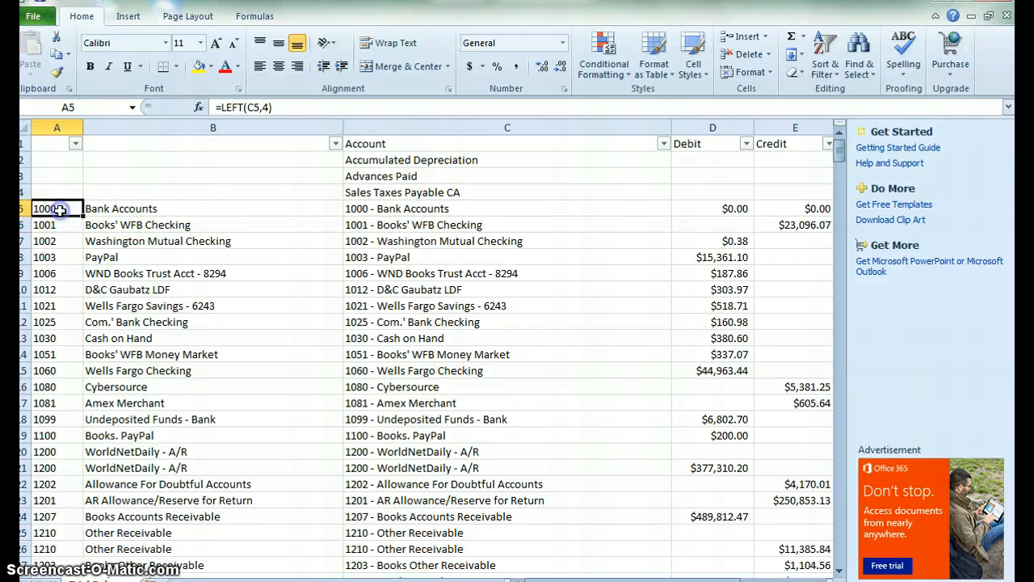
key("shift+Right")
key("ctrl+shift+Down")
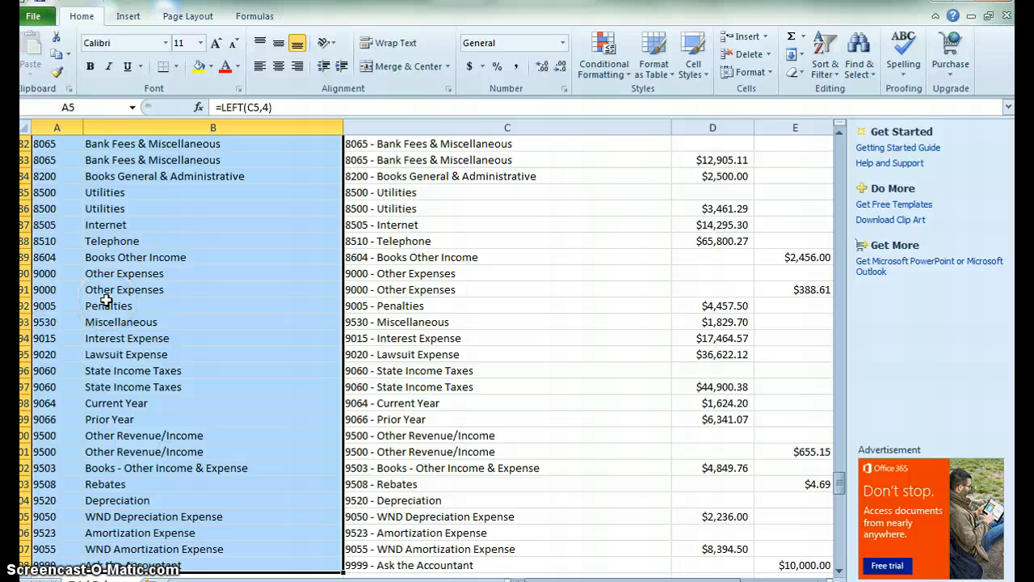
right_click(106, 301)
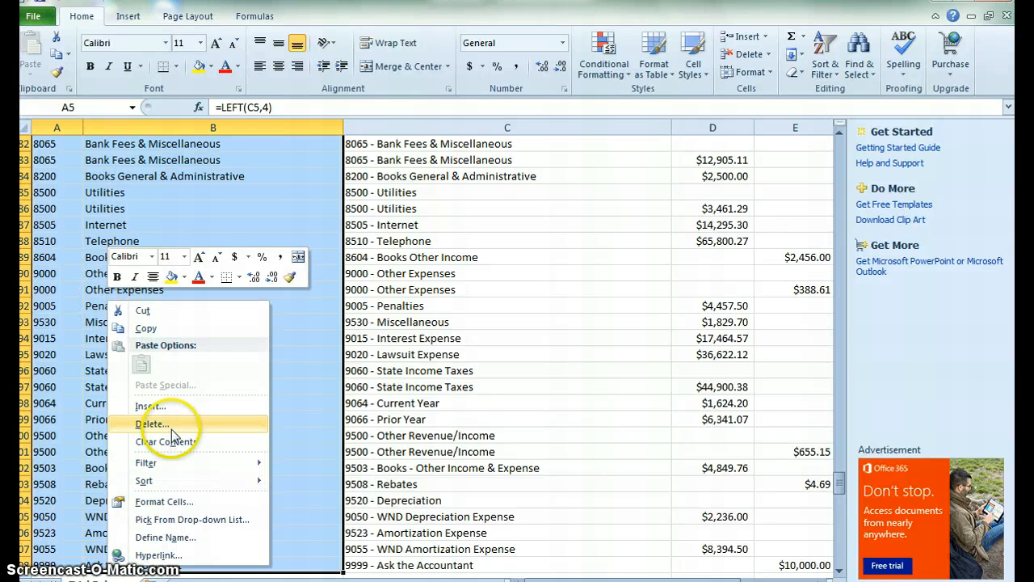
left_click(148, 331)
right_click(142, 277)
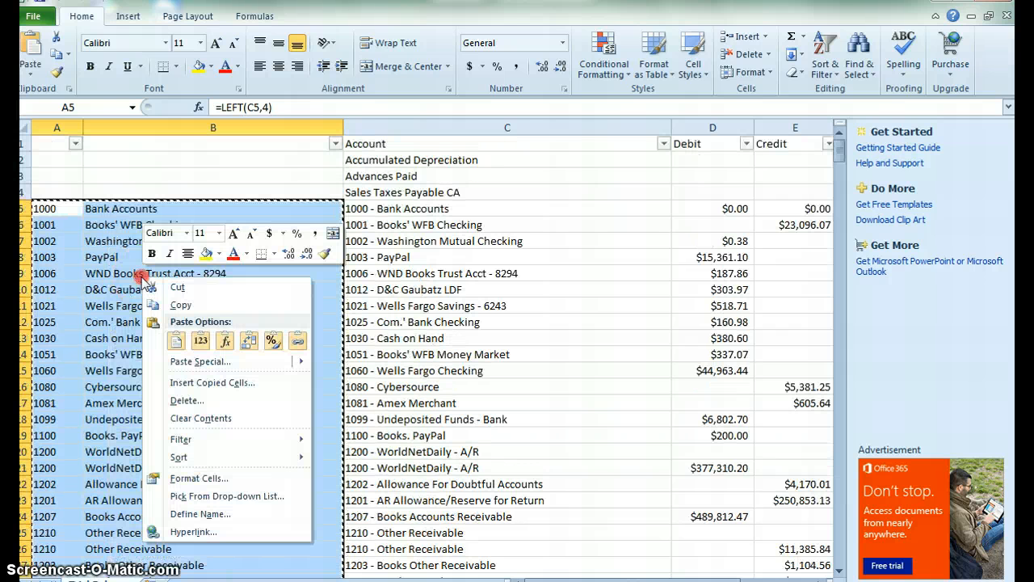
left_click(198, 342)
Review the account columns and the summary rows at the top of the sheet.
left_click(396, 289)
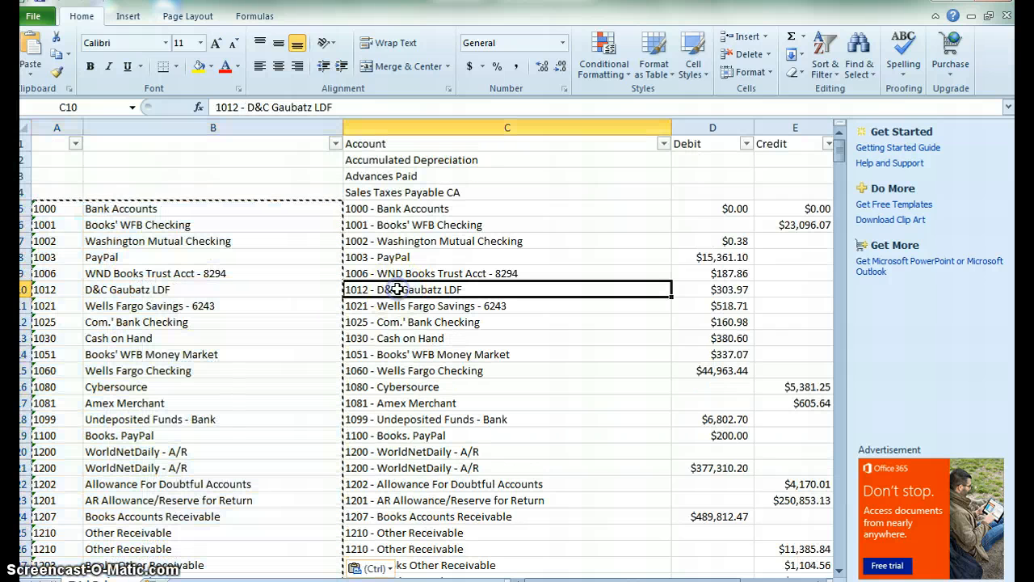
left_click(512, 256)
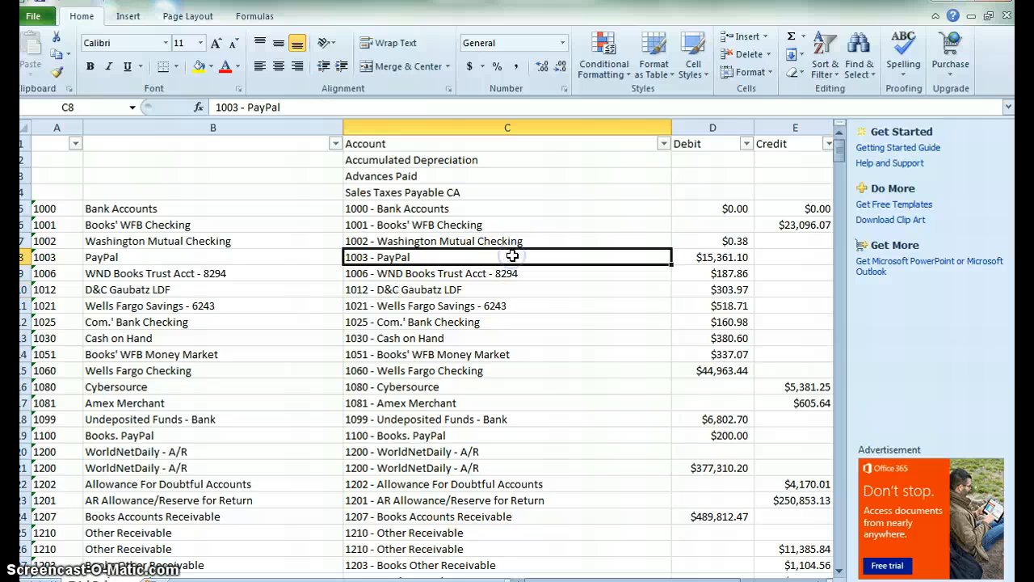
key("Up")
key("Up")
key("Up")
key("Up")
key("Right")
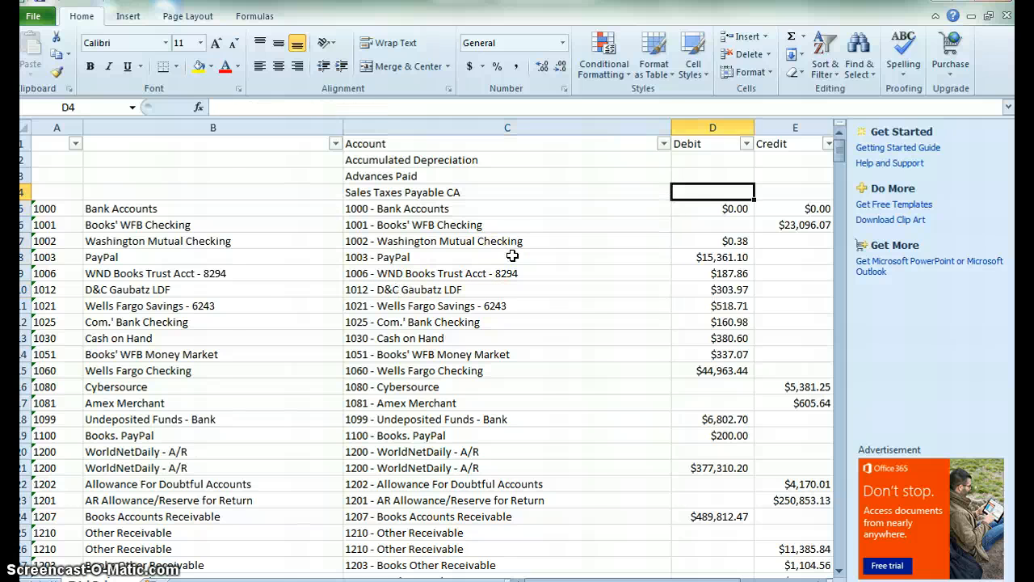
key("Right")
key("Right")
key("Right")
key("Right")
key("Left")
key("Left")
key("Left")
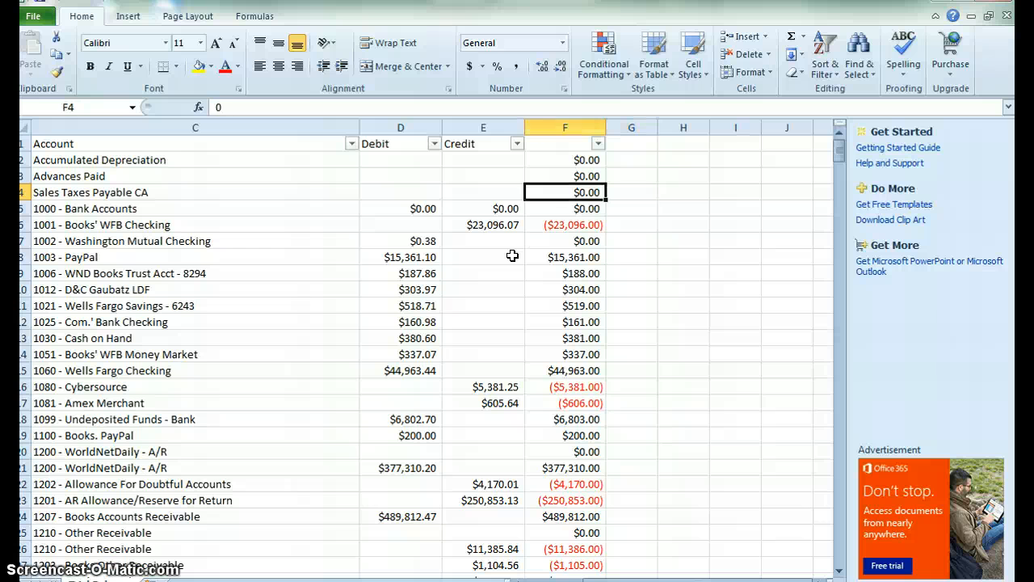
key("Right")
key("Home")
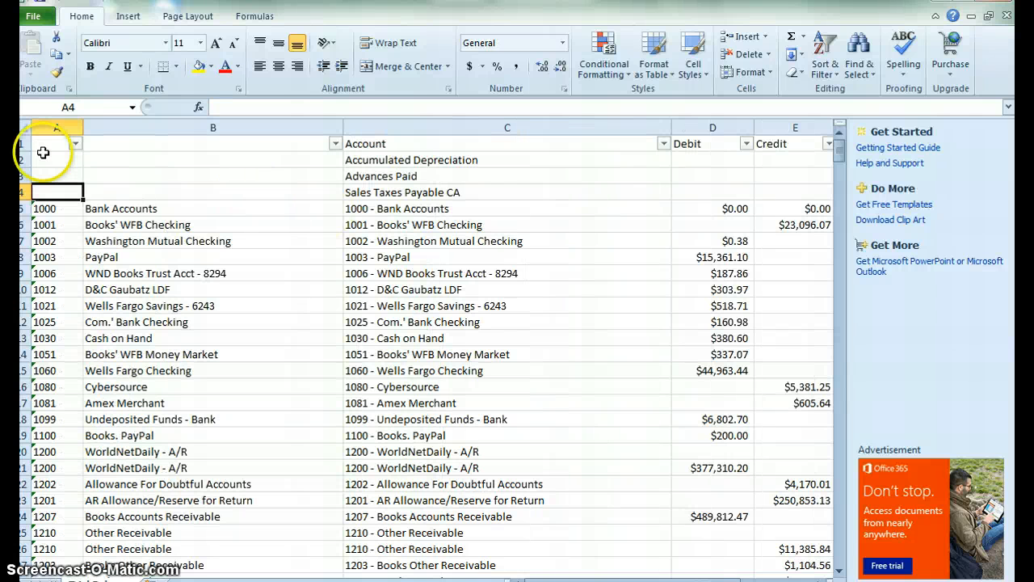
Delete rows 2 to 4 holding Accumulated Depreciation, Advances Paid and Sales Taxes Payable CA.
left_click_drag(16, 158, 18, 188)
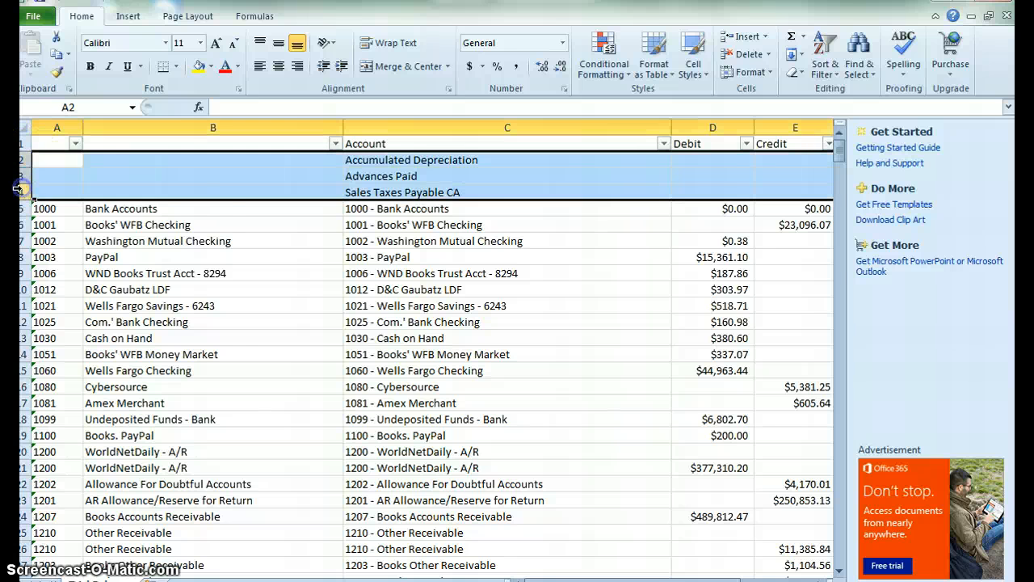
right_click(120, 184)
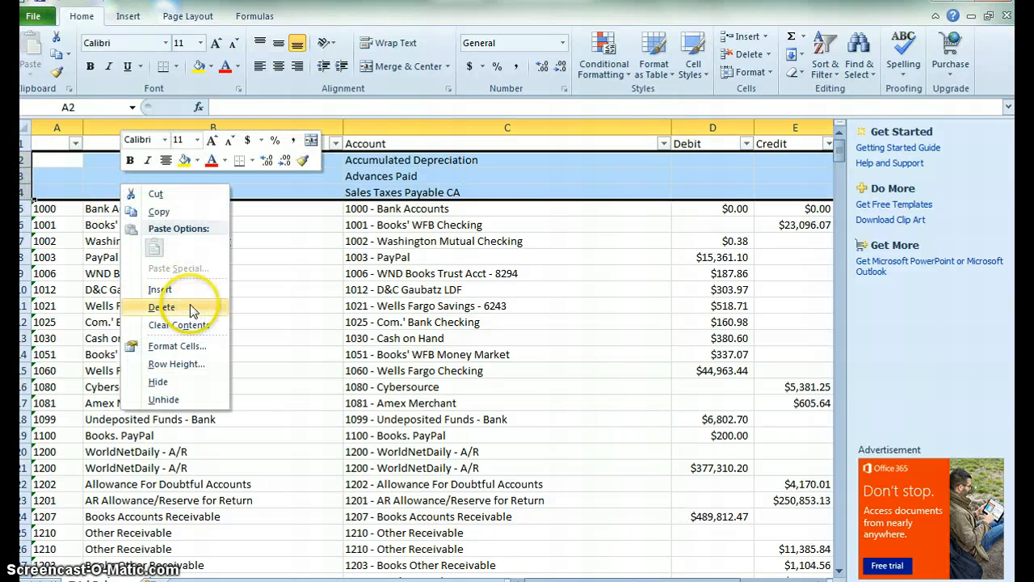
left_click(188, 306)
Check the net balance column from top to bottom after the row deletion.
left_click(374, 176)
key("Up")
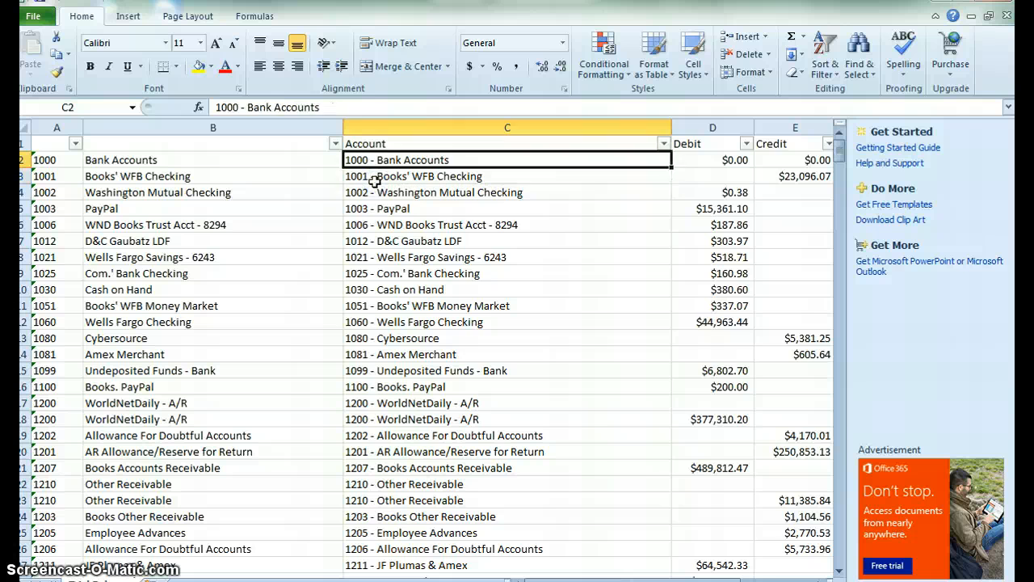
key("Right")
key("Right")
key("Right")
key("Right")
key("Left")
key("ctrl+shift+Down")
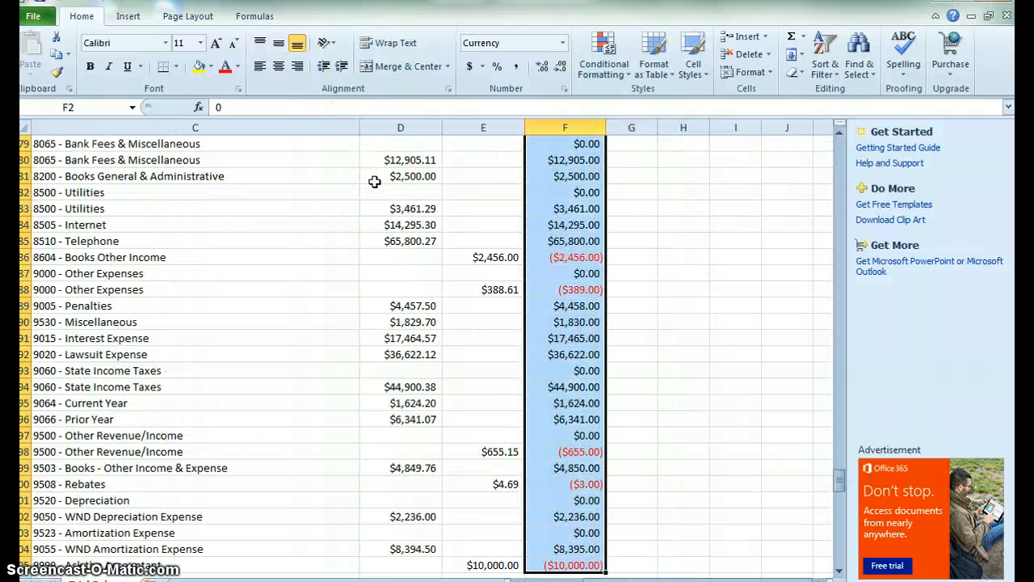
key("Up")
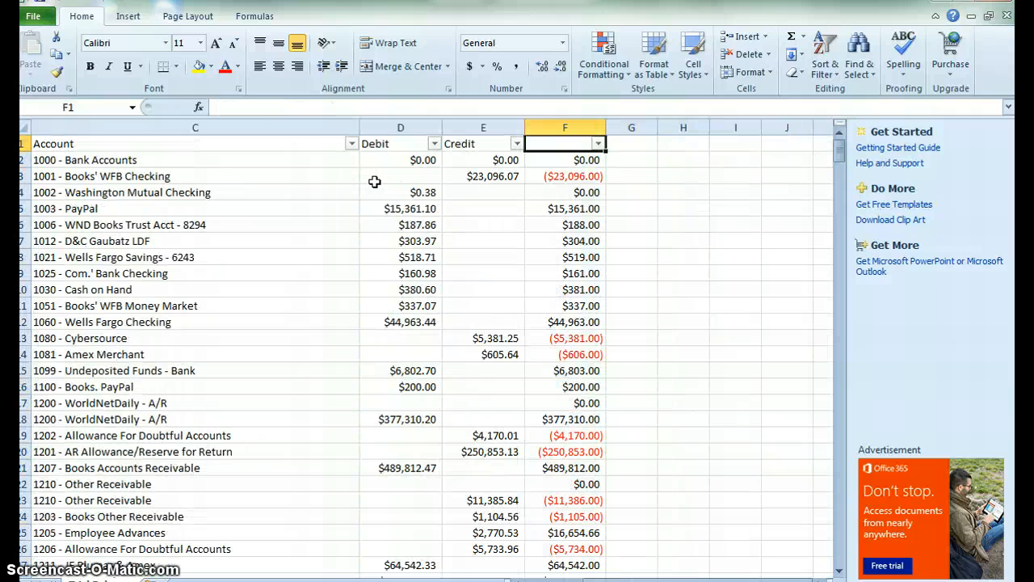
Filter the net balance column to show only $0.00 rows and delete those filtered rows.
left_click(599, 144)
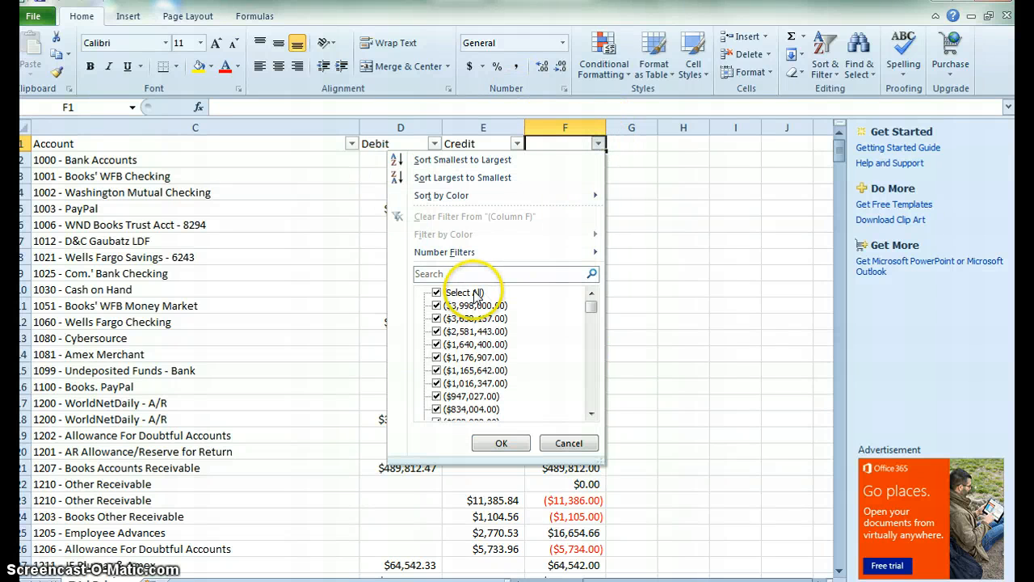
left_click_drag(590, 305, 598, 257)
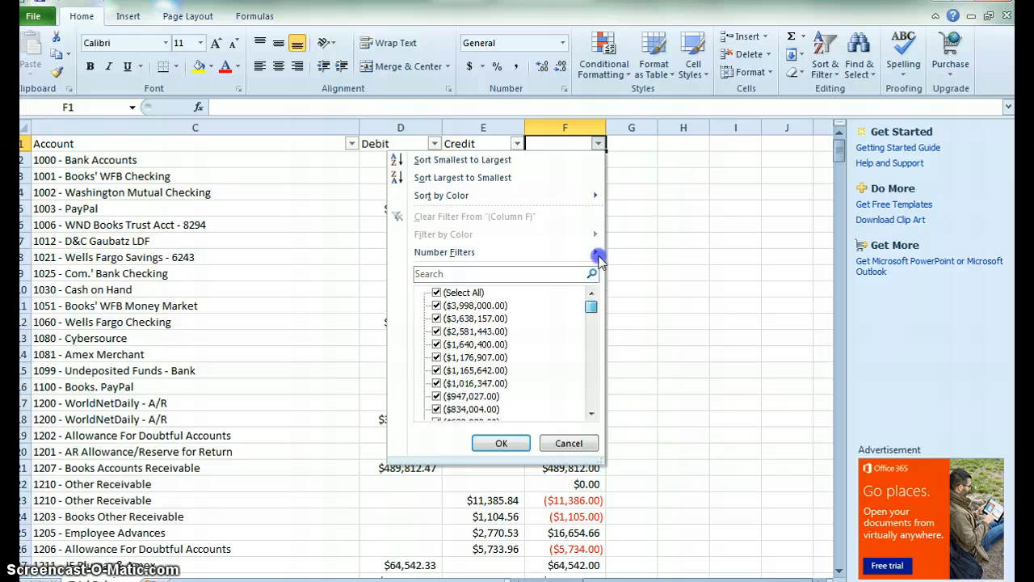
left_click(468, 292)
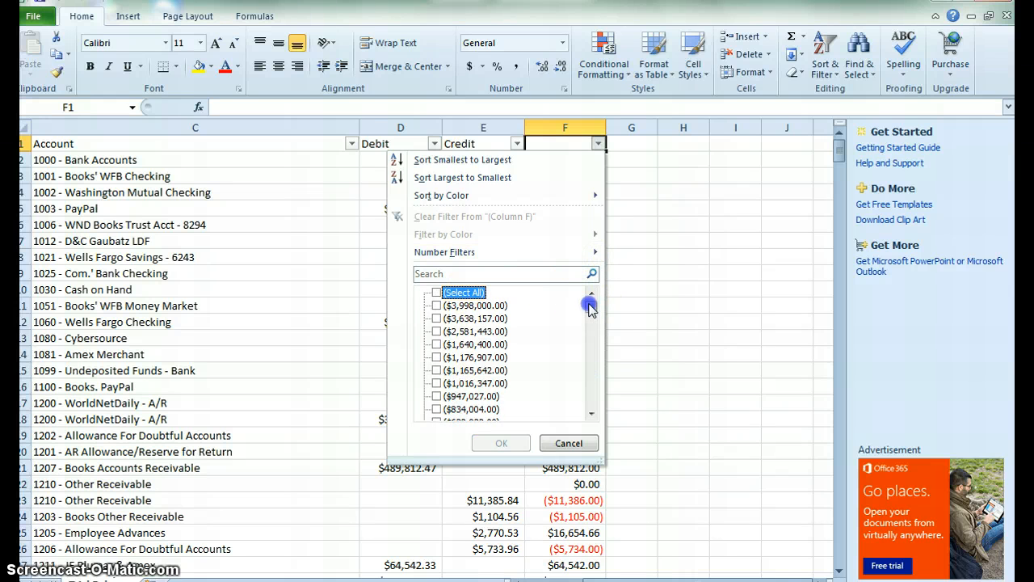
left_click_drag(591, 306, 590, 339)
left_click(455, 306)
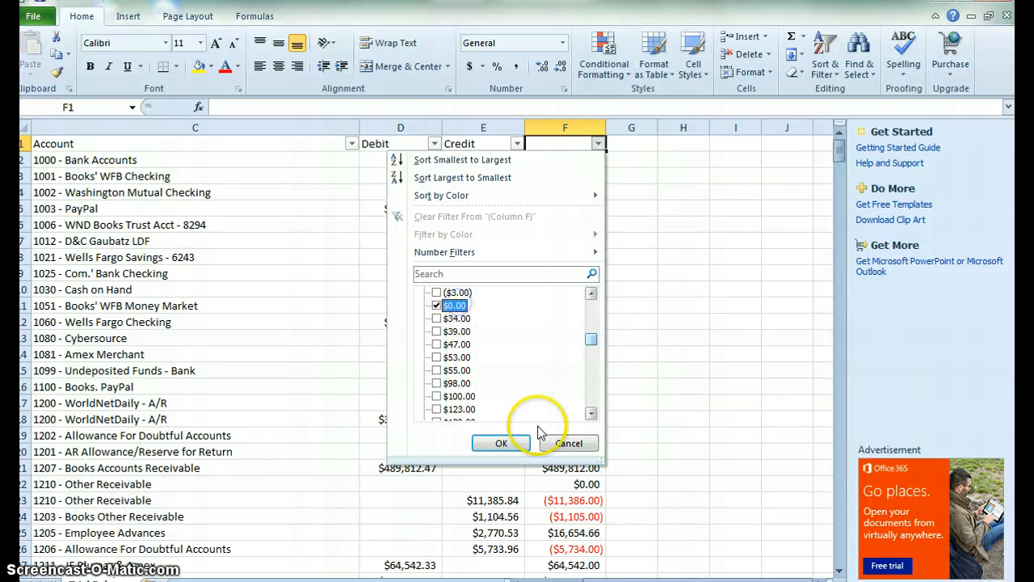
left_click(501, 443)
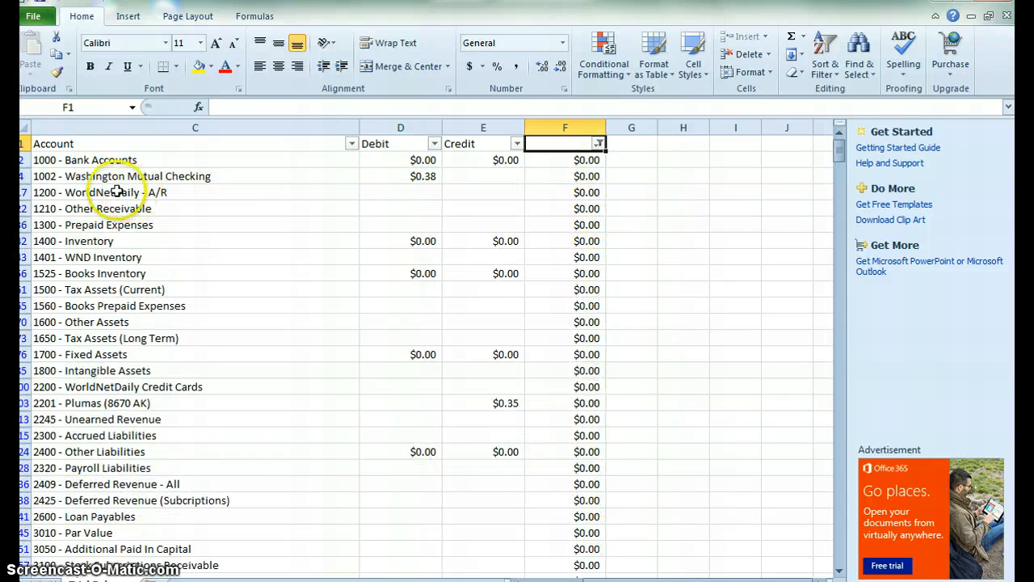
left_click(18, 160)
key("ctrl+shift+Down")
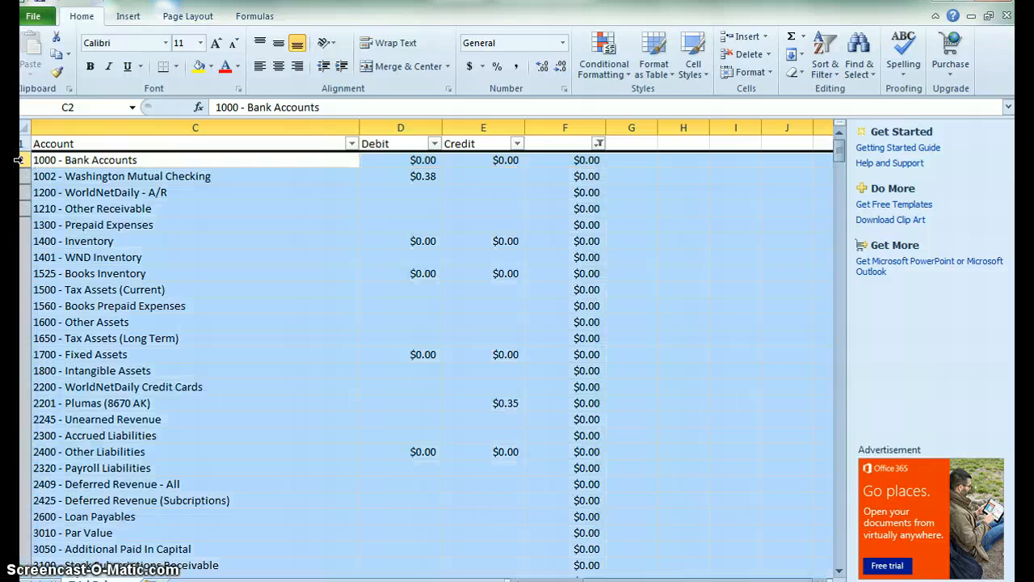
right_click(210, 297)
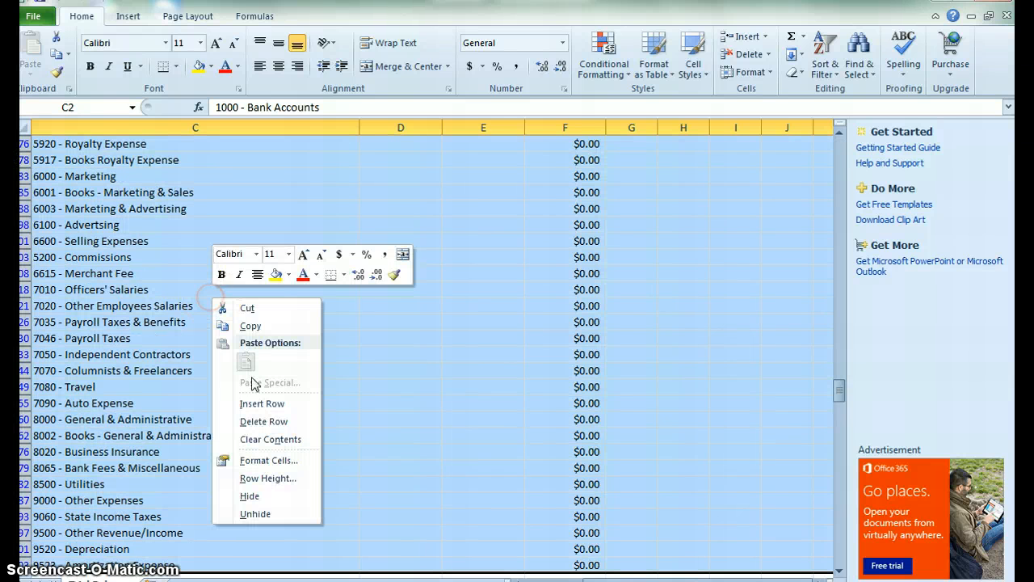
left_click(258, 423)
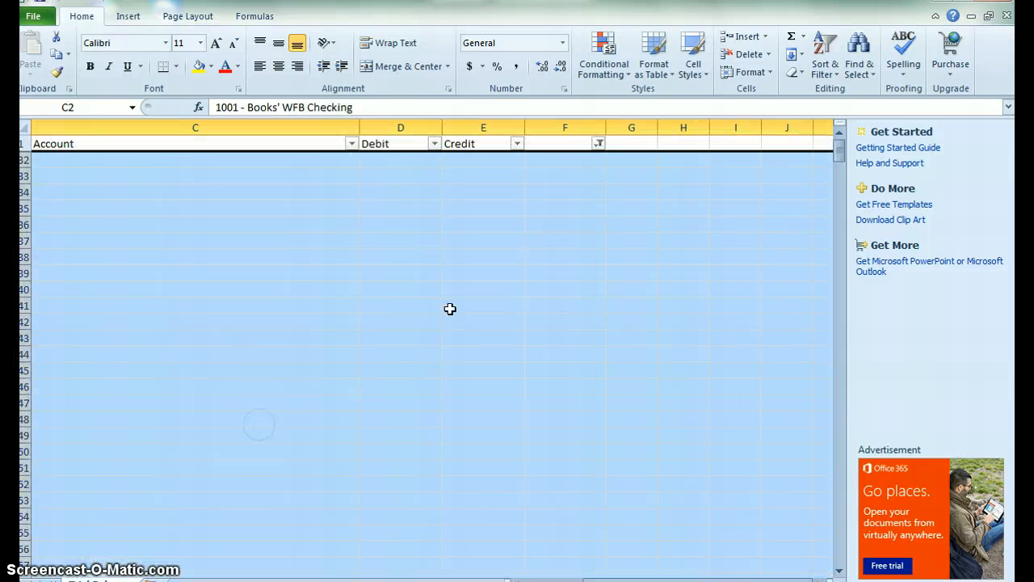
Clear the filter on the net balance column to show all remaining rows.
left_click(598, 143)
left_click(485, 294)
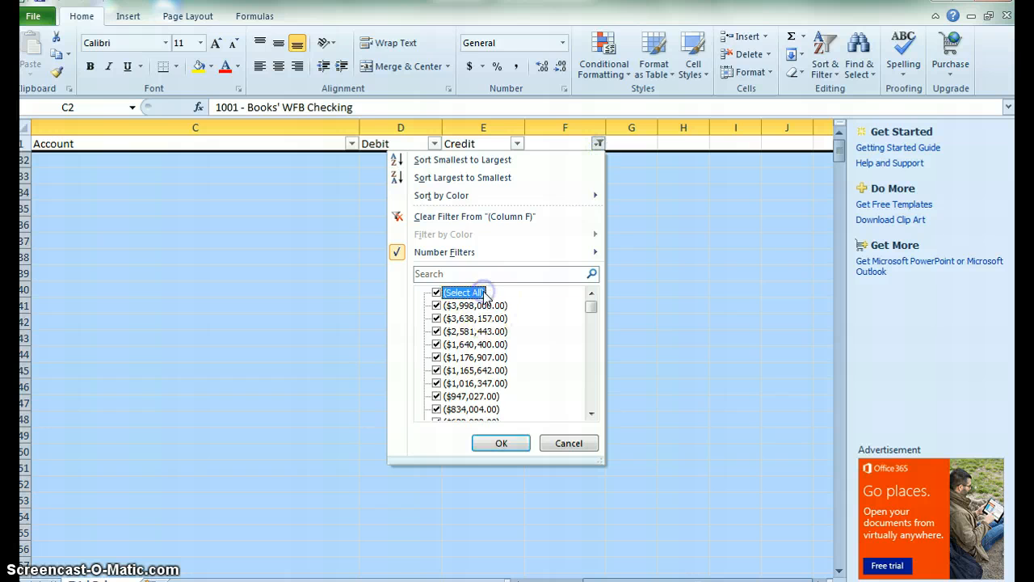
left_click(501, 442)
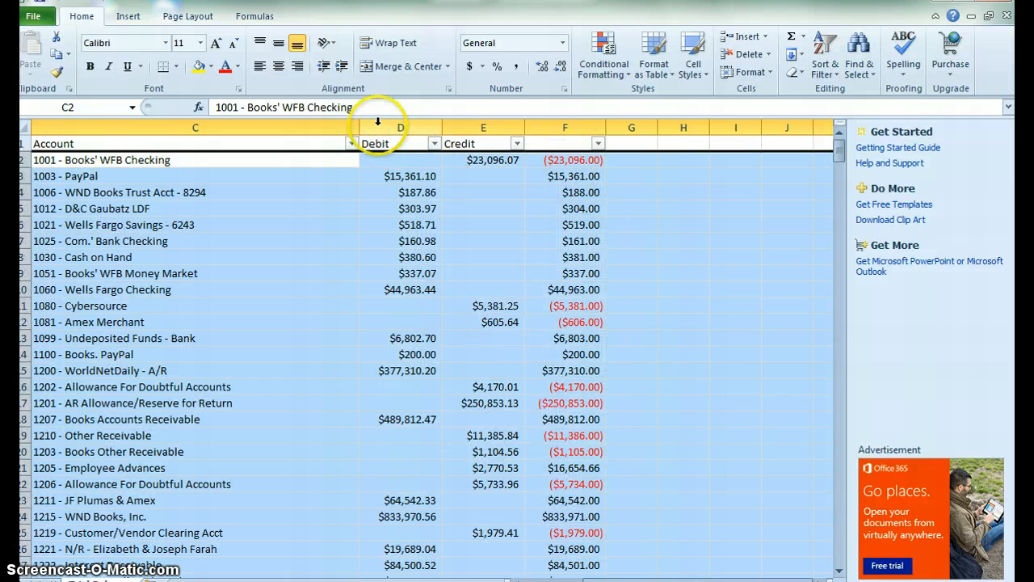
Delete the original Account, Debit and Credit columns C to E.
left_click(293, 122)
left_click_drag(292, 119, 452, 127)
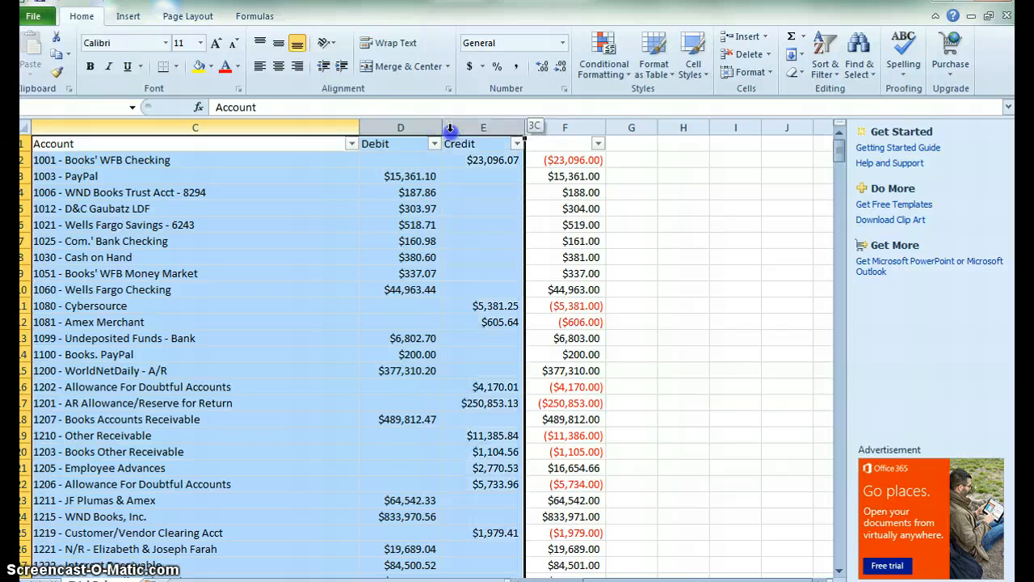
right_click(360, 259)
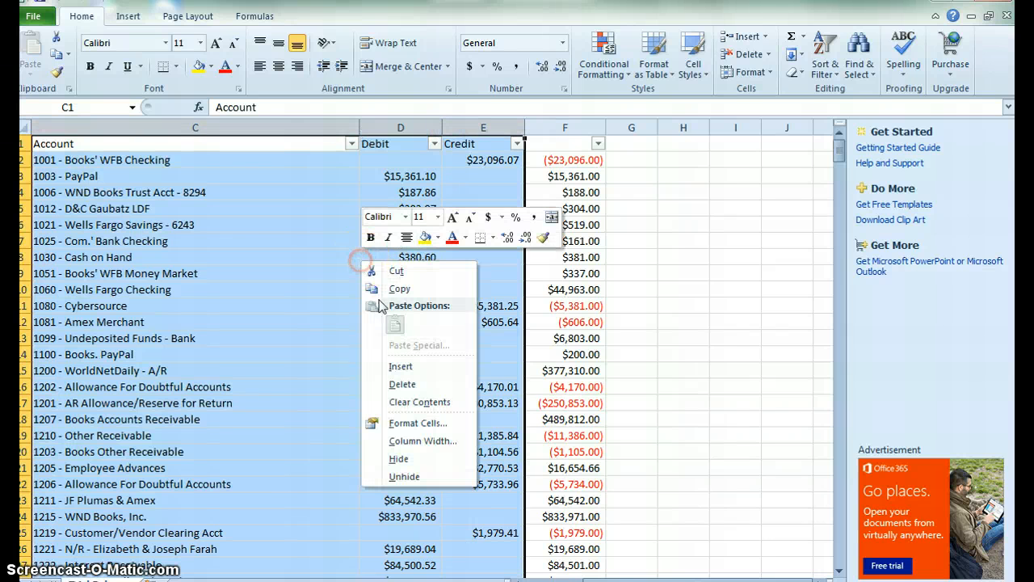
left_click(395, 384)
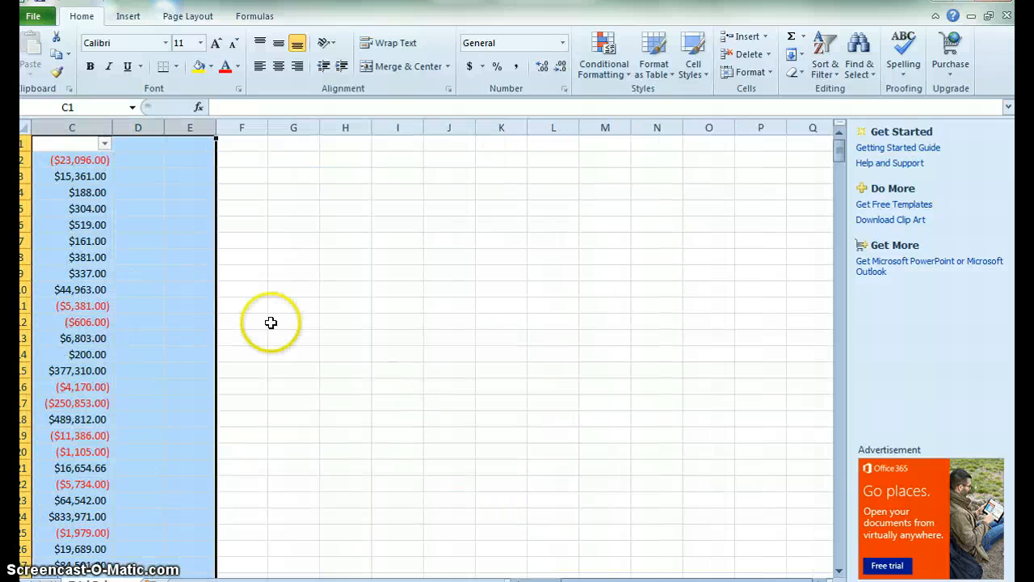
Examine the account numbers in column A and their number-stored-as-text warning.
left_click(110, 257)
key("Home")
key("Up")
key("Up")
key("Up")
key("Up")
key("Up")
key("Up")
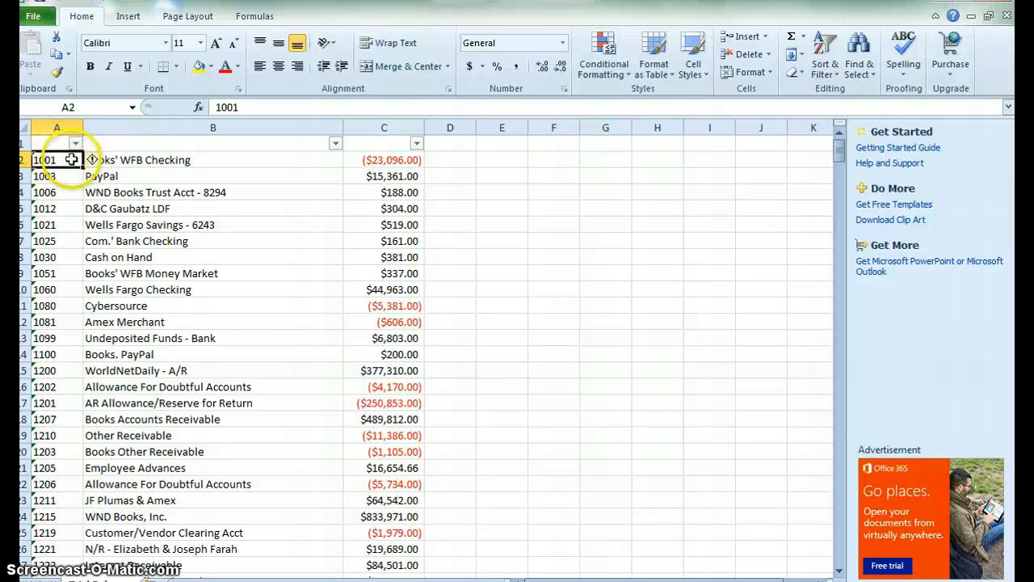
key("ctrl+shift+Down")
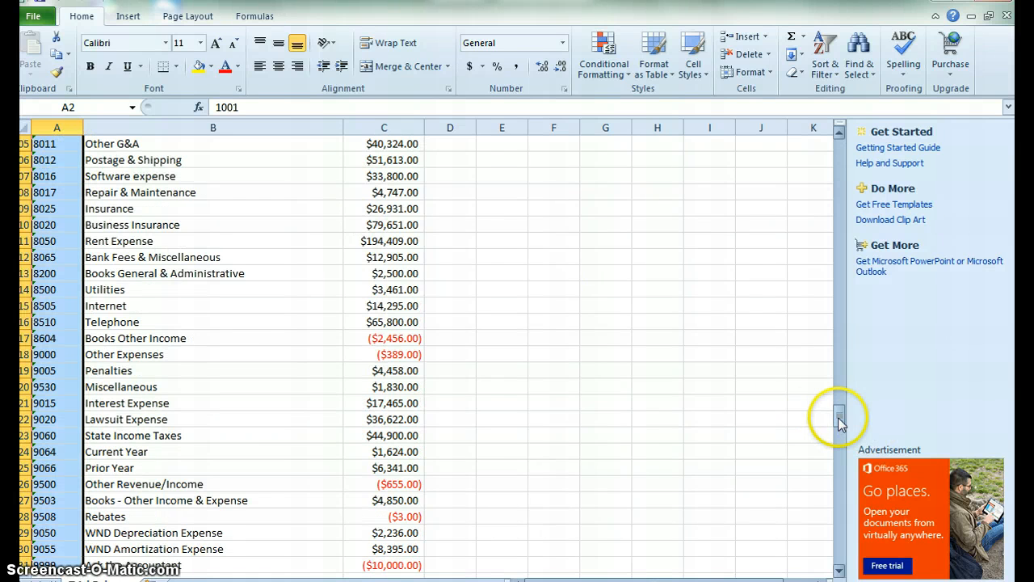
left_click_drag(840, 423, 824, 134)
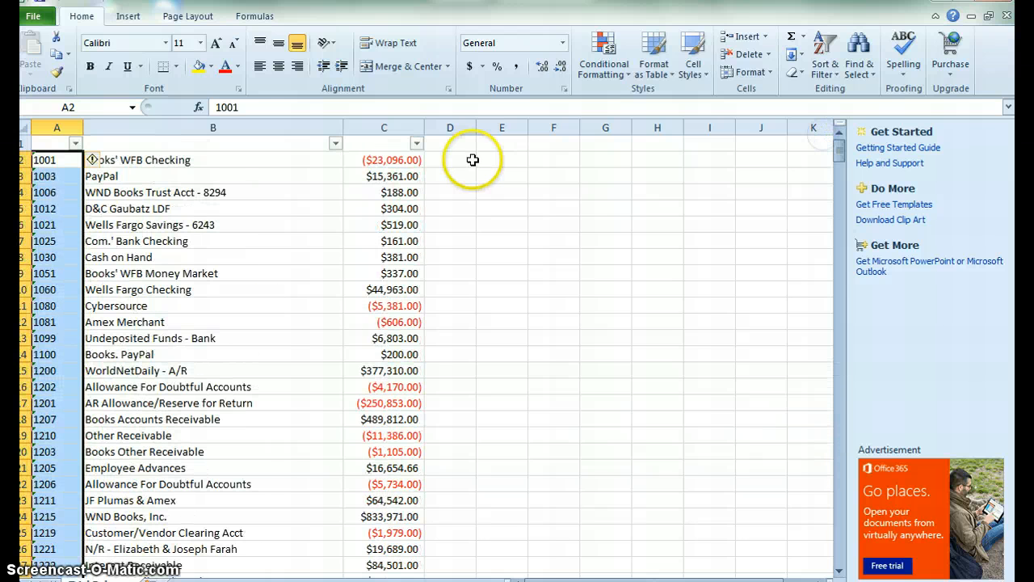
left_click(97, 160)
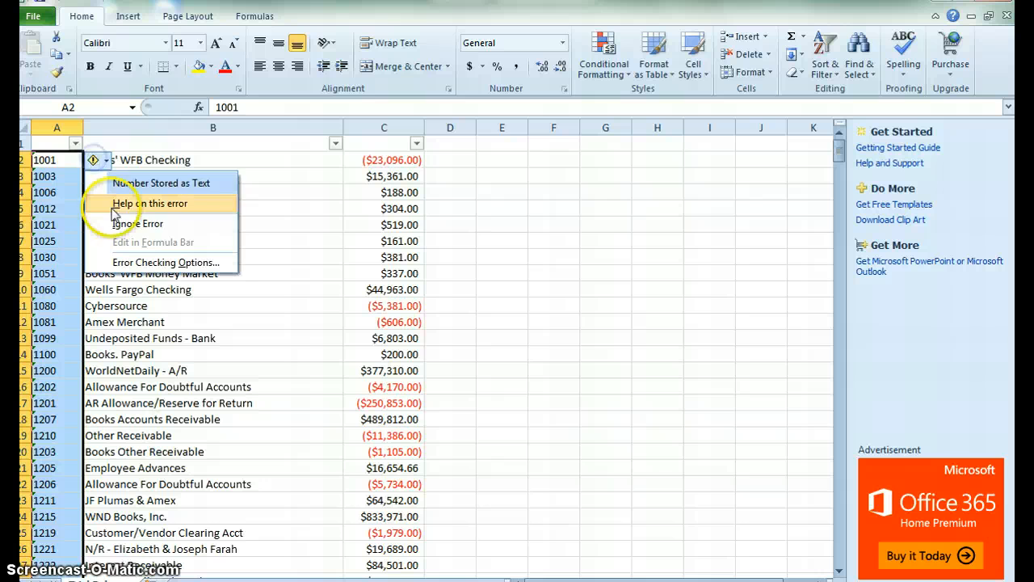
left_click(55, 159)
left_click(54, 160)
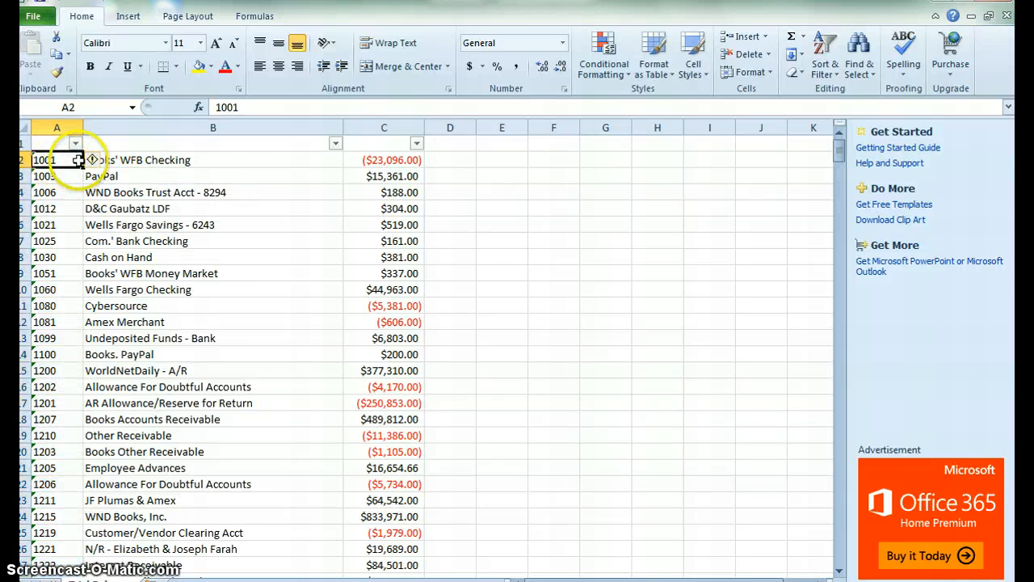
left_click(95, 160)
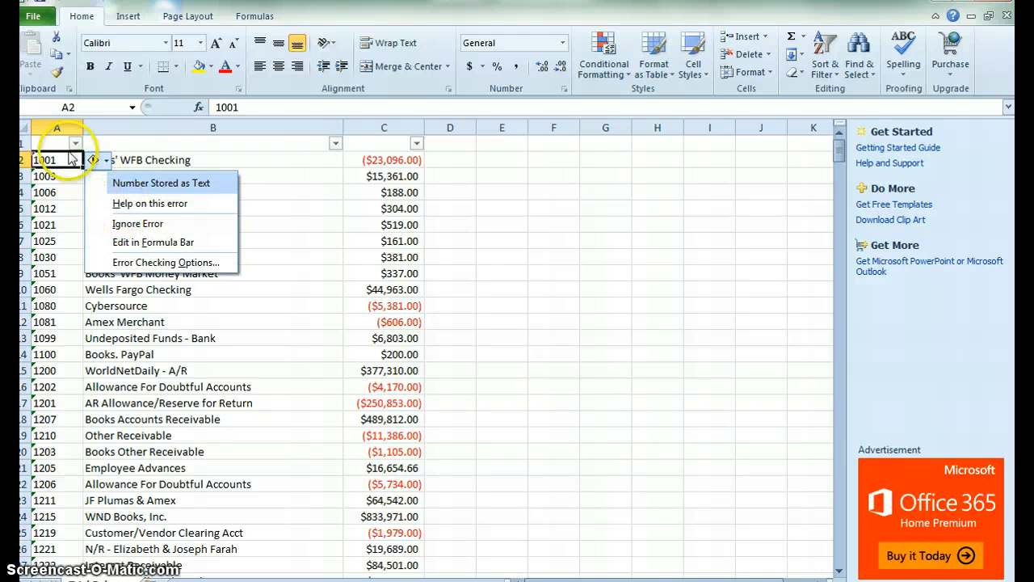
left_click(58, 156)
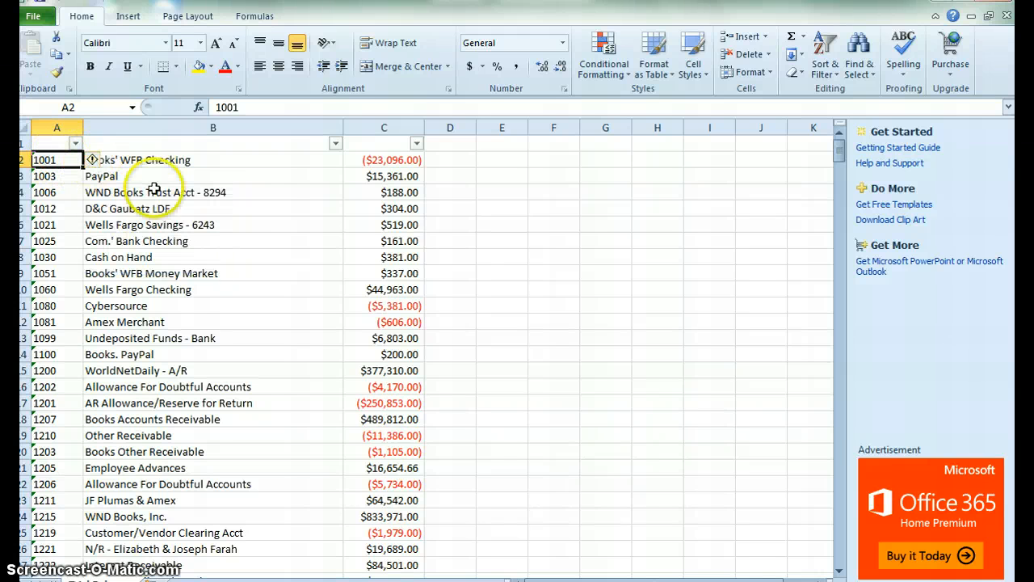
Select the account numbers, names and net balances from row 2 down to the last row.
left_click(211, 157)
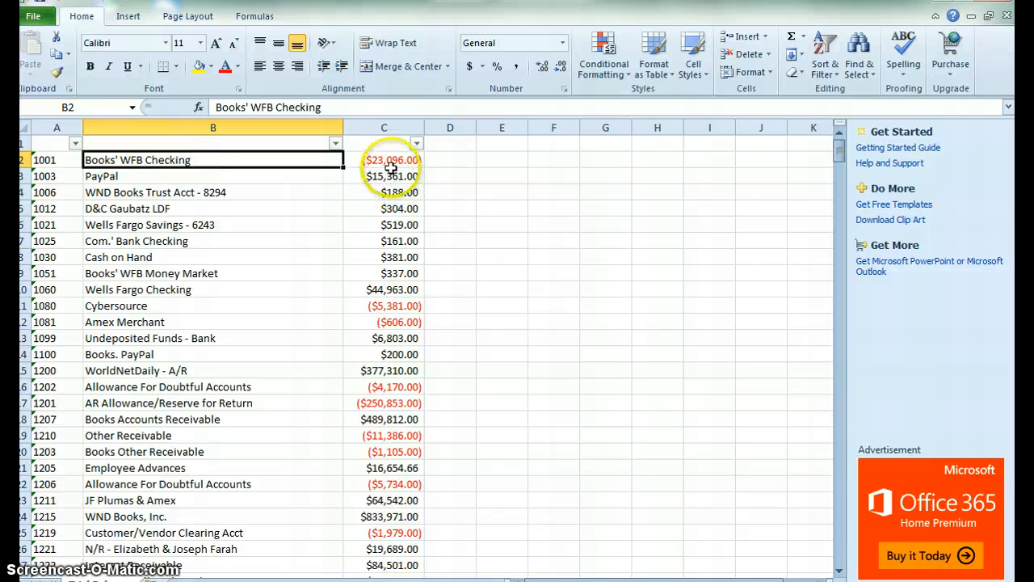
key("Left")
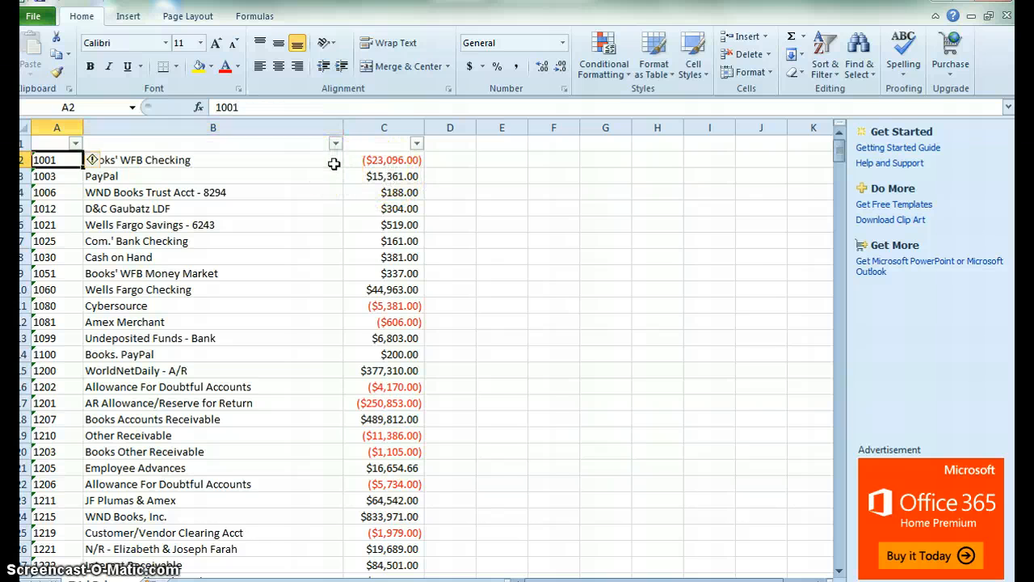
key("Right")
key("Left")
key("shift+Right")
key("shift+Right")
key("ctrl+shift+Down")
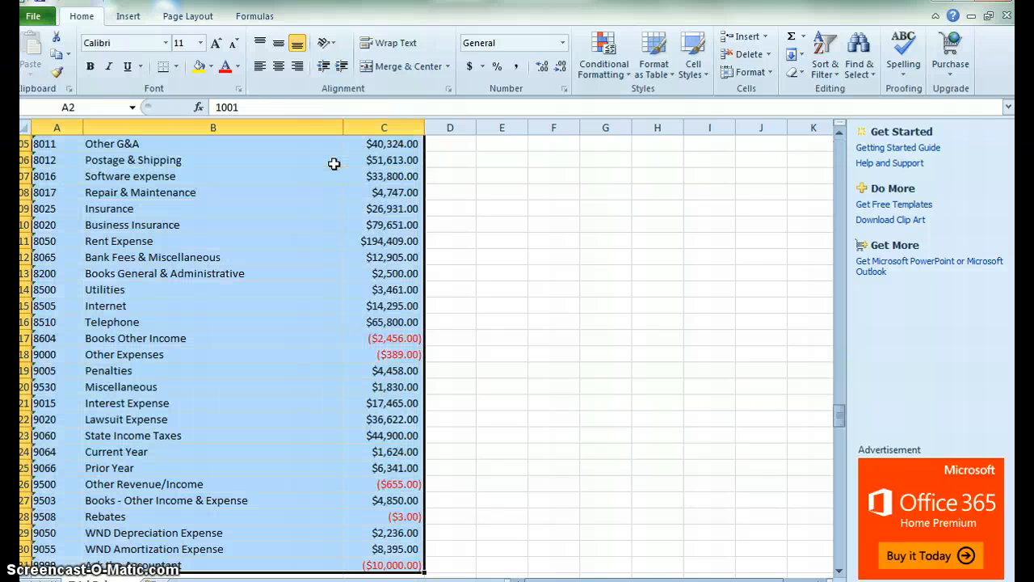